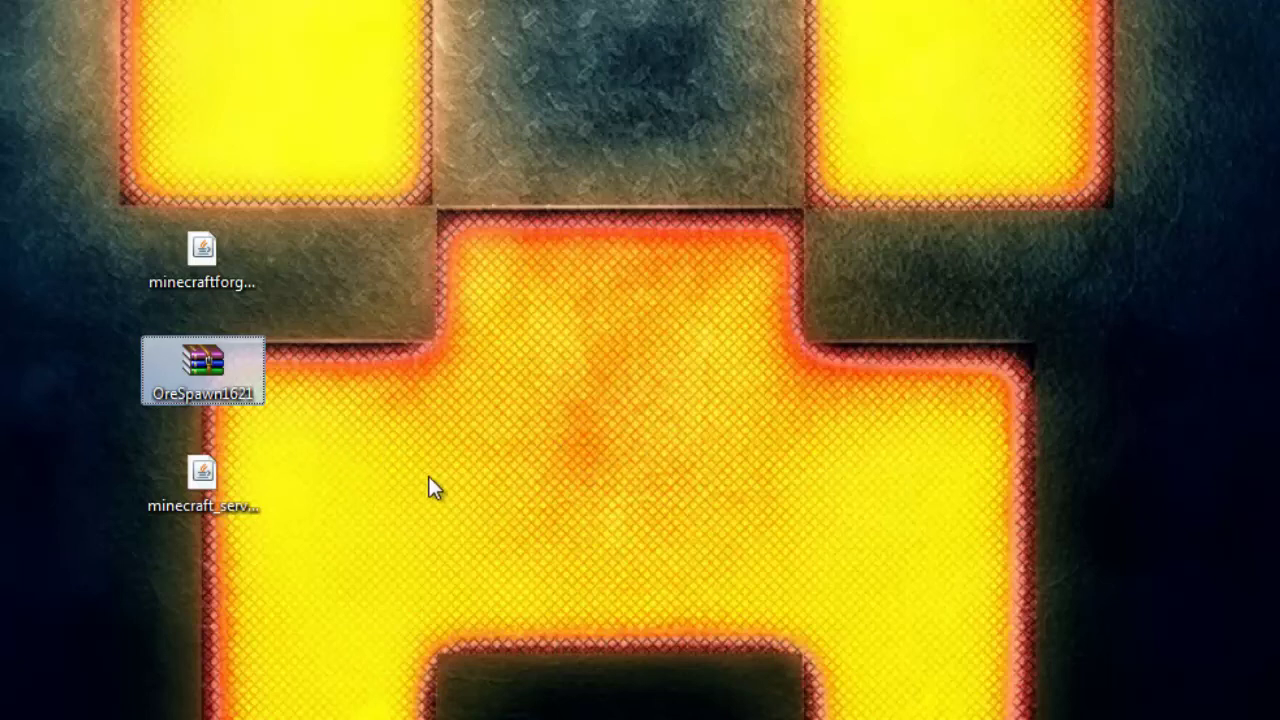
Step: Select and deselect the desktop files, including the server jar and Forge installer
{"action": "left_click", "coordinate": [226, 478]}
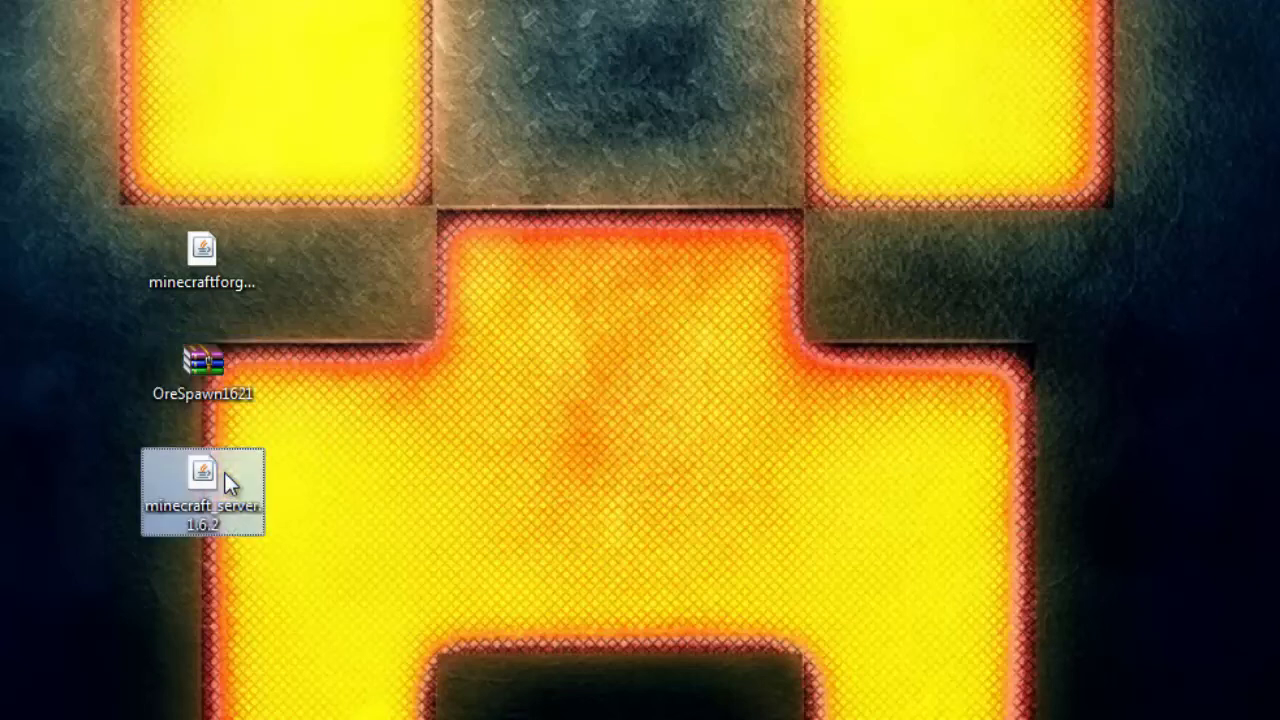
{"action": "left_click", "coordinate": [221, 290]}
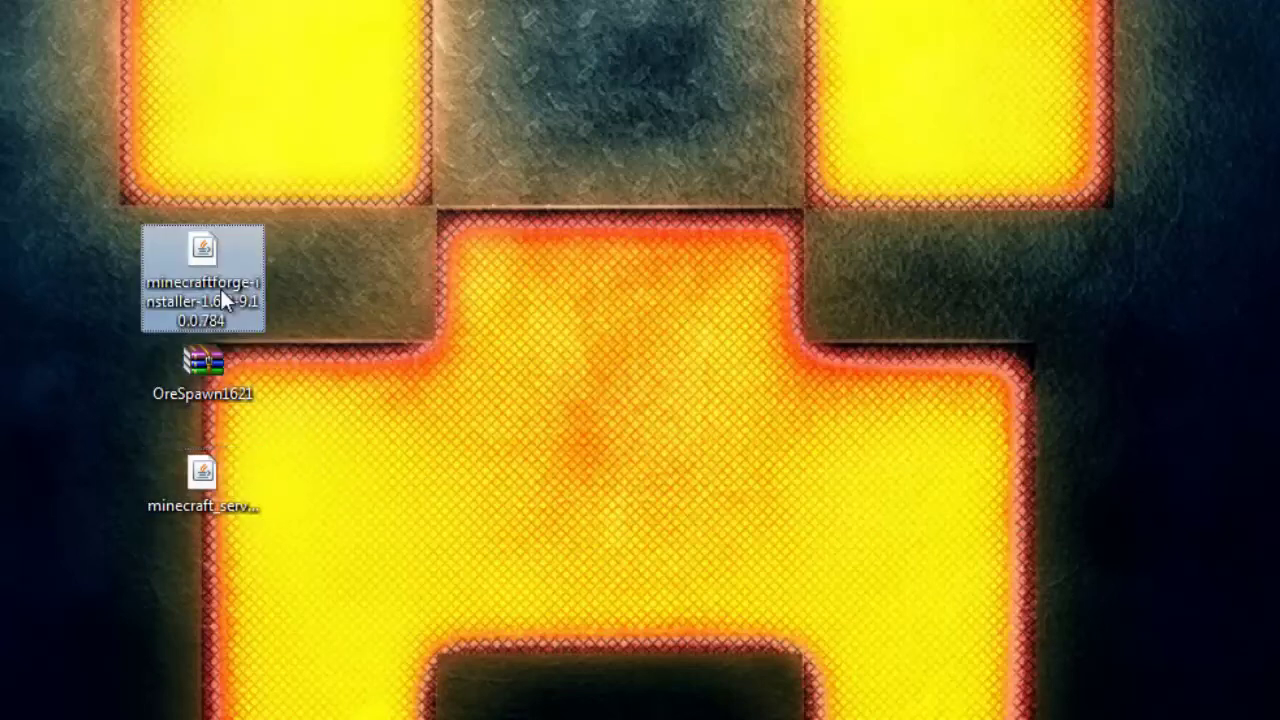
{"action": "left_click", "coordinate": [393, 360]}
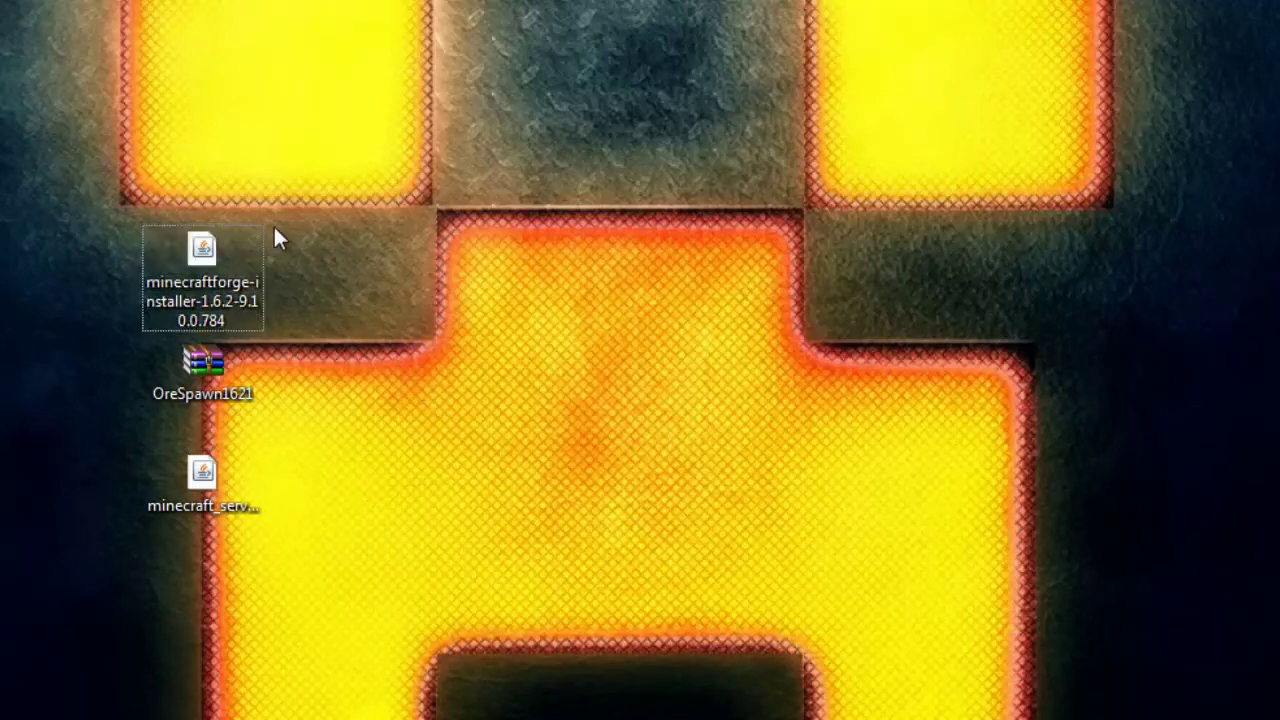
{"action": "left_click_drag", "start_coordinate": [86, 219], "coordinate": [350, 505]}
{"action": "left_click", "coordinate": [452, 478]}
Step: Run the Forge installer with Install client and confirm the completion message
{"action": "left_click", "coordinate": [255, 284]}
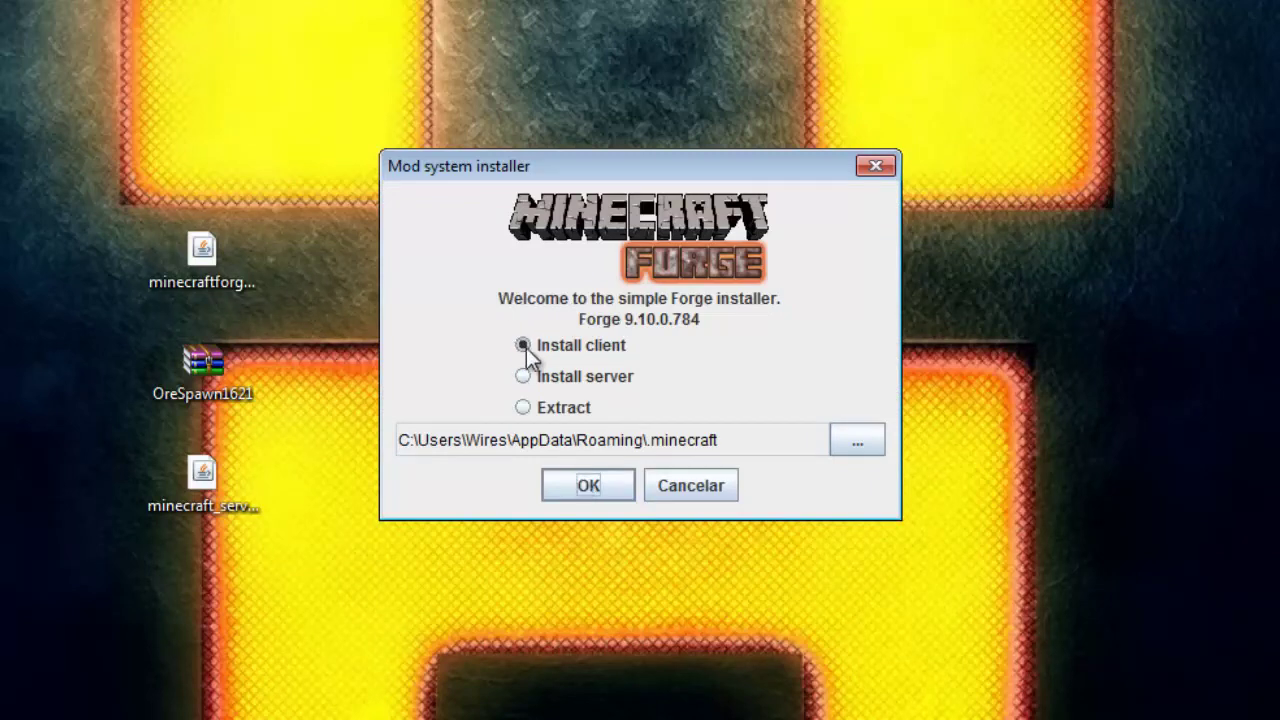
{"action": "left_click", "coordinate": [590, 487]}
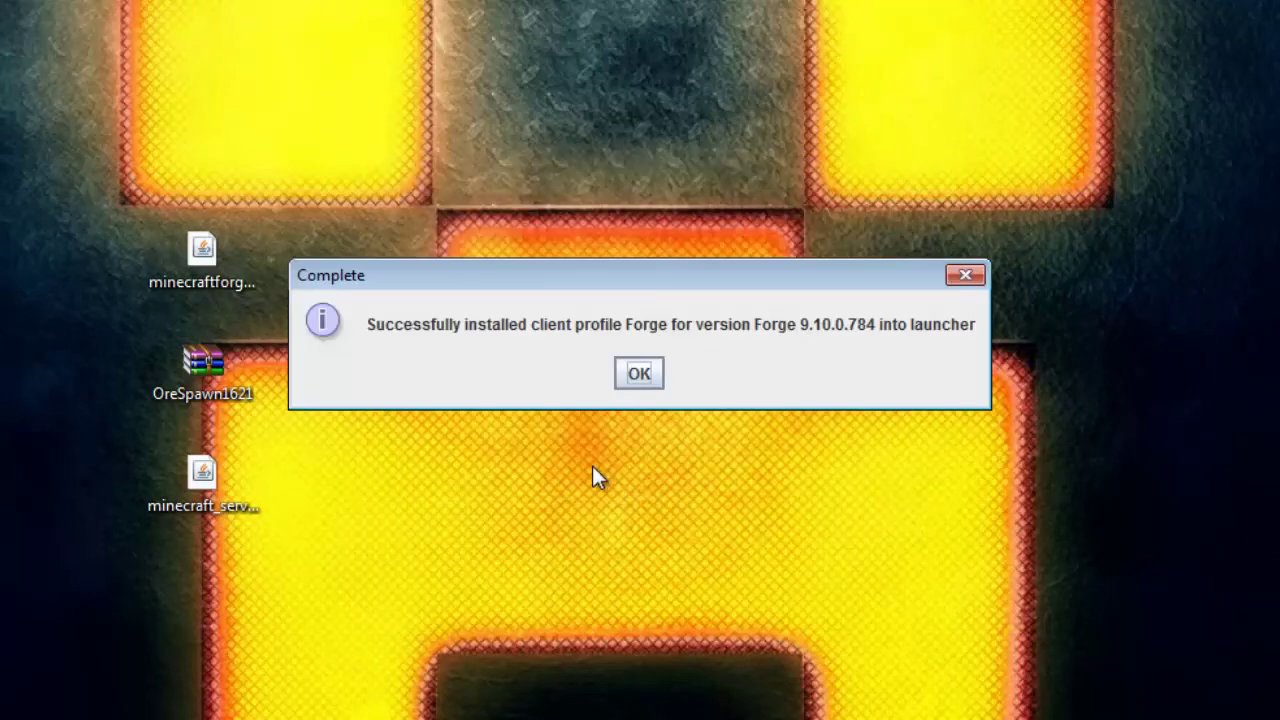
{"action": "left_click", "coordinate": [632, 377]}
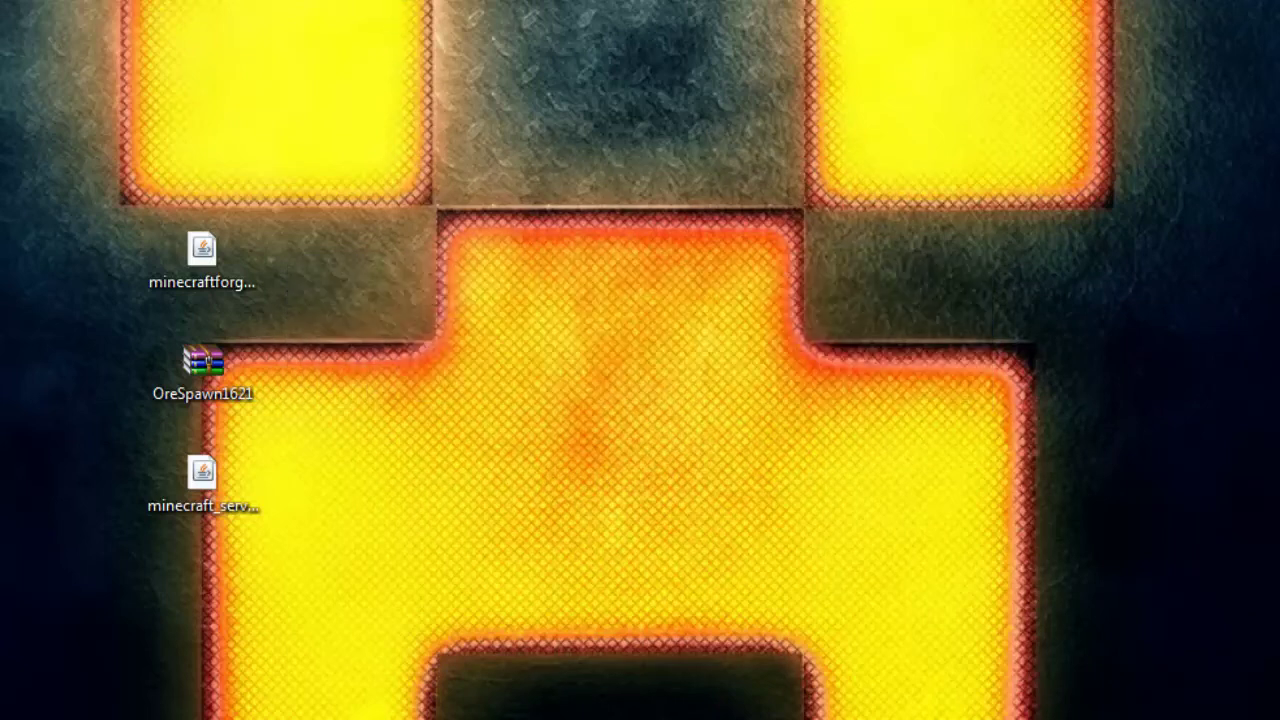
Step: Open the .minecraft folder inside AppData Roaming via a %appdata% search
{"action": "left_click", "coordinate": [237, 260]}
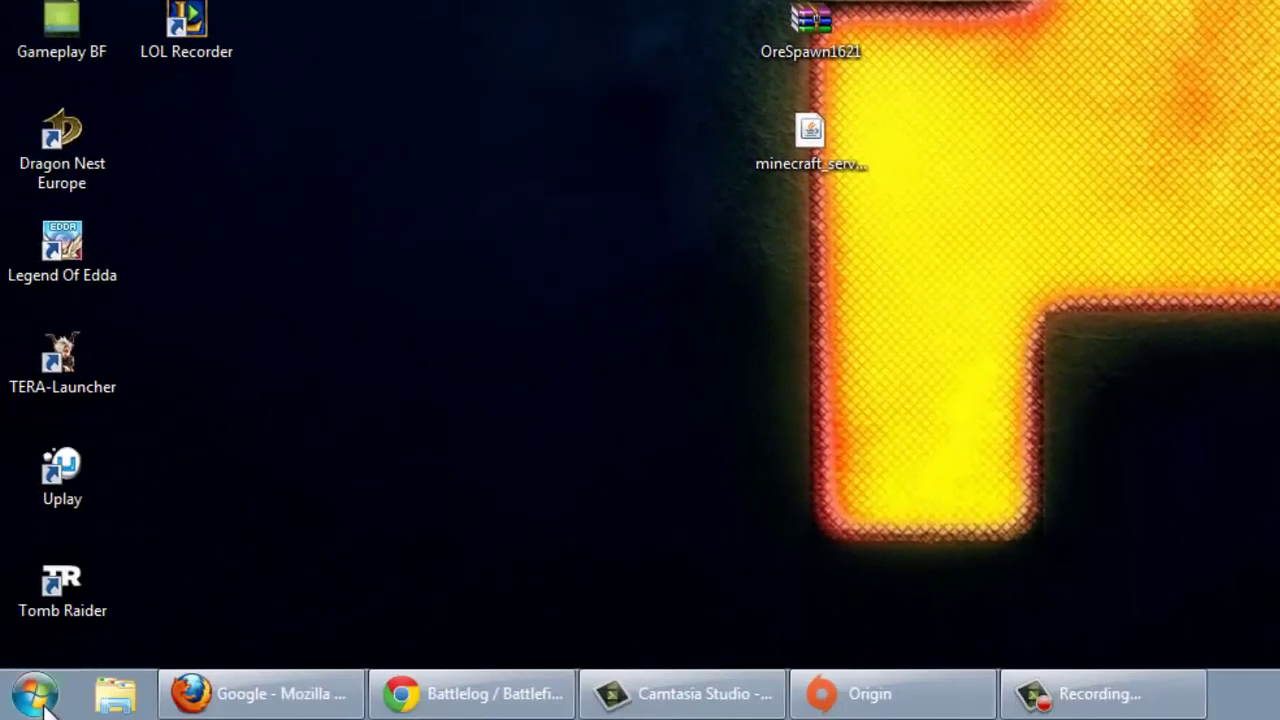
{"action": "left_click", "coordinate": [38, 696]}
{"action": "type", "text": "%appdata"}
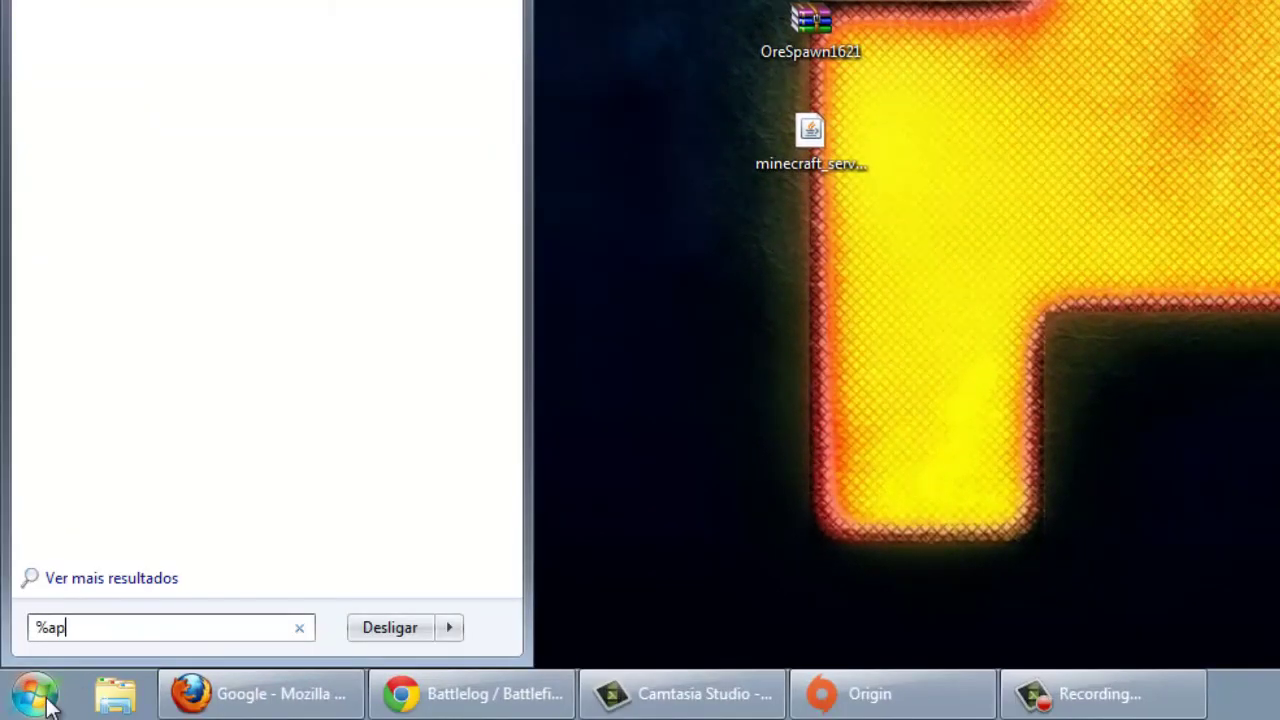
{"action": "type", "text": "%"}
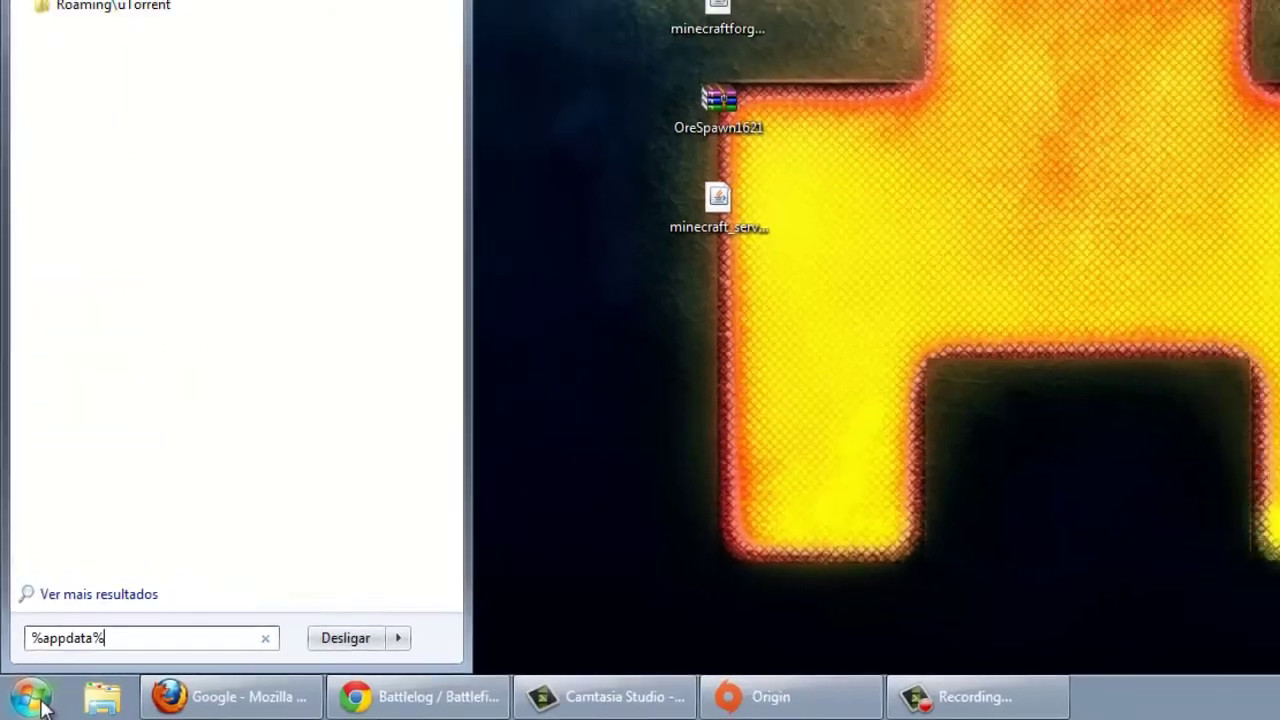
{"action": "key", "text": "Return"}
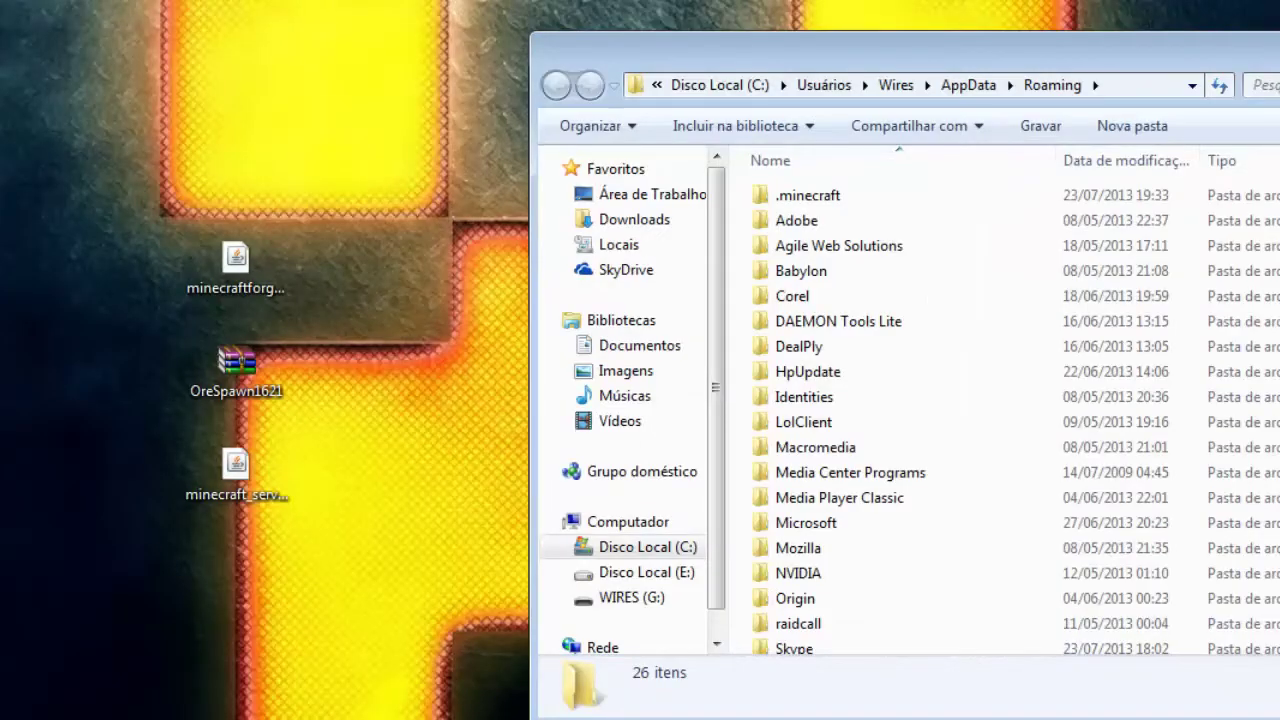
{"action": "left_click_drag", "start_coordinate": [581, 52], "coordinate": [355, 51]}
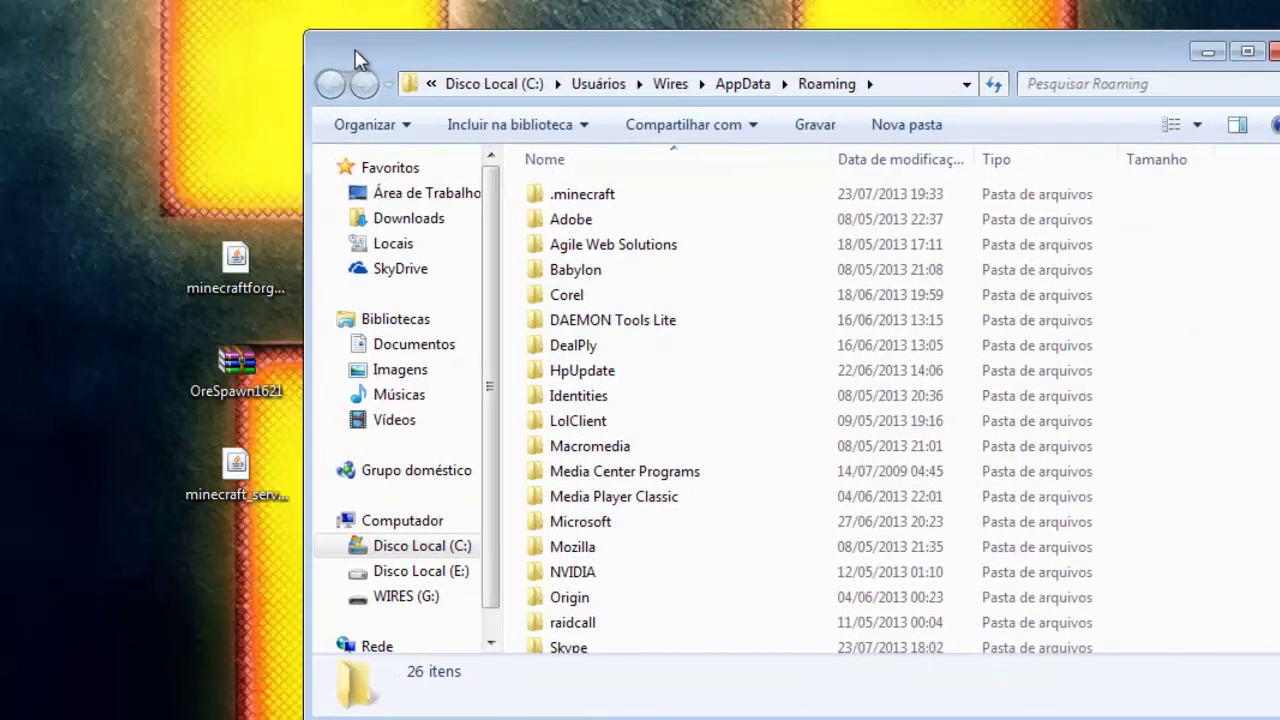
{"action": "left_click", "coordinate": [618, 196]}
{"action": "double_click", "coordinate": [658, 198]}
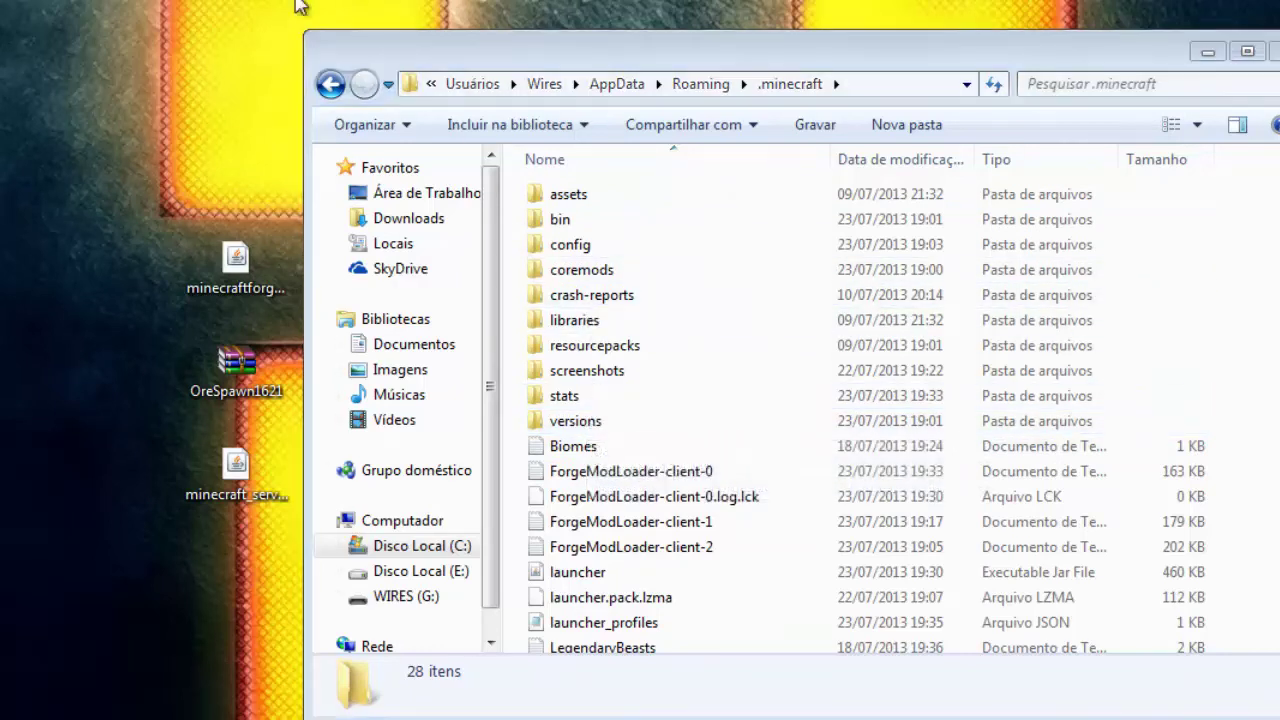
Step: Put a Minecraft launcher on the desktop, then create and open a 'mods' folder in .minecraft
{"action": "left_click_drag", "start_coordinate": [300, 4], "coordinate": [232, 152]}
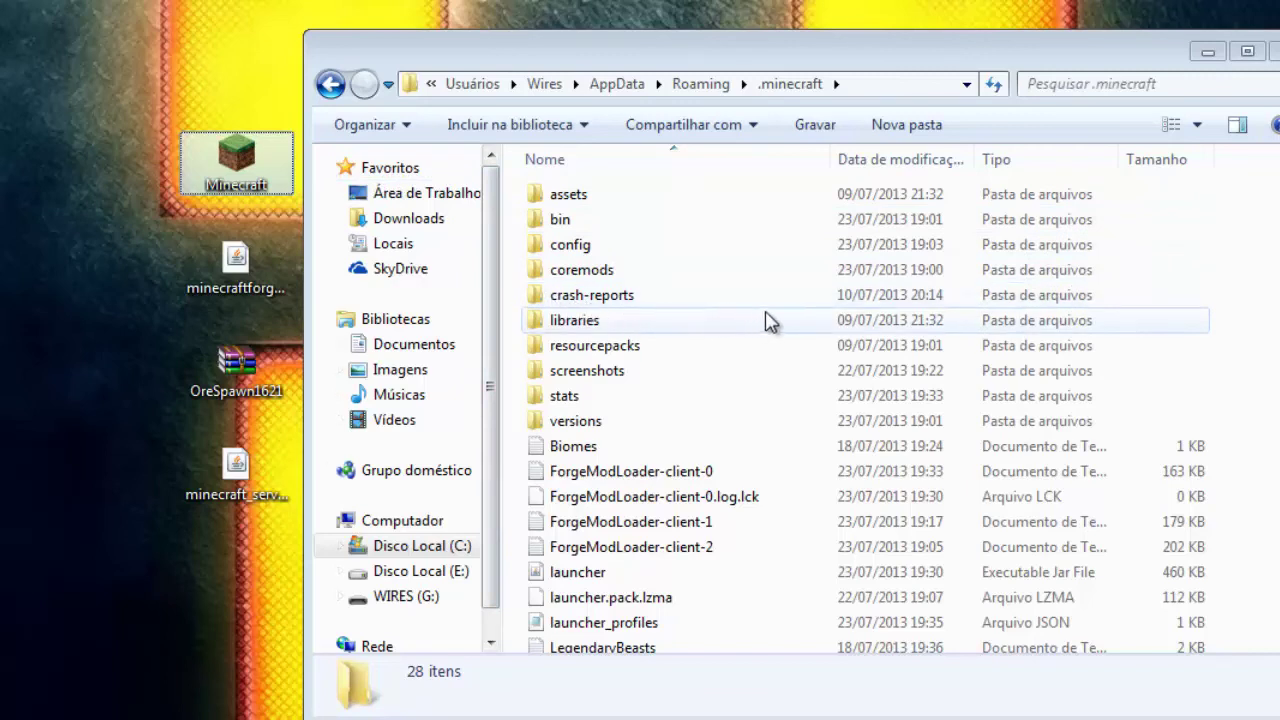
{"action": "left_click", "coordinate": [932, 134]}
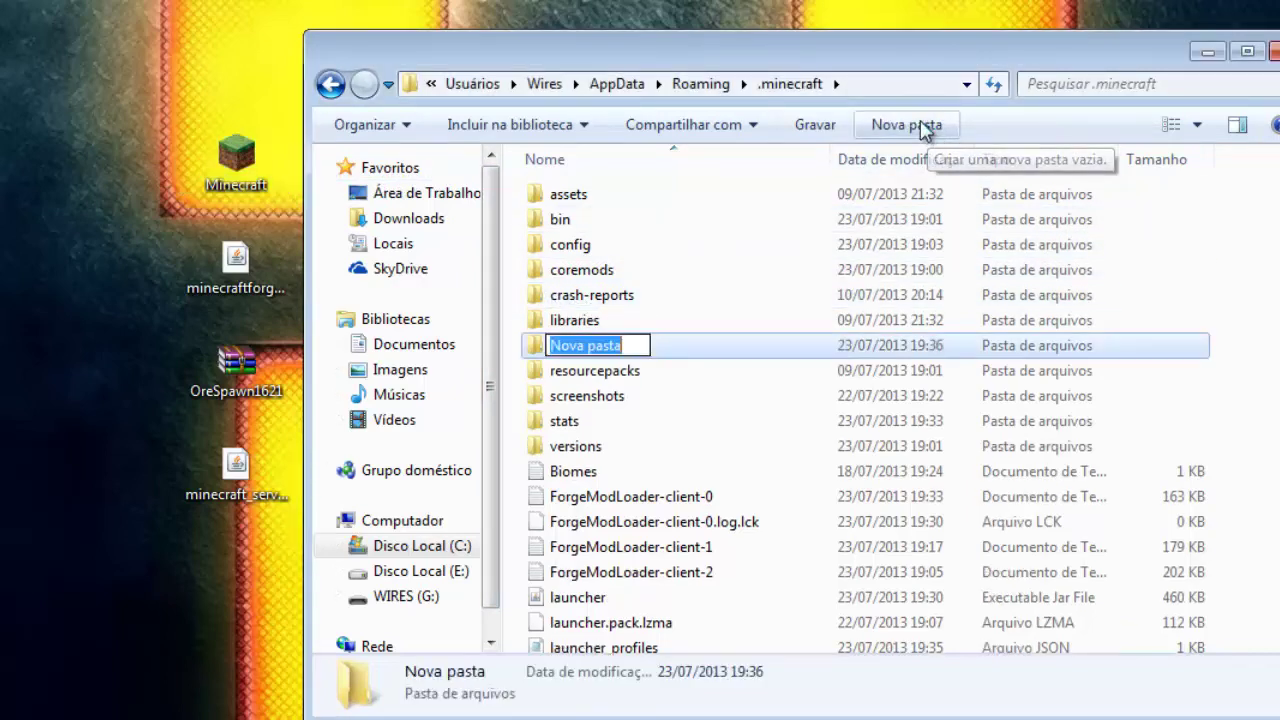
{"action": "type", "text": "Mod"}
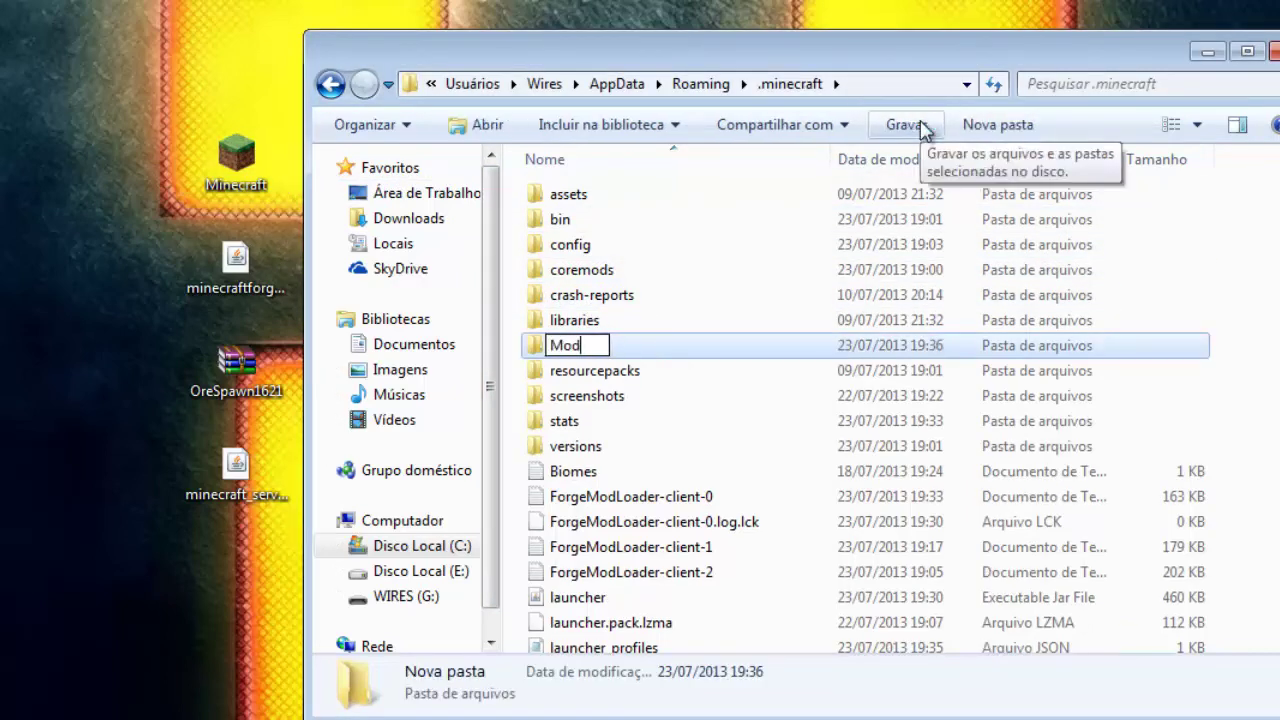
{"action": "key", "text": "BackSpace"}
{"action": "key", "text": "BackSpace"}
{"action": "key", "text": "BackSpace"}
{"action": "type", "text": "mods"}
{"action": "key", "text": "Return"}
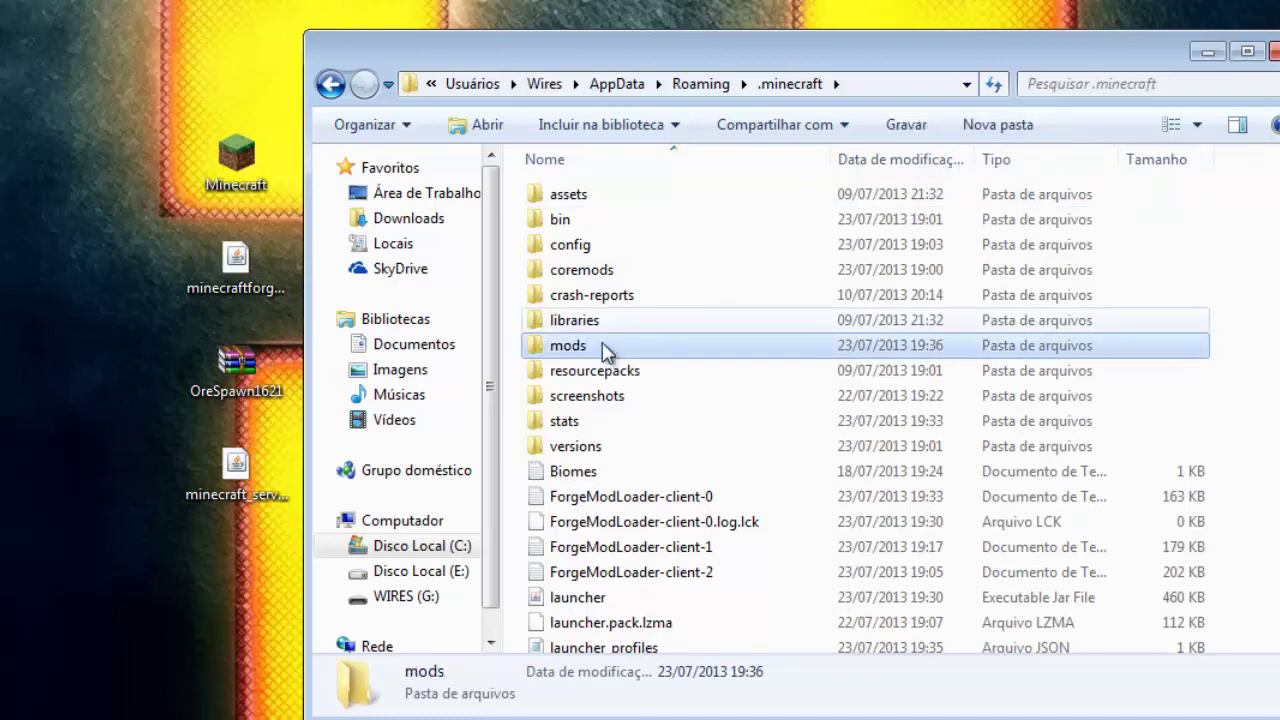
{"action": "double_click", "coordinate": [598, 355]}
{"action": "left_click", "coordinate": [236, 368]}
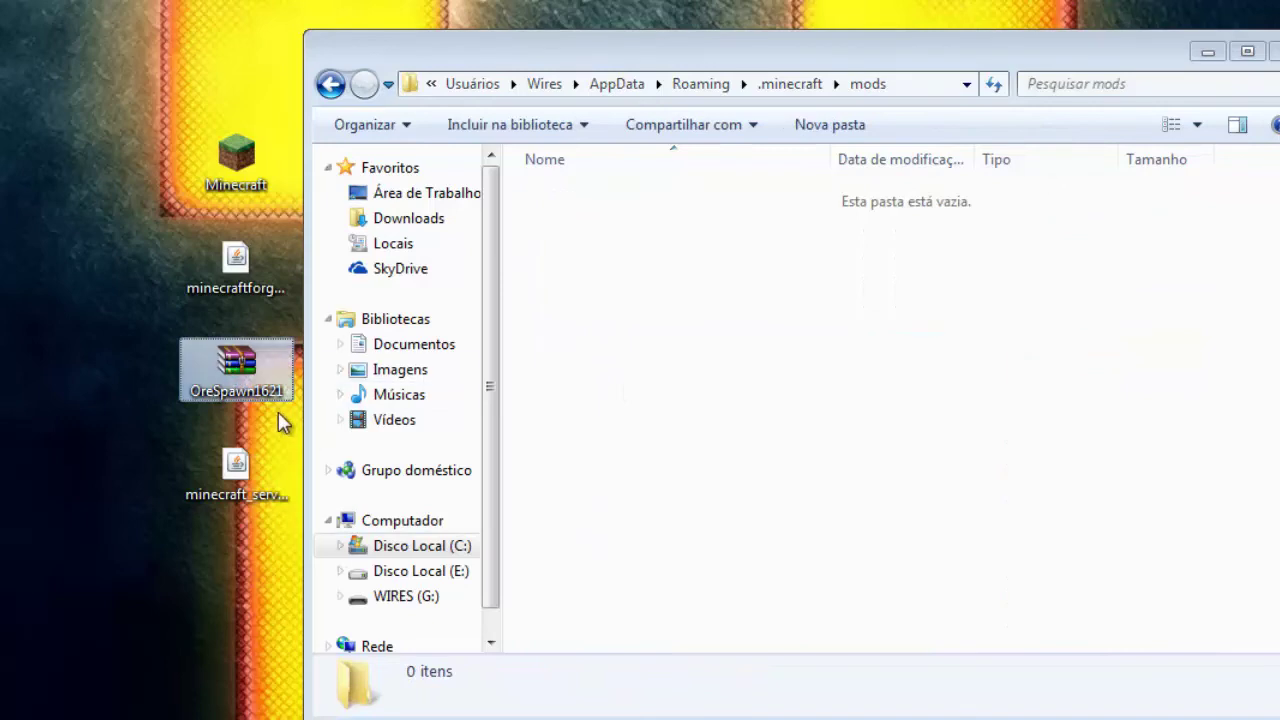
Step: Paste the OreSpawn1621 archive into mods and launch Minecraft.exe past the security warning
{"action": "left_click", "coordinate": [668, 357]}
{"action": "key", "text": "ctrl+v"}
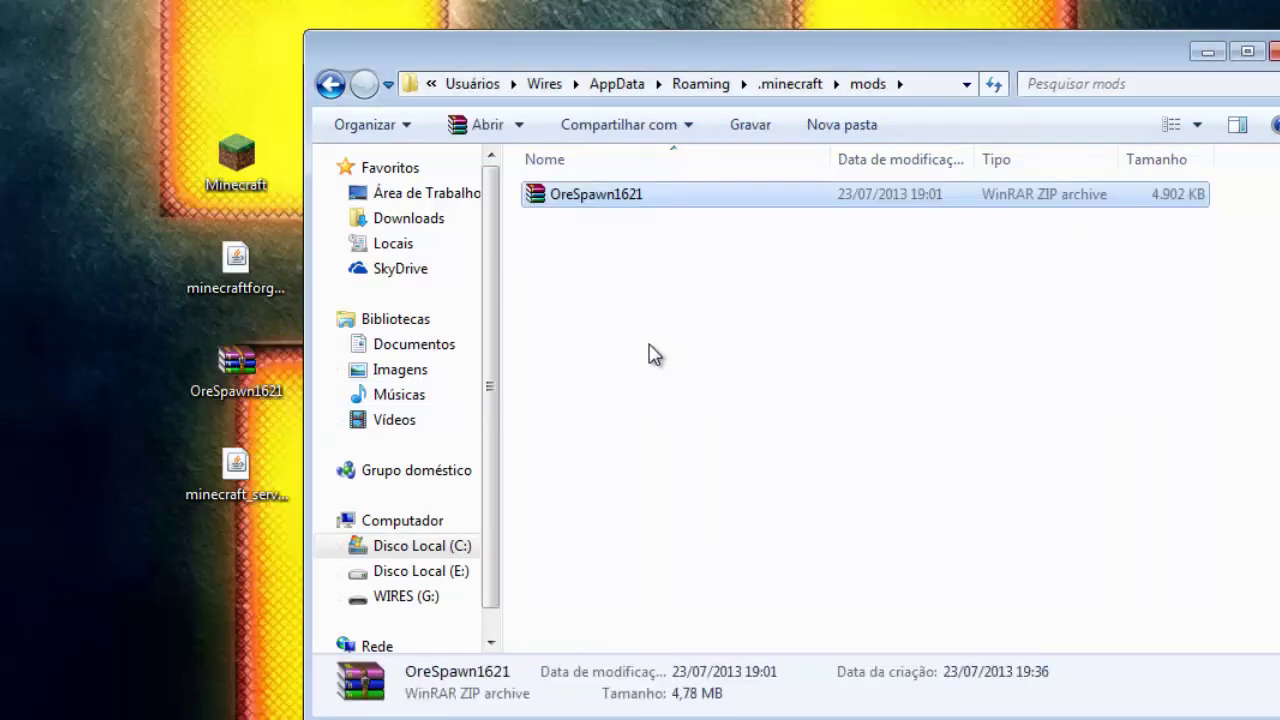
{"action": "left_click", "coordinate": [261, 166]}
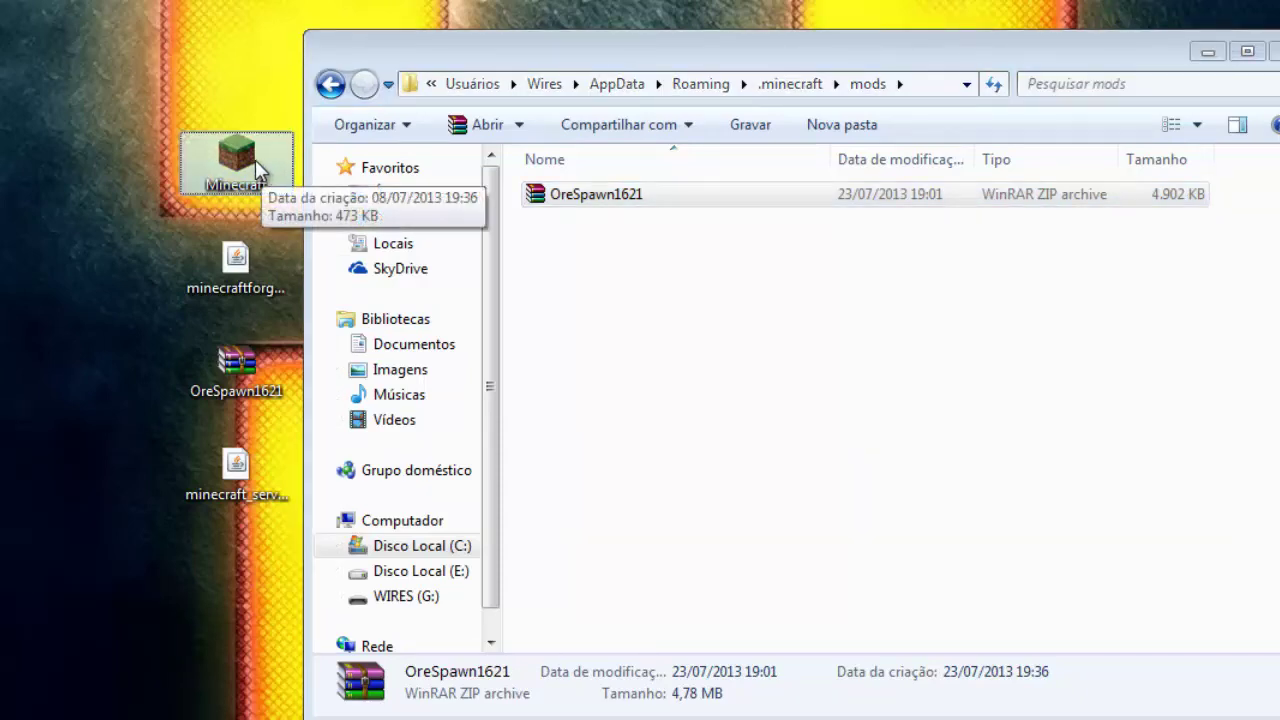
{"action": "double_click", "coordinate": [257, 168]}
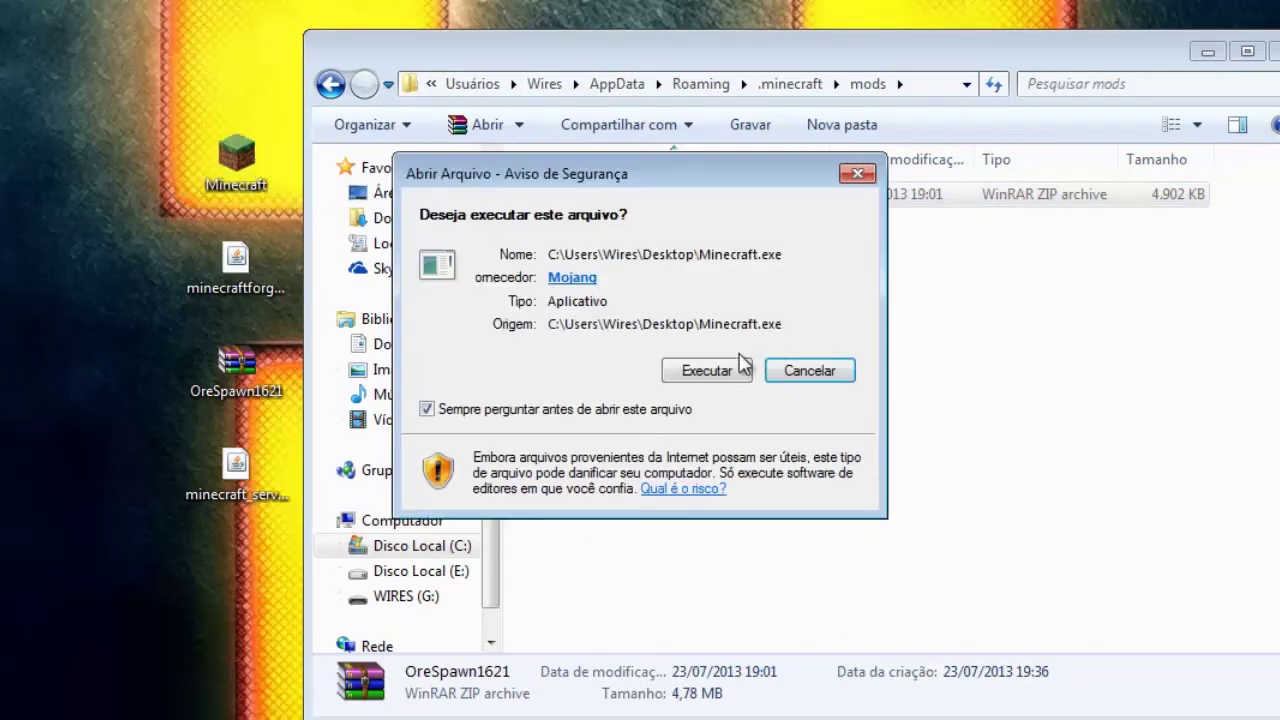
{"action": "left_click", "coordinate": [743, 370]}
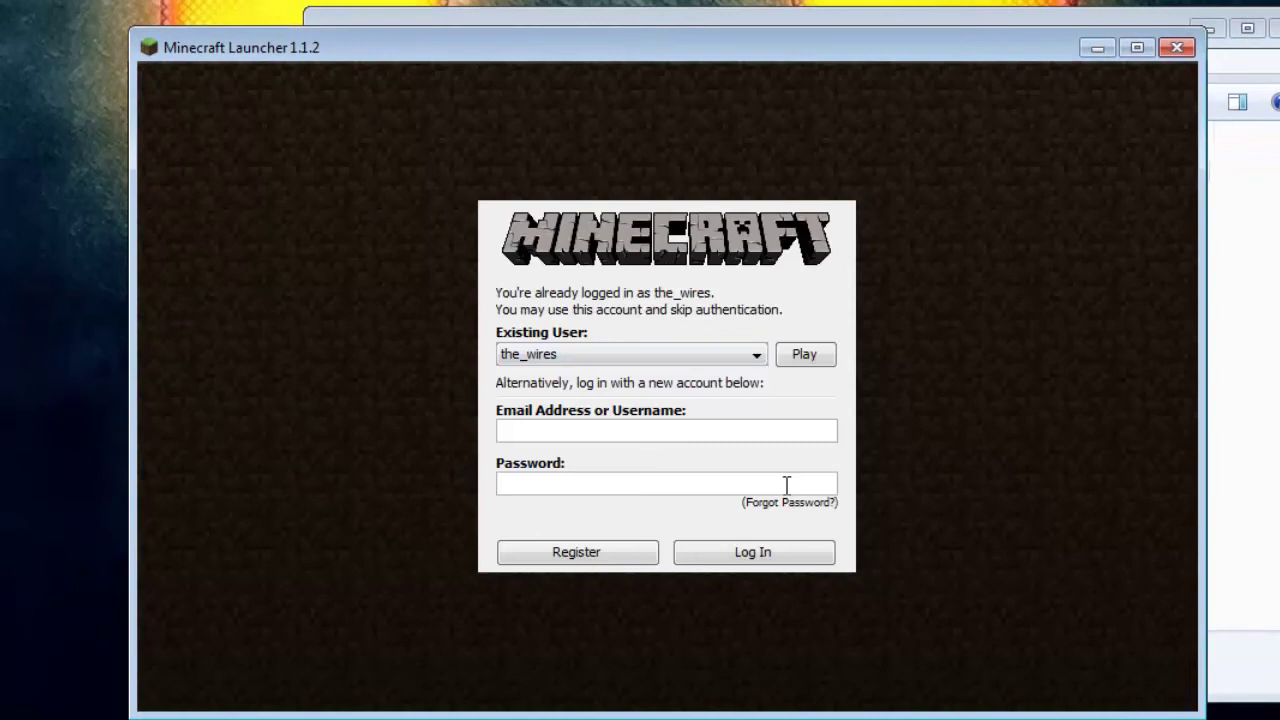
Step: Log in to the launcher with the account e-mail and password
{"action": "left_click", "coordinate": [711, 430]}
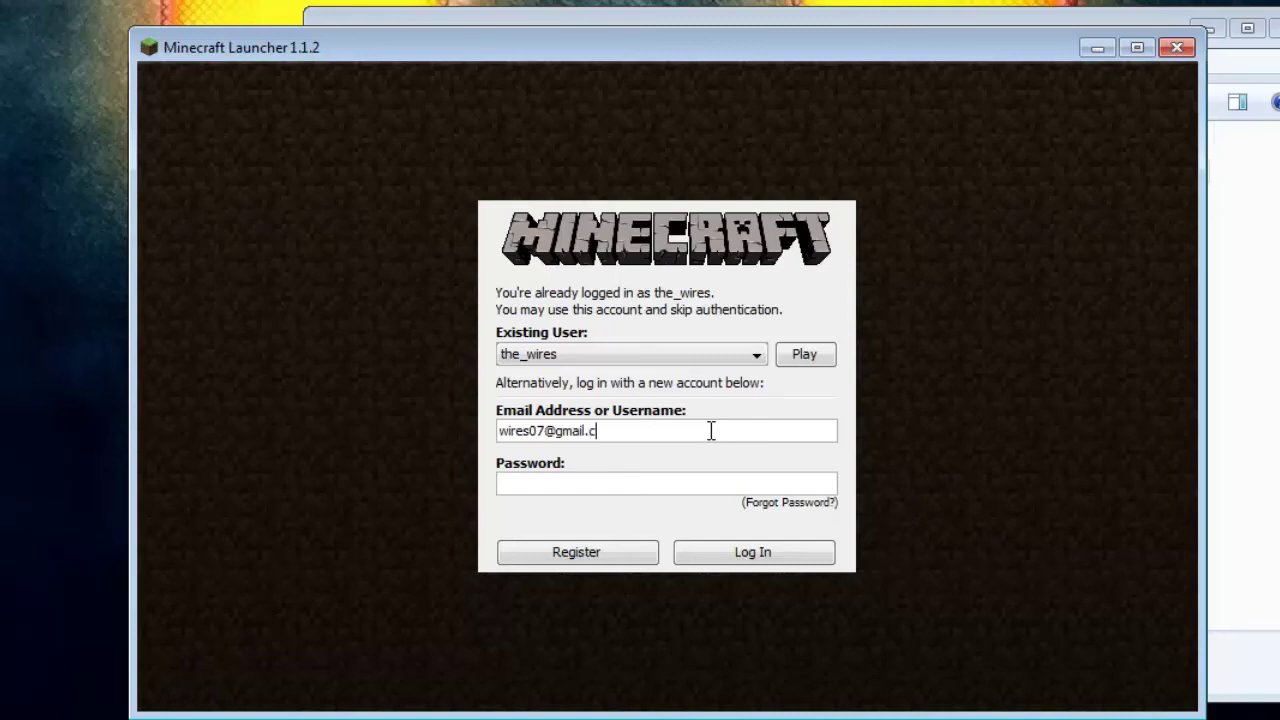
{"action": "key", "text": "Tab"}
{"action": "type", "text": "••••••••••••••"}
{"action": "key", "text": "Return"}
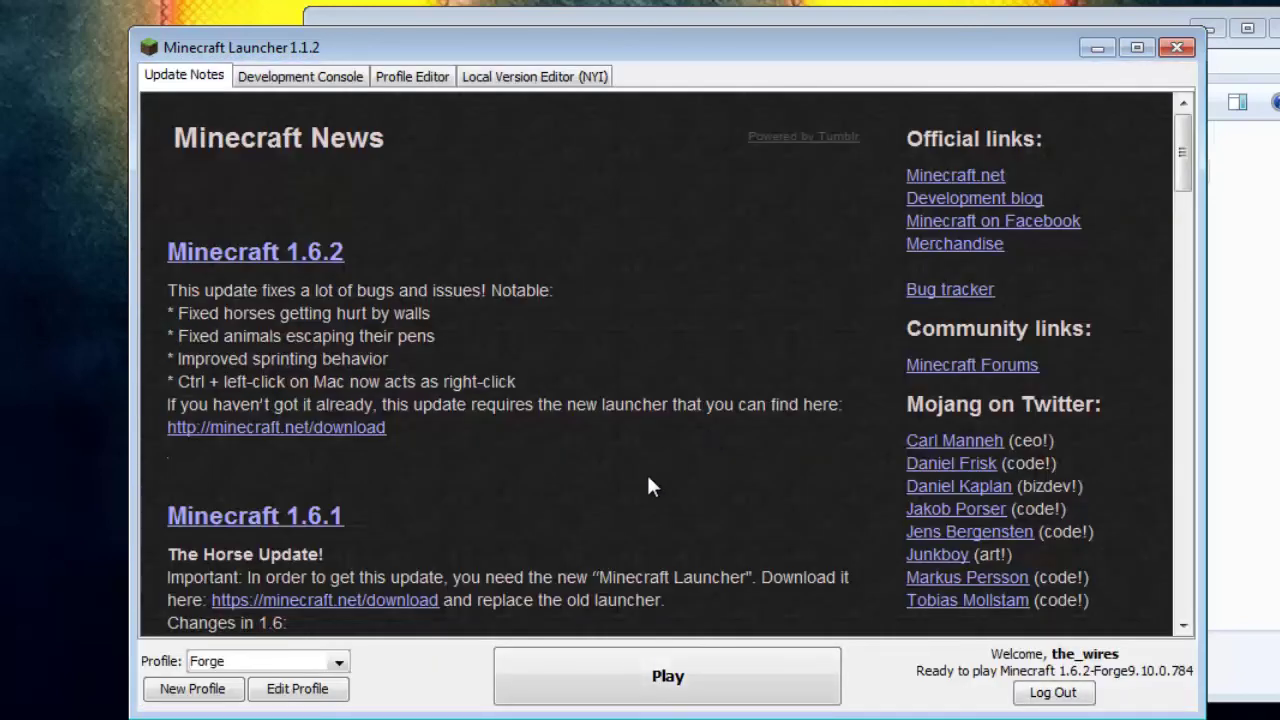
Step: Check the launcher profile list, keeping the_wires selected
{"action": "left_click", "coordinate": [285, 668]}
{"action": "left_click", "coordinate": [290, 681]}
{"action": "left_click", "coordinate": [340, 663]}
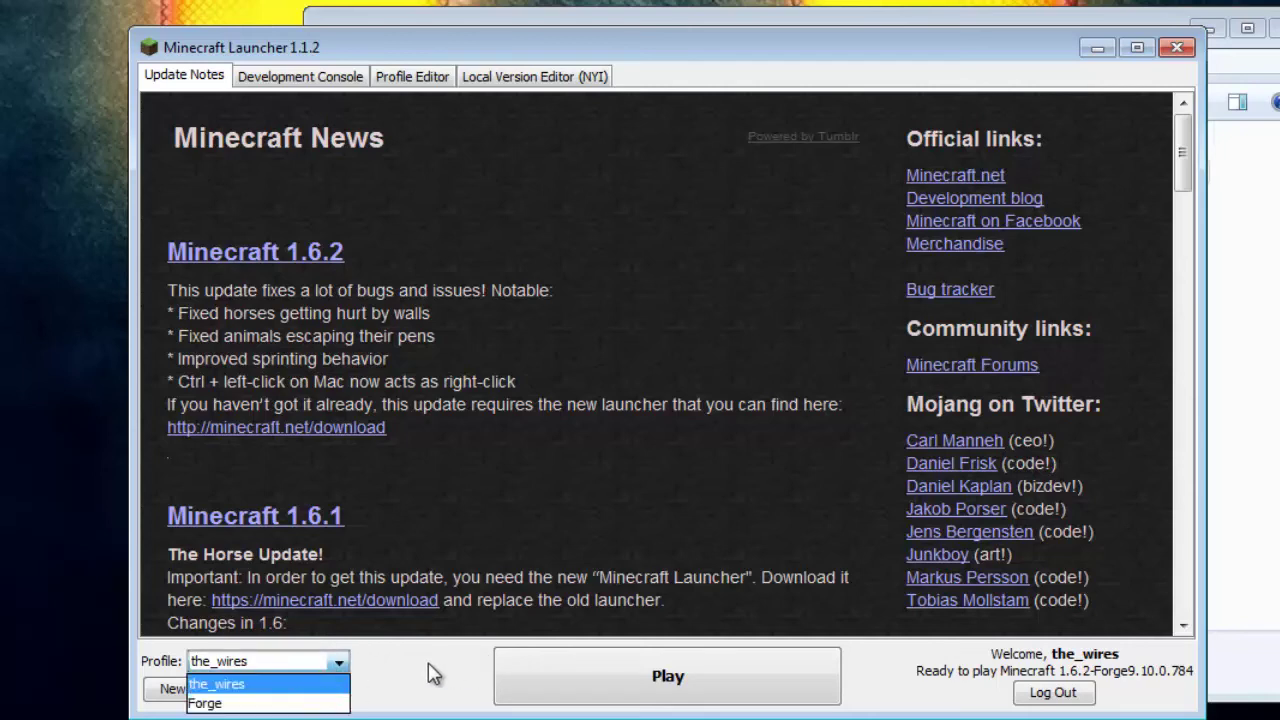
{"action": "left_click", "coordinate": [406, 685]}
Step: Create and save a profile named Batata using release 1.6.2-Forge9.10.0.784
{"action": "left_click", "coordinate": [183, 688]}
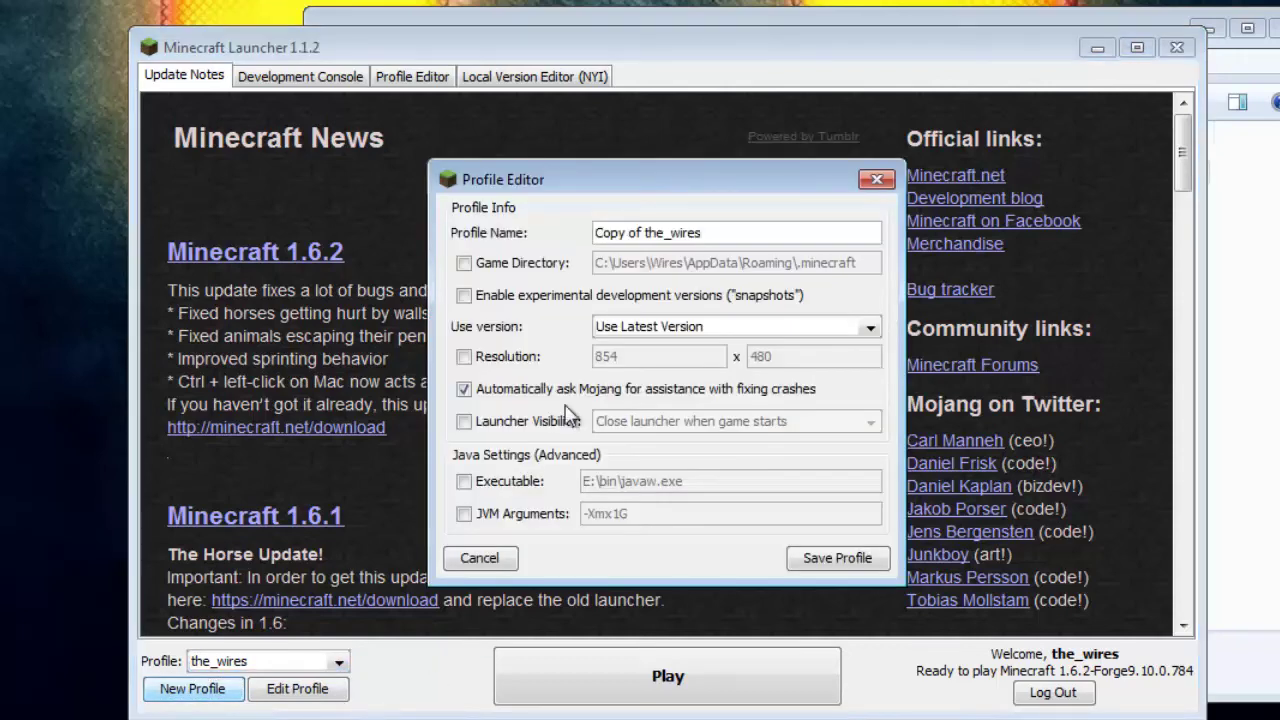
{"action": "left_click", "coordinate": [730, 326]}
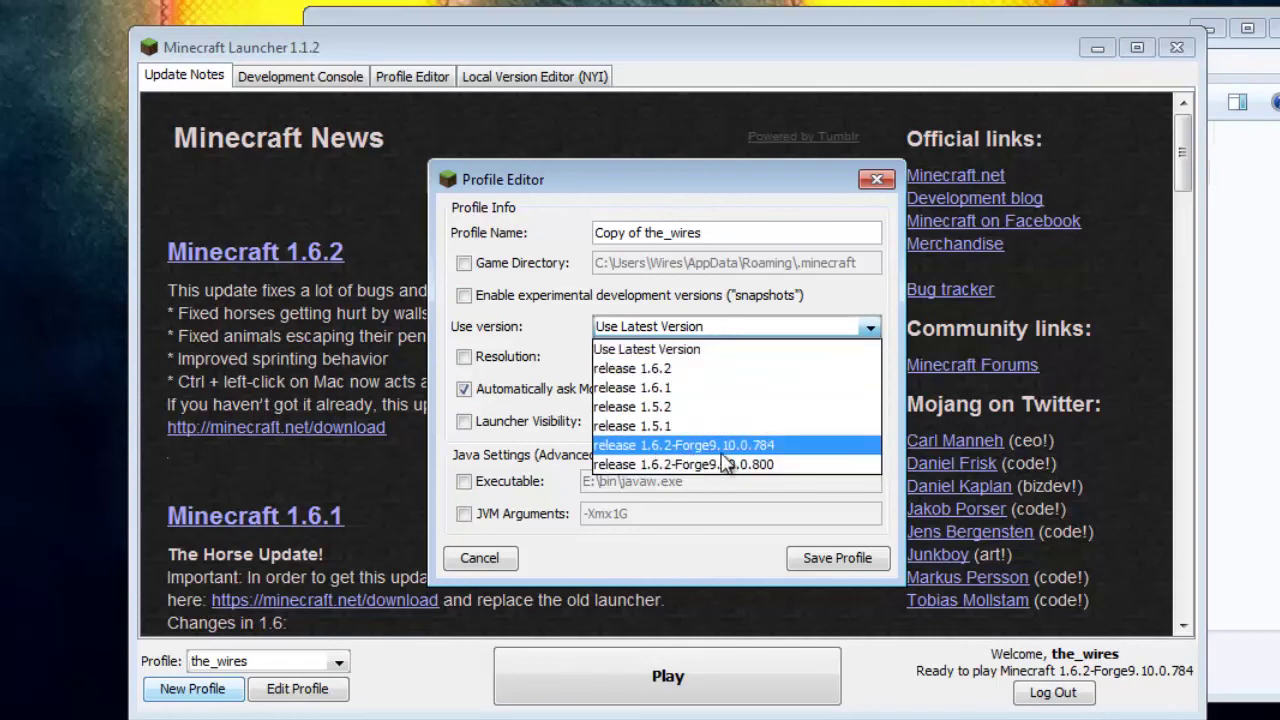
{"action": "left_click", "coordinate": [789, 450]}
{"action": "left_click_drag", "start_coordinate": [726, 237], "coordinate": [155, 235]}
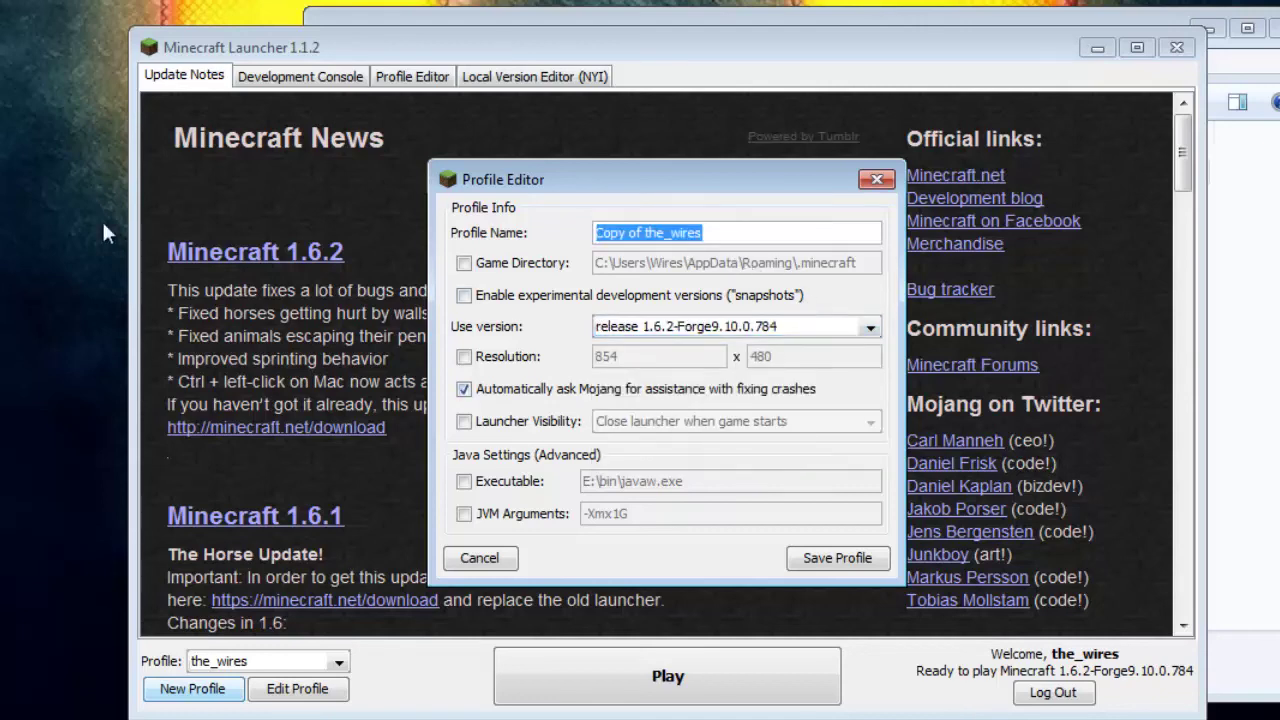
{"action": "type", "text": "Batata"}
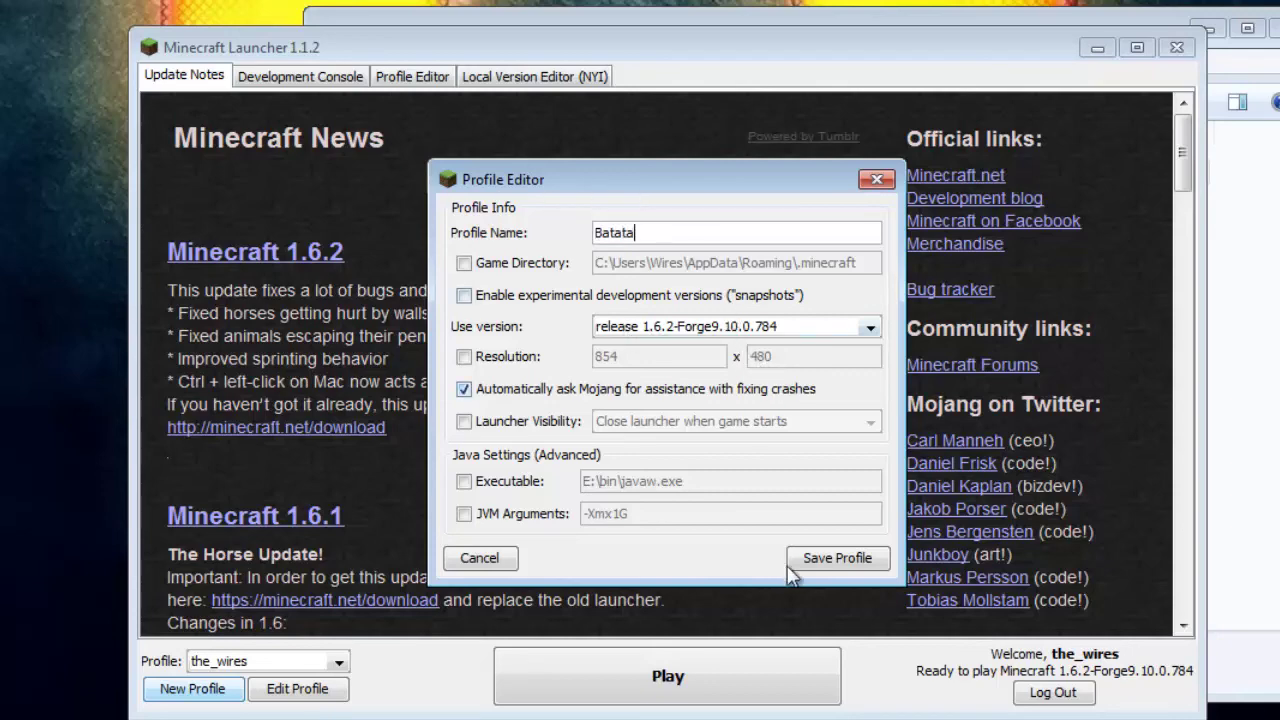
{"action": "left_click", "coordinate": [836, 557]}
{"action": "left_click", "coordinate": [338, 660]}
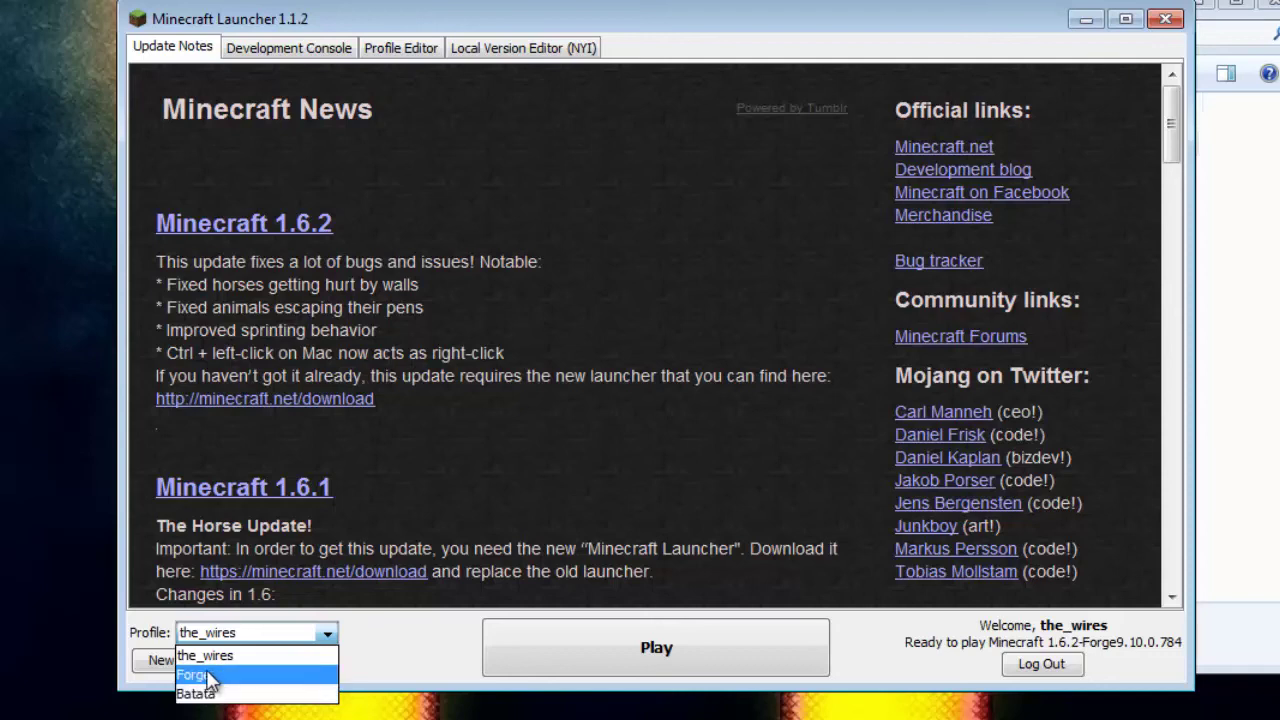
Step: Set the Forge profile to release 1.6.2-Forge9.10.0.784, save it, and start the game
{"action": "left_click", "coordinate": [200, 675]}
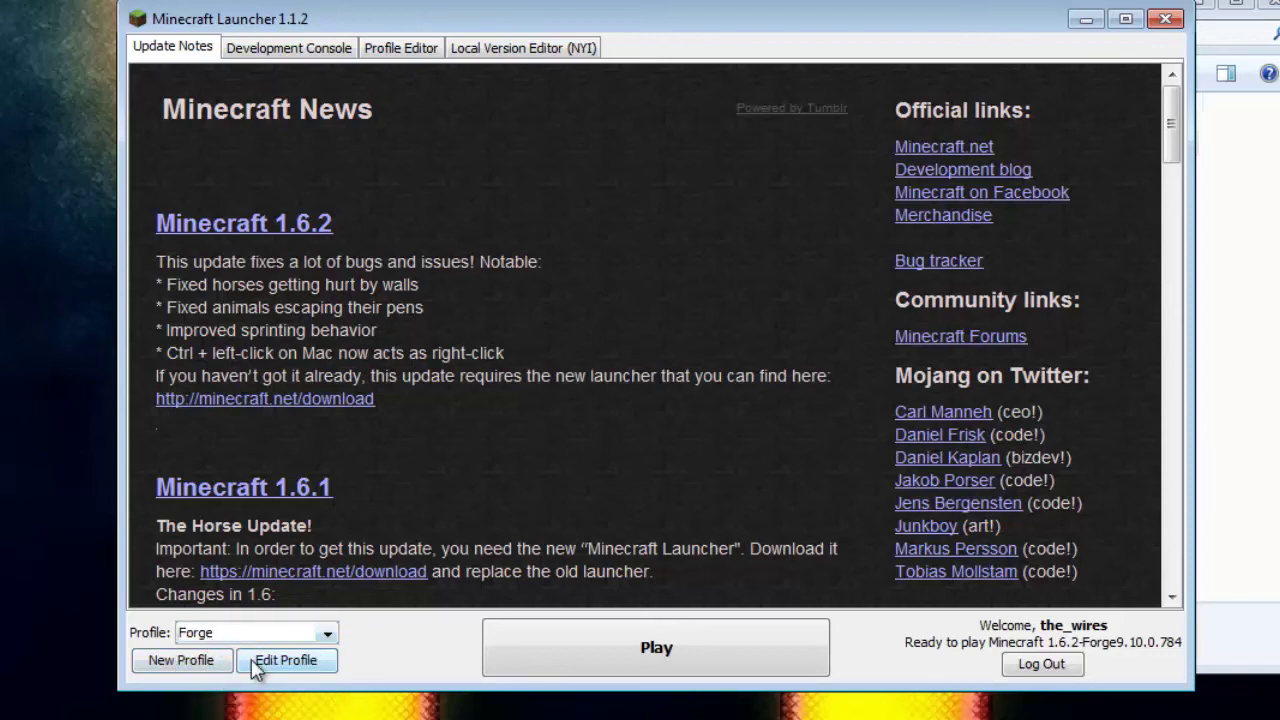
{"action": "left_click", "coordinate": [262, 665]}
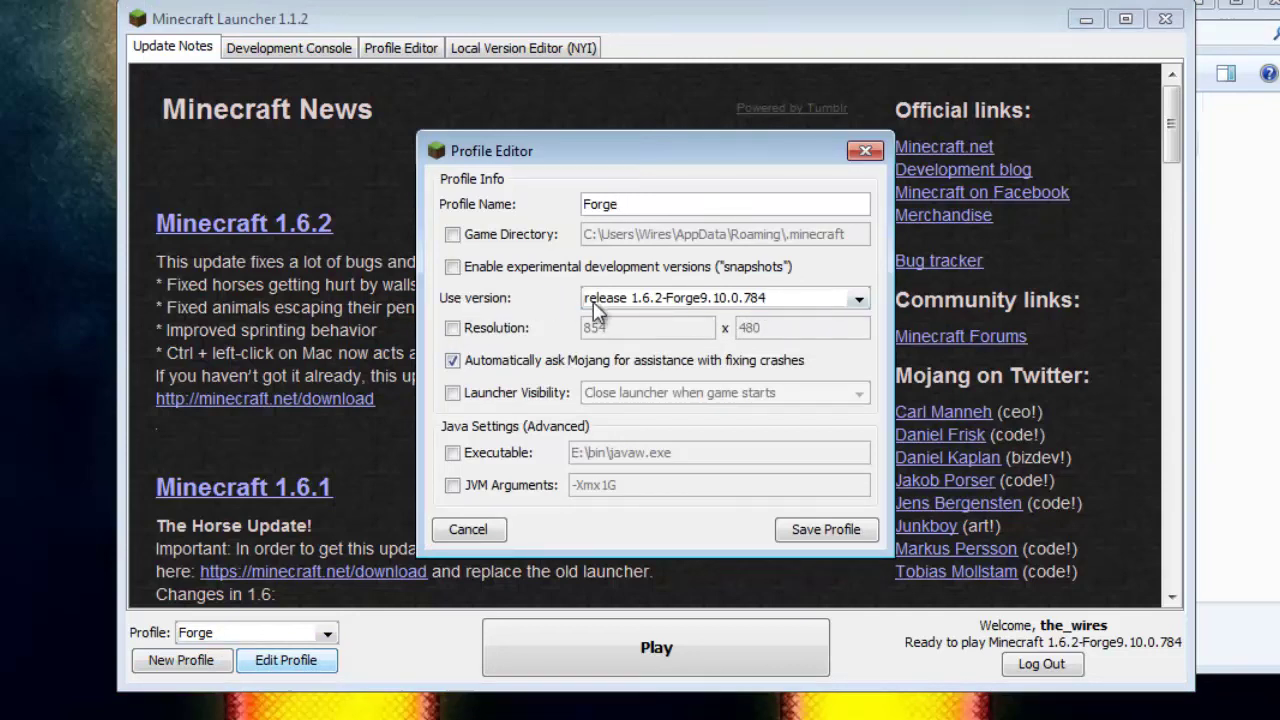
{"action": "left_click", "coordinate": [758, 300]}
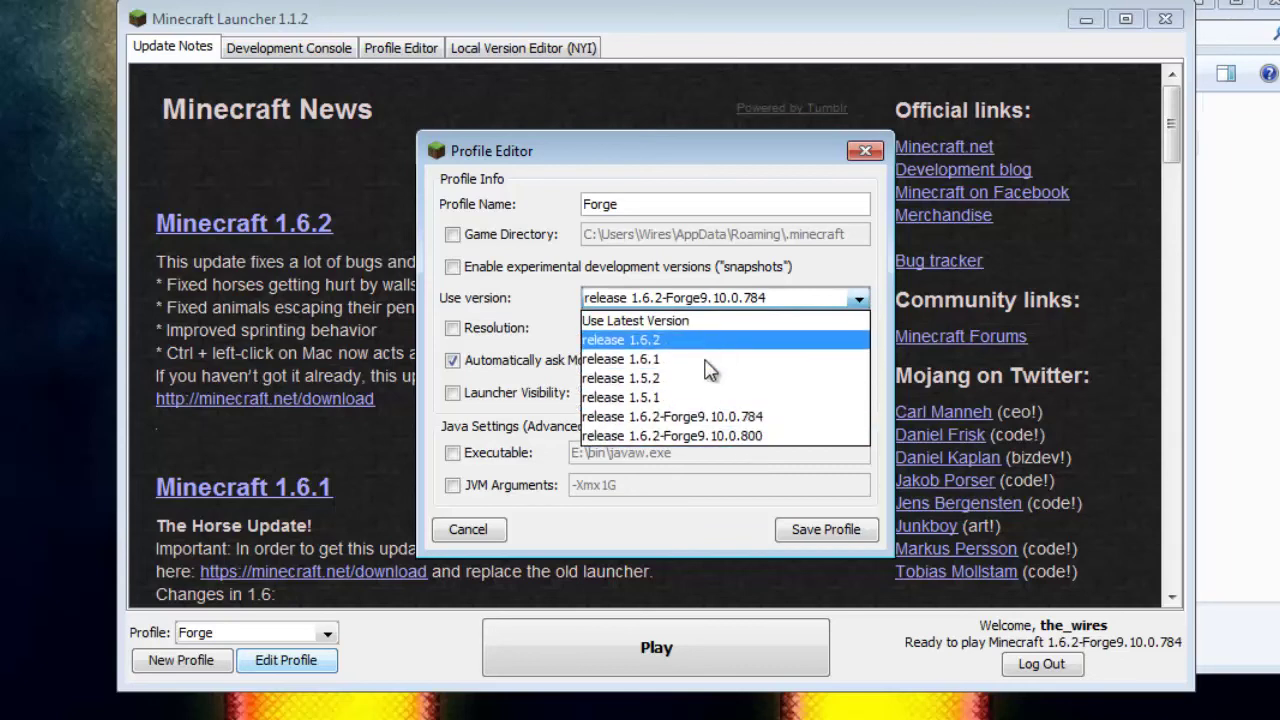
{"action": "left_click", "coordinate": [786, 424]}
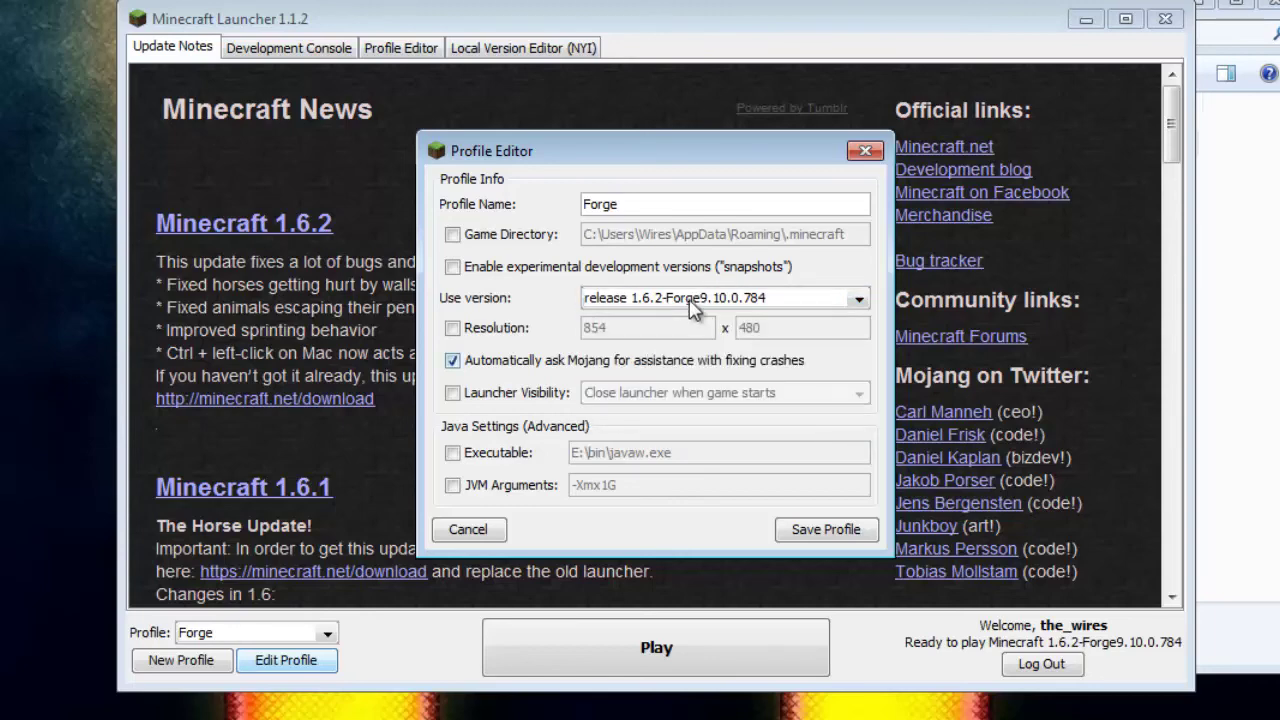
{"action": "left_click", "coordinate": [800, 530]}
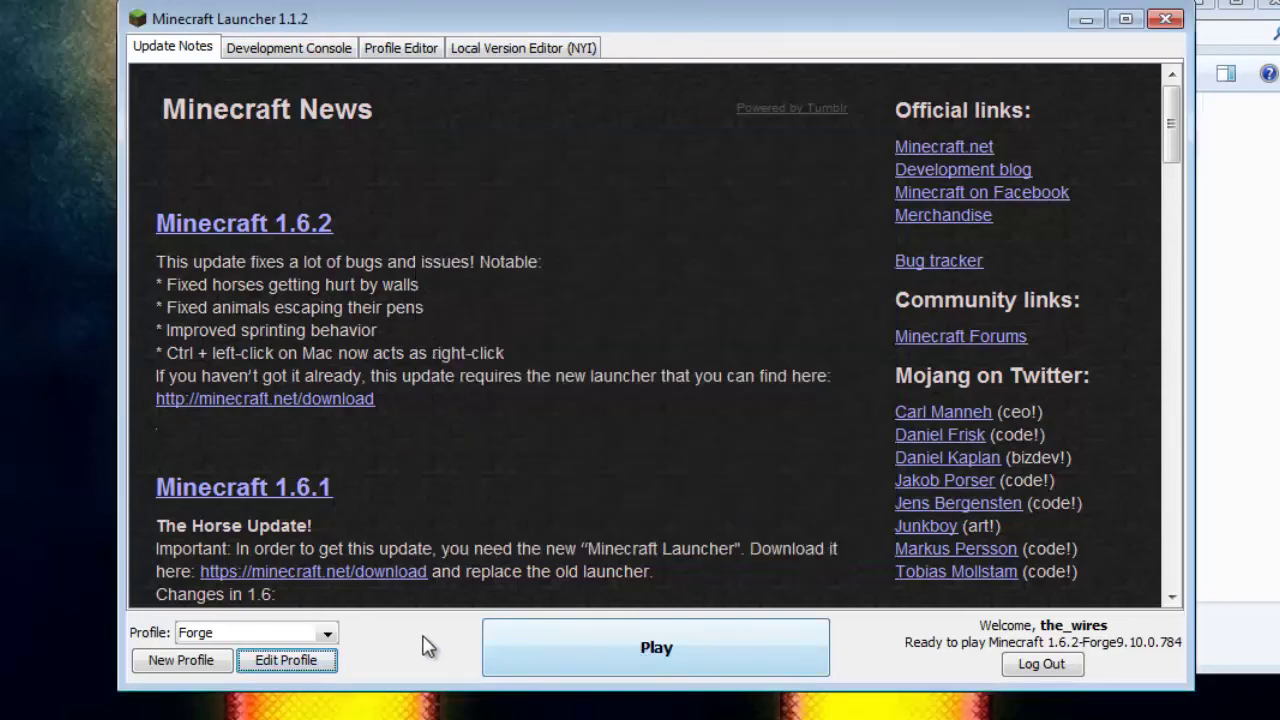
{"action": "left_click", "coordinate": [672, 658]}
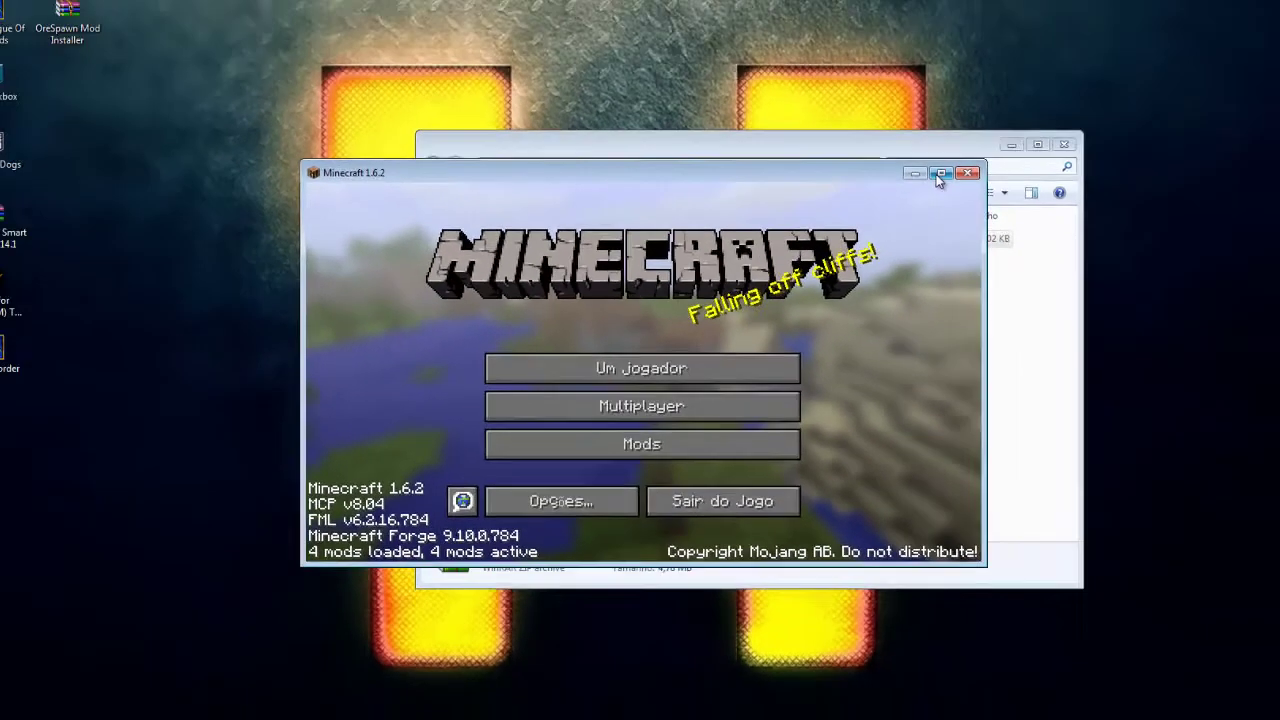
Step: Maximize the Minecraft window showing the Forge 9.10.0.784 title screen
{"action": "left_click", "coordinate": [1038, 89]}
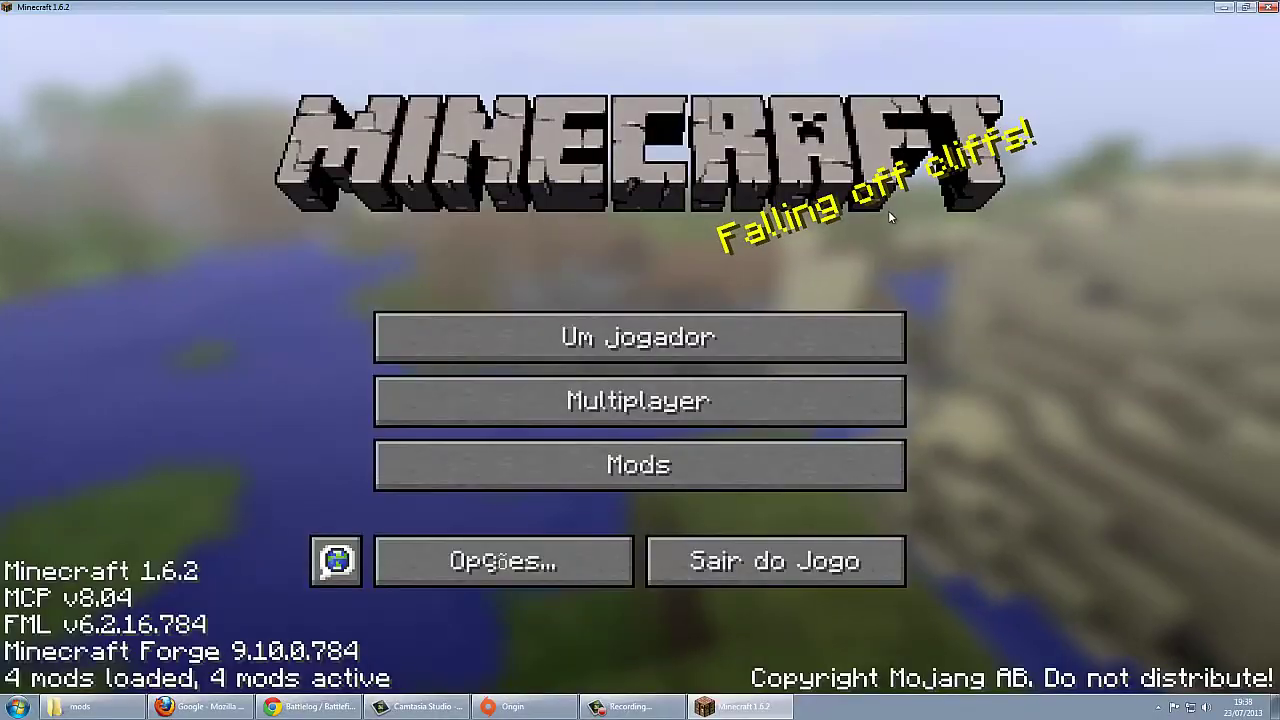
Step: Create a new single-player world with a changed game mode
{"action": "left_click", "coordinate": [737, 345]}
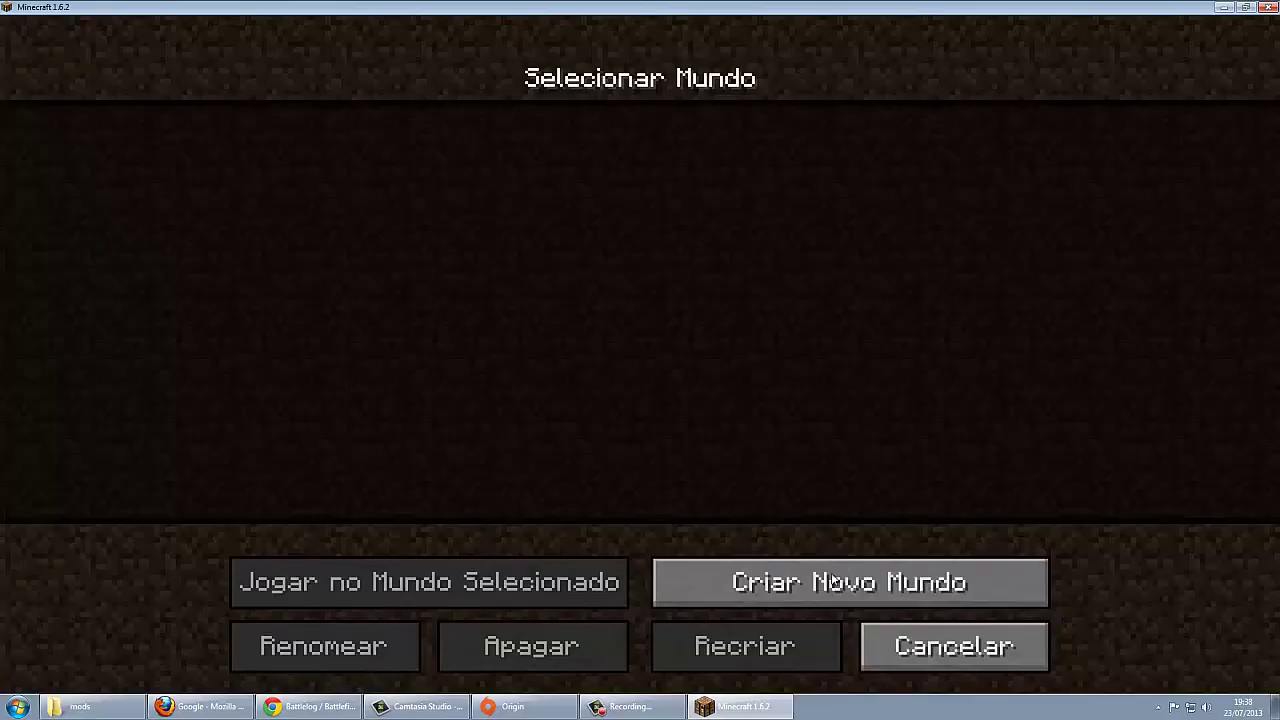
{"action": "left_click", "coordinate": [800, 582]}
{"action": "left_click", "coordinate": [625, 355]}
{"action": "left_click", "coordinate": [528, 646]}
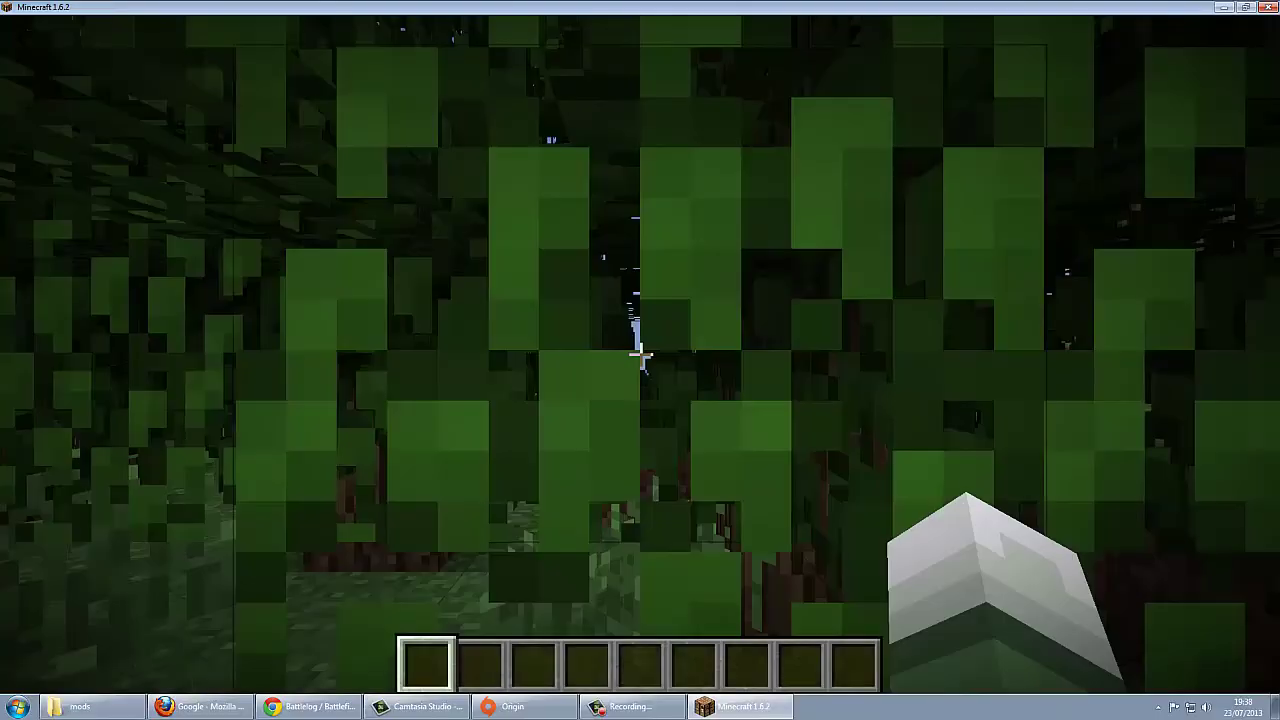
Step: Walk across the terraces and forest toward the other players
{"action": "key", "text": "s"}
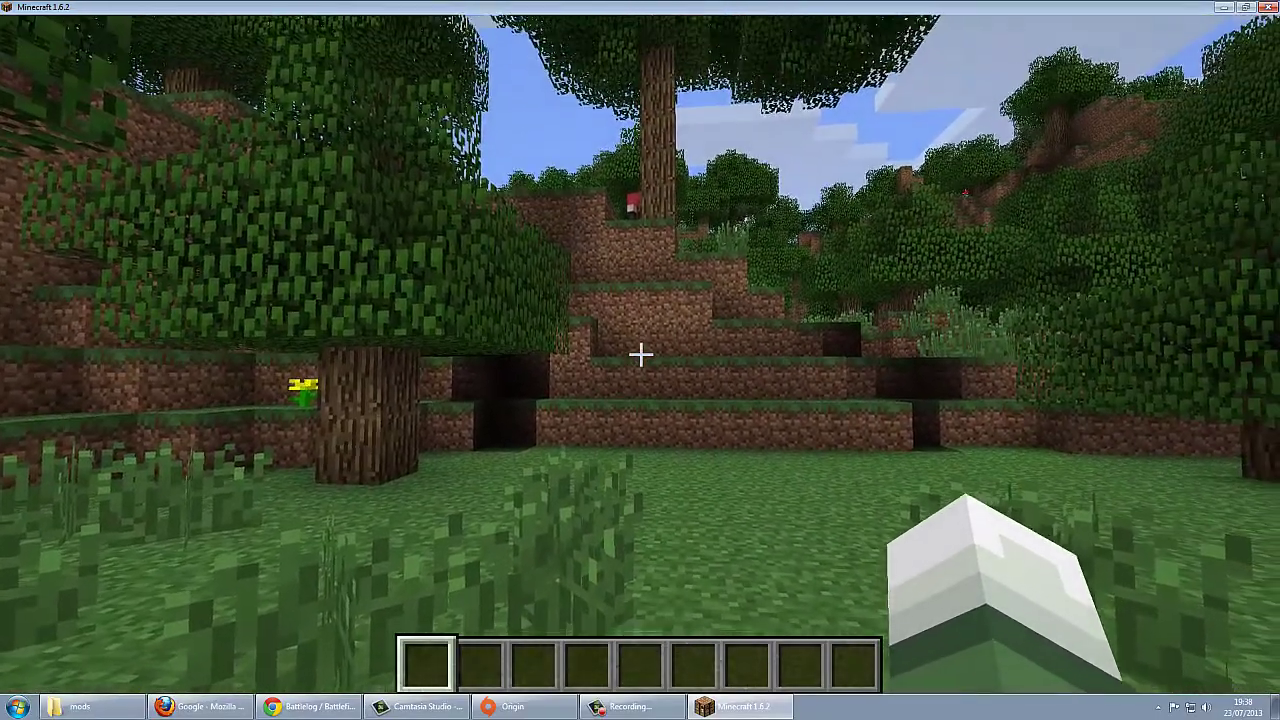
{"action": "key", "text": "w"}
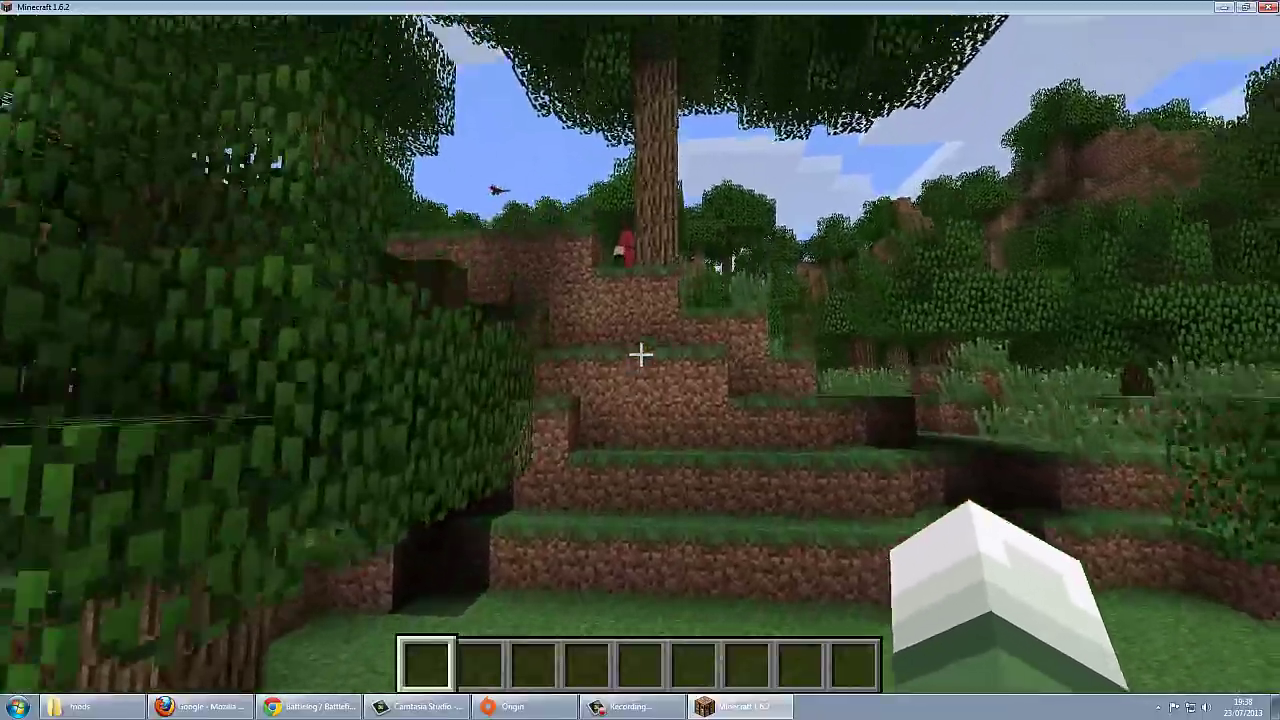
{"action": "key", "text": "w"}
{"action": "key", "text": "space"}
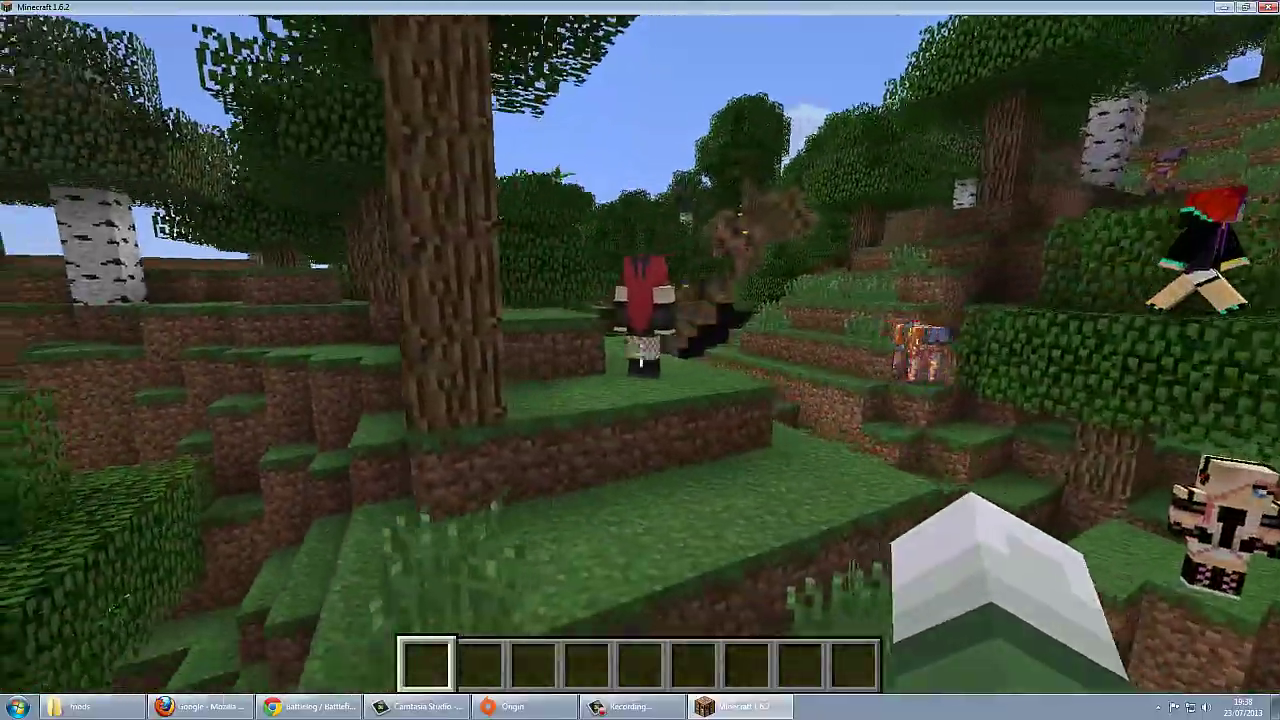
{"action": "key", "text": "w"}
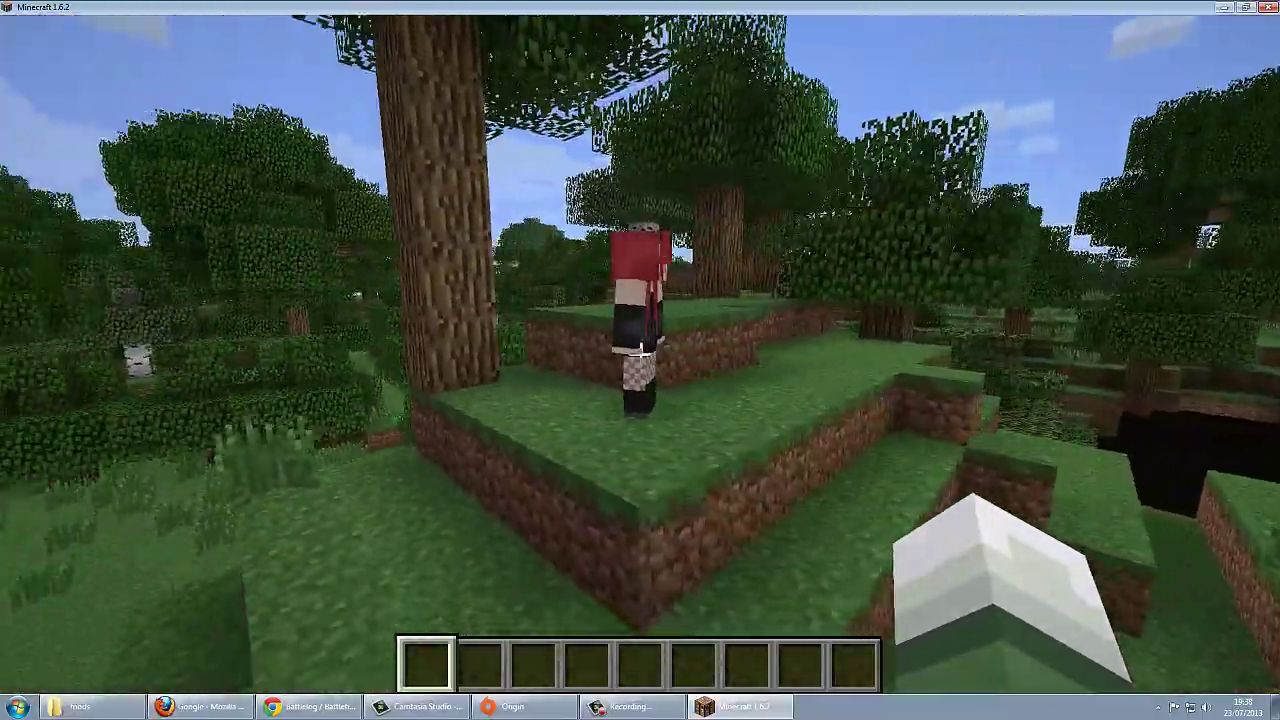
{"action": "key", "text": "w"}
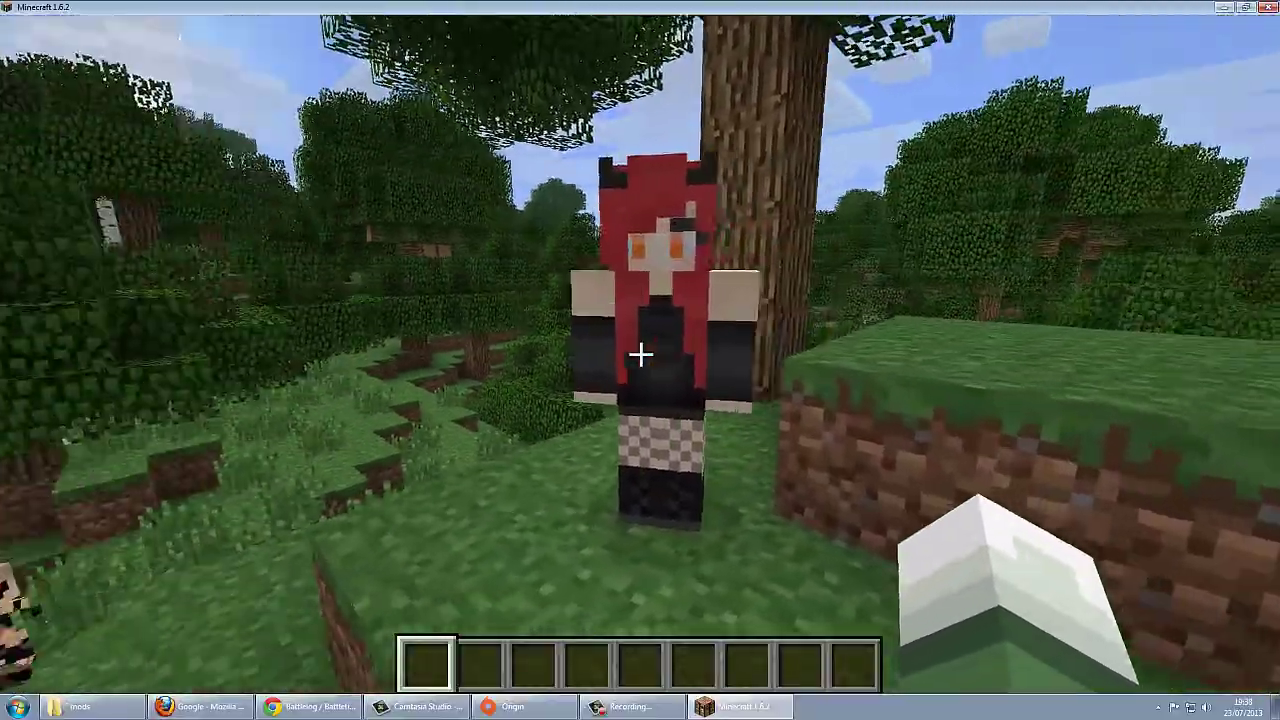
{"action": "key", "text": "w"}
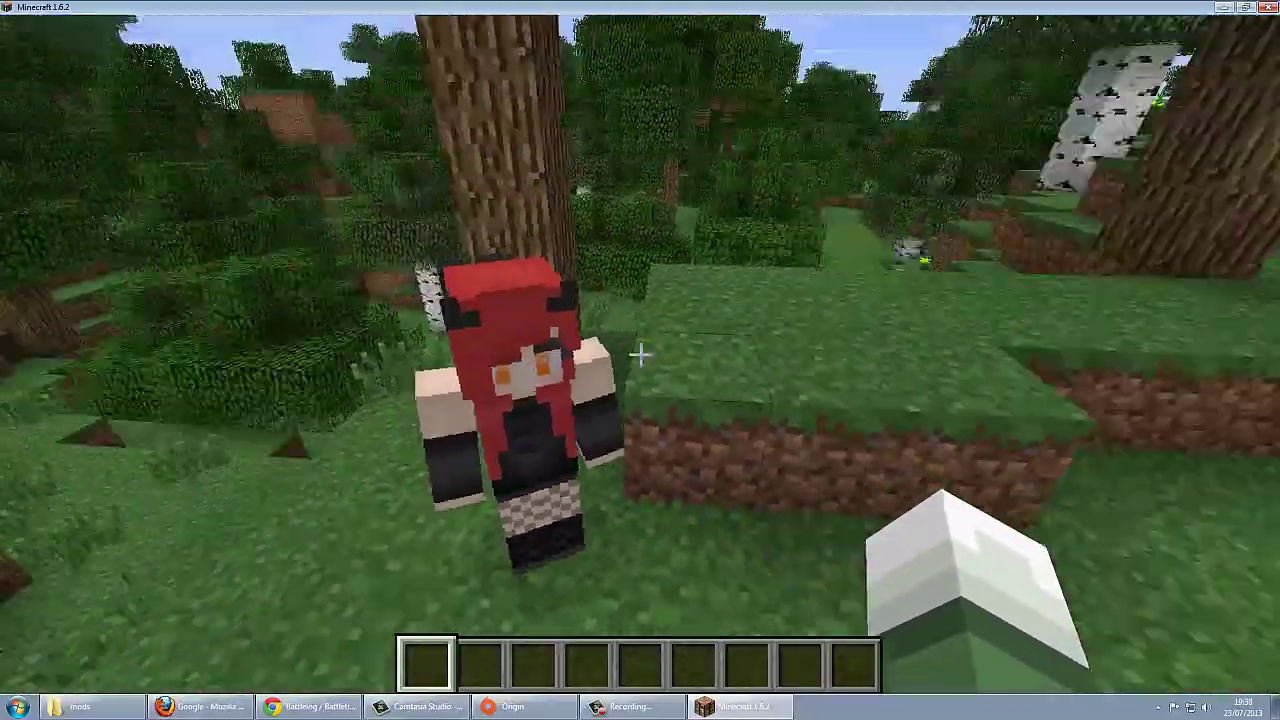
{"action": "key", "text": "w"}
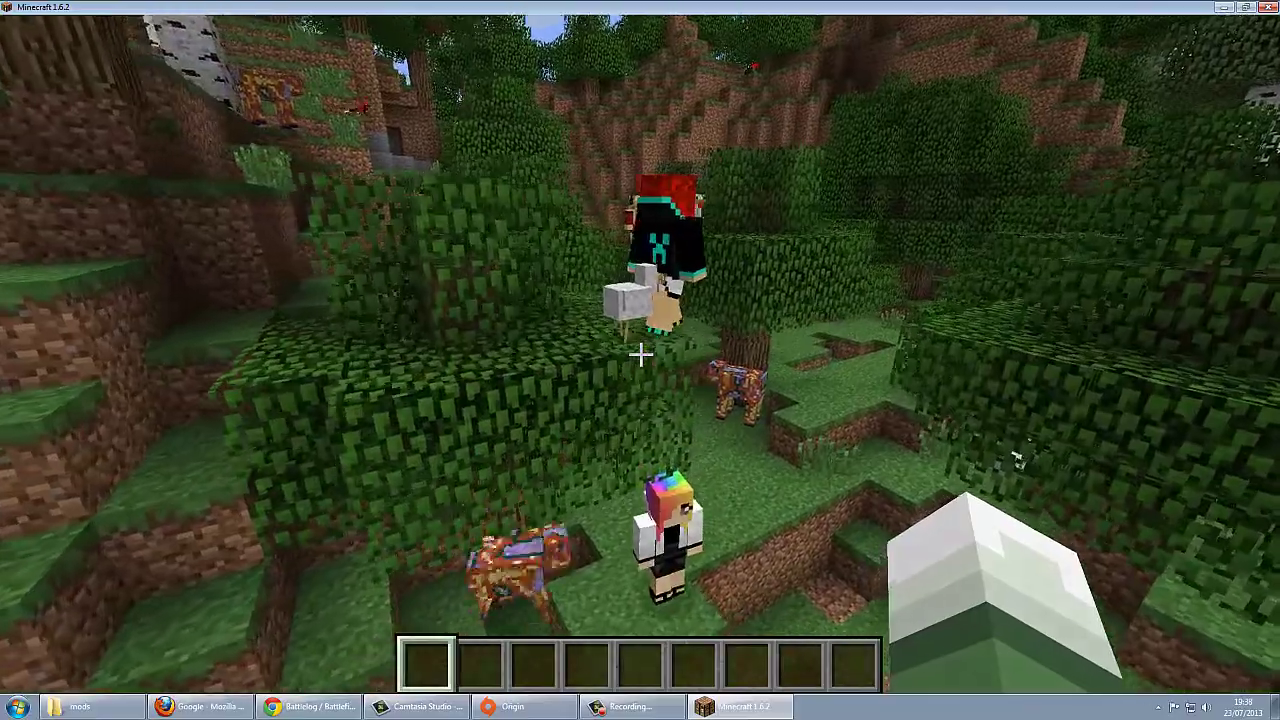
{"action": "key", "text": "w"}
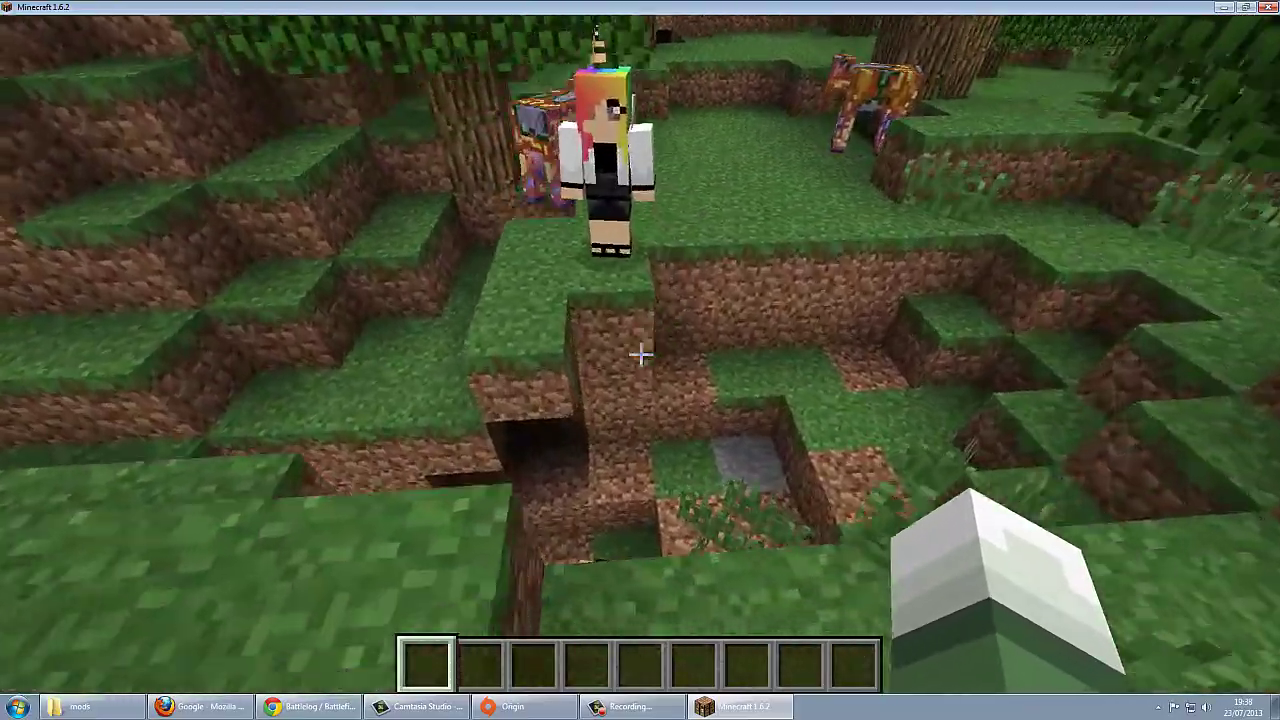
{"action": "key", "text": "w"}
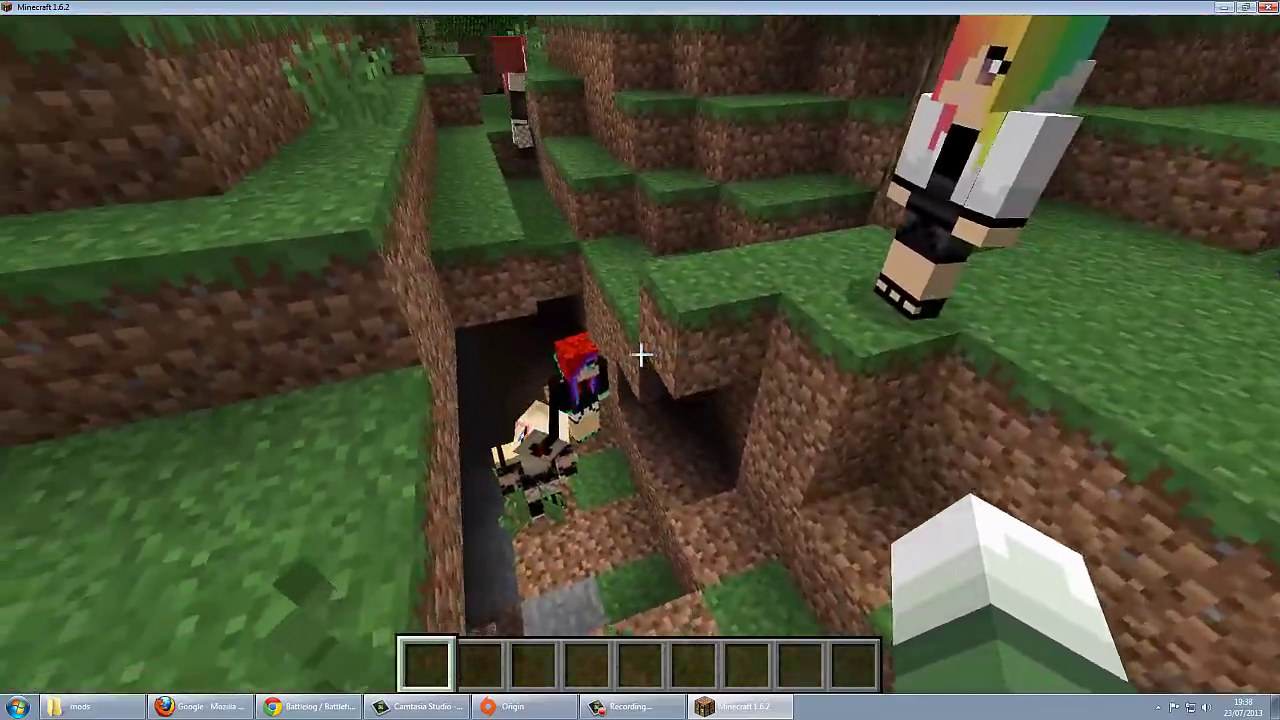
{"action": "key", "text": "w"}
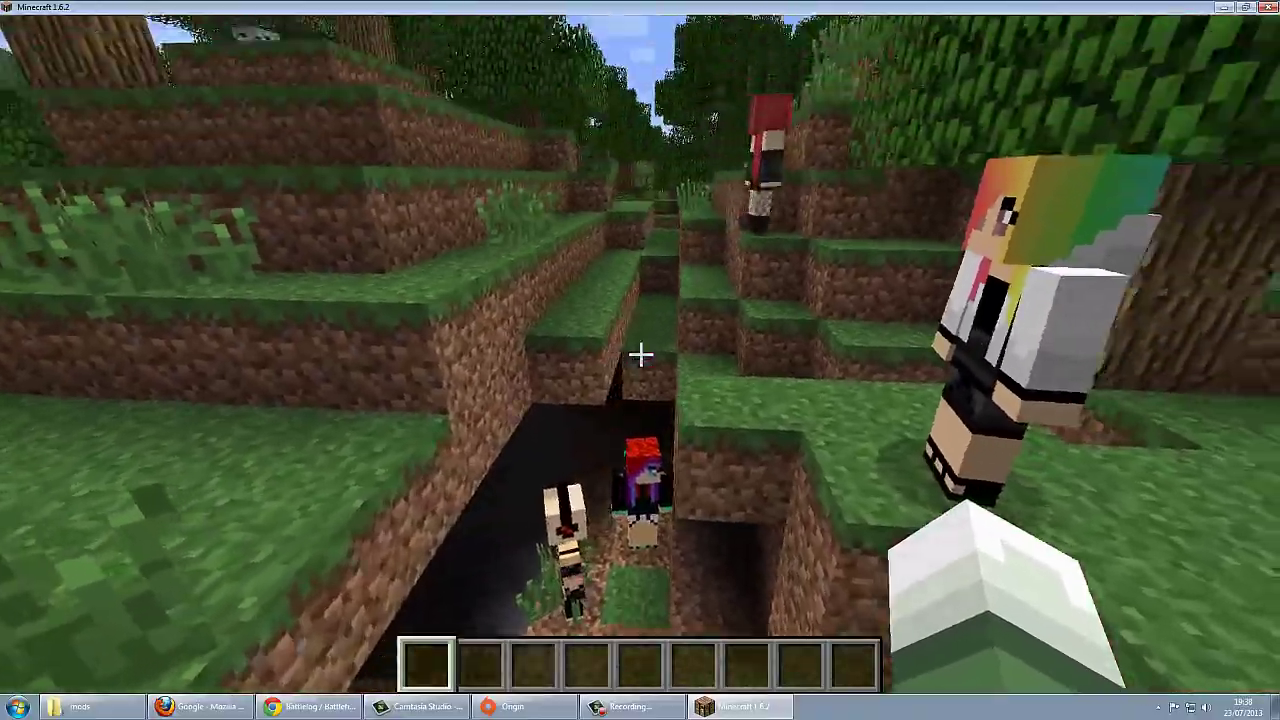
{"action": "key", "text": "w"}
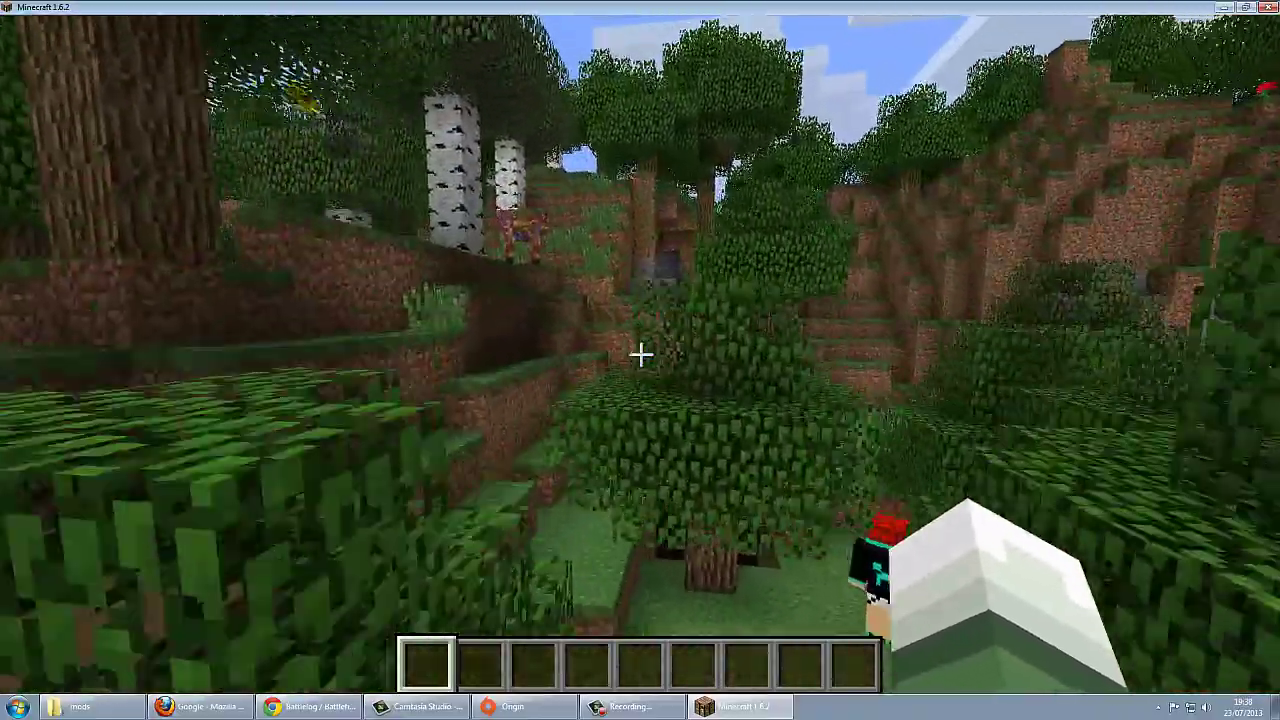
{"action": "key", "text": "w"}
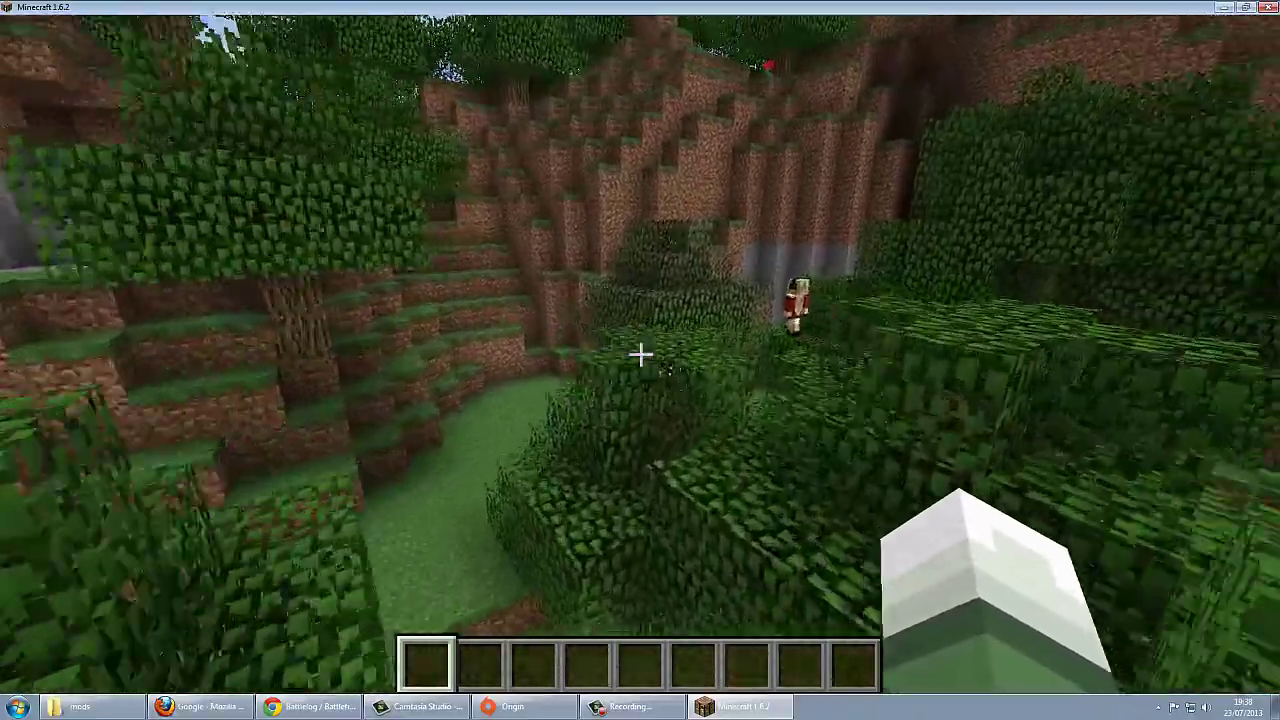
{"action": "key", "text": "w"}
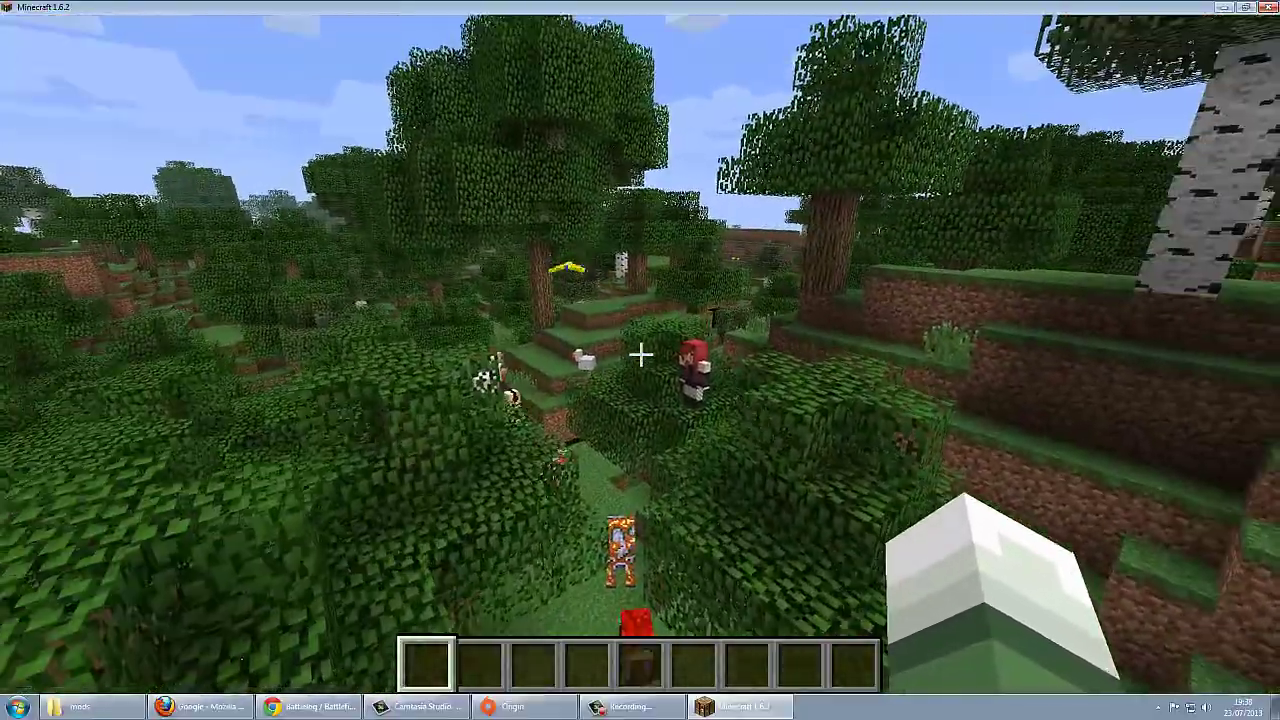
Step: Open the creative inventory and scroll through the Combate and Ferramentas tabs
{"action": "key", "text": "e"}
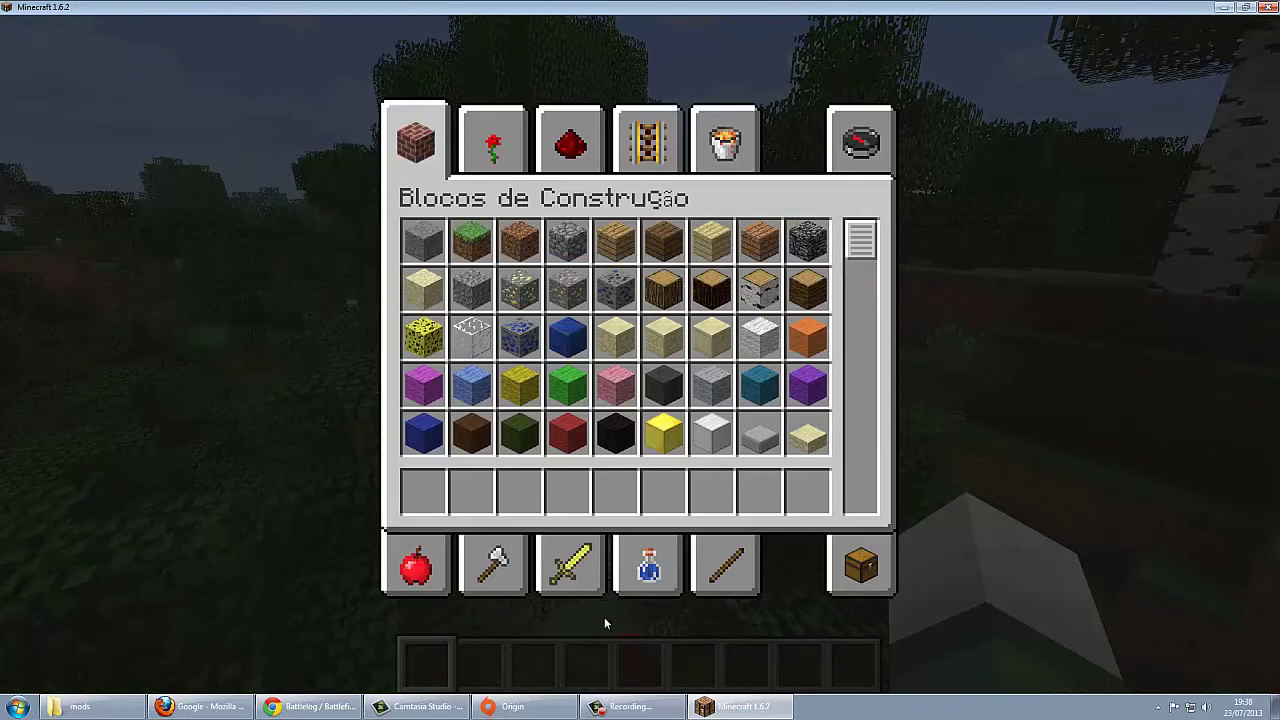
{"action": "left_click", "coordinate": [575, 565]}
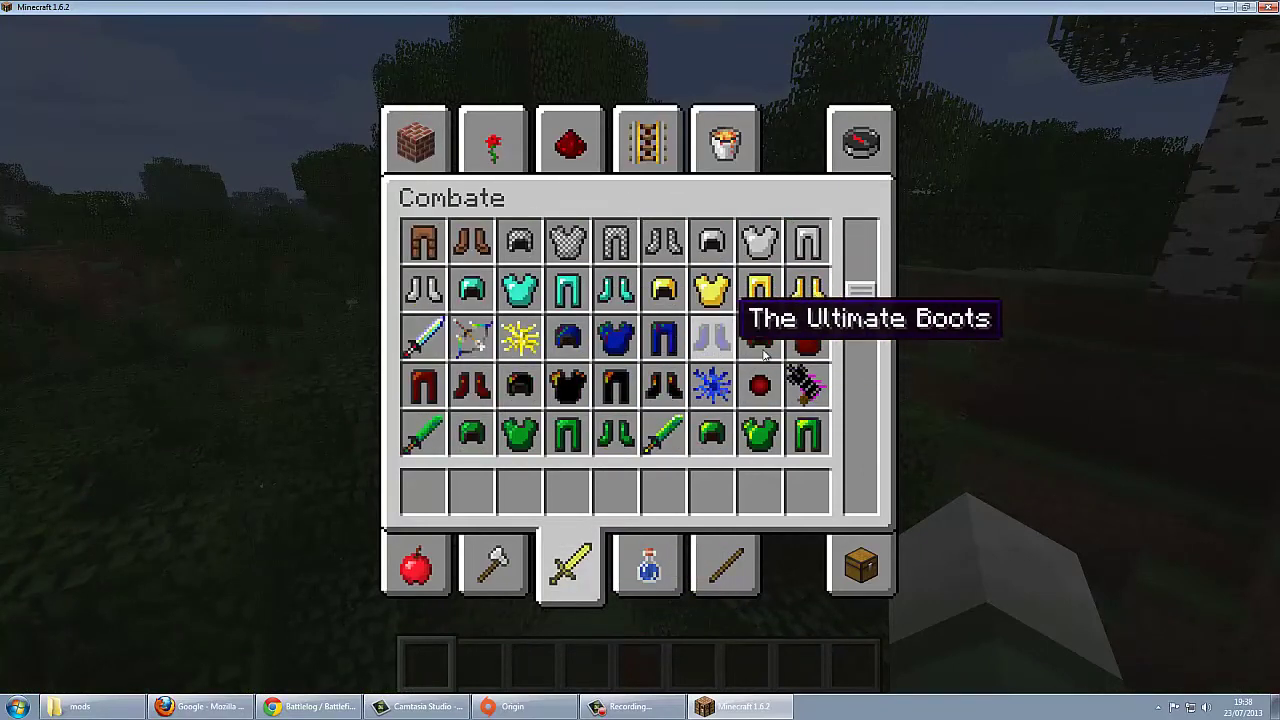
{"action": "scroll", "coordinate": [763, 353], "scroll_direction": "down", "scroll_amount": 3}
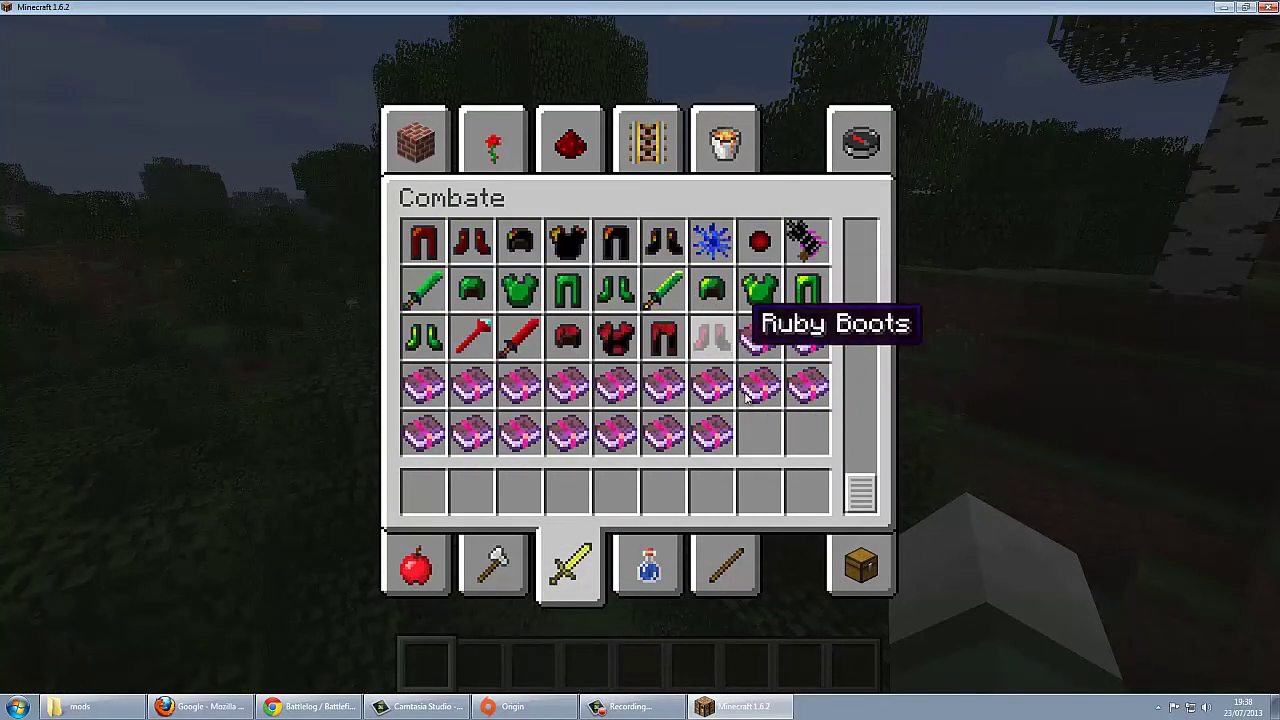
{"action": "left_click", "coordinate": [493, 565]}
{"action": "scroll", "coordinate": [610, 290], "scroll_direction": "down", "scroll_amount": 2}
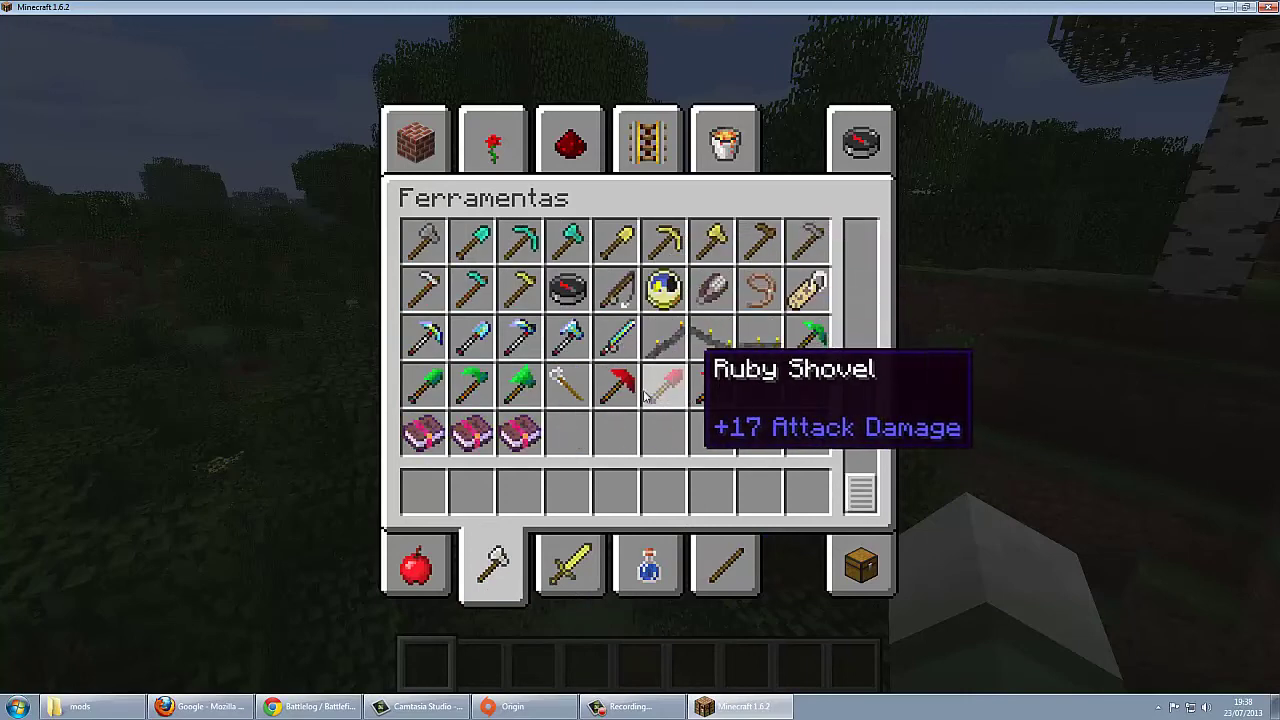
Step: Browse the Miscelânea tab's OreSpawn spawn eggs and caged creatures
{"action": "left_click", "coordinate": [735, 163]}
{"action": "scroll", "coordinate": [785, 285], "scroll_direction": "down", "scroll_amount": 3}
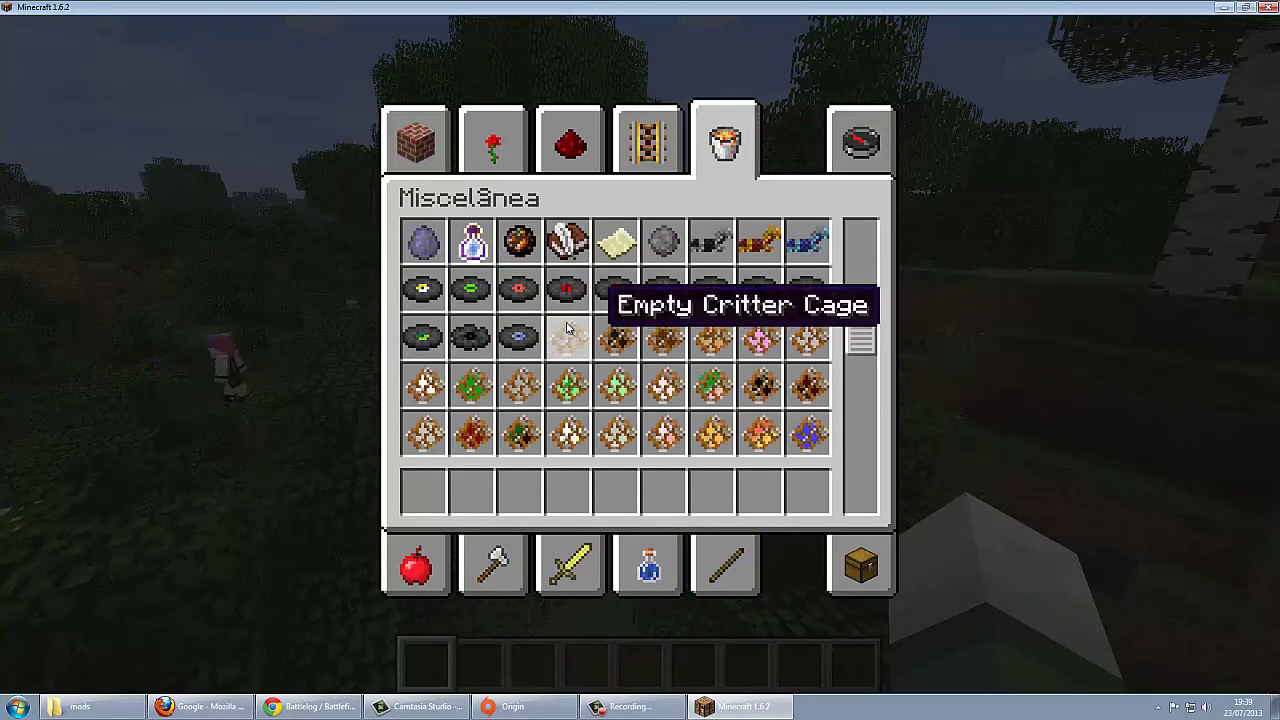
{"action": "scroll", "coordinate": [760, 288], "scroll_direction": "up", "scroll_amount": 1}
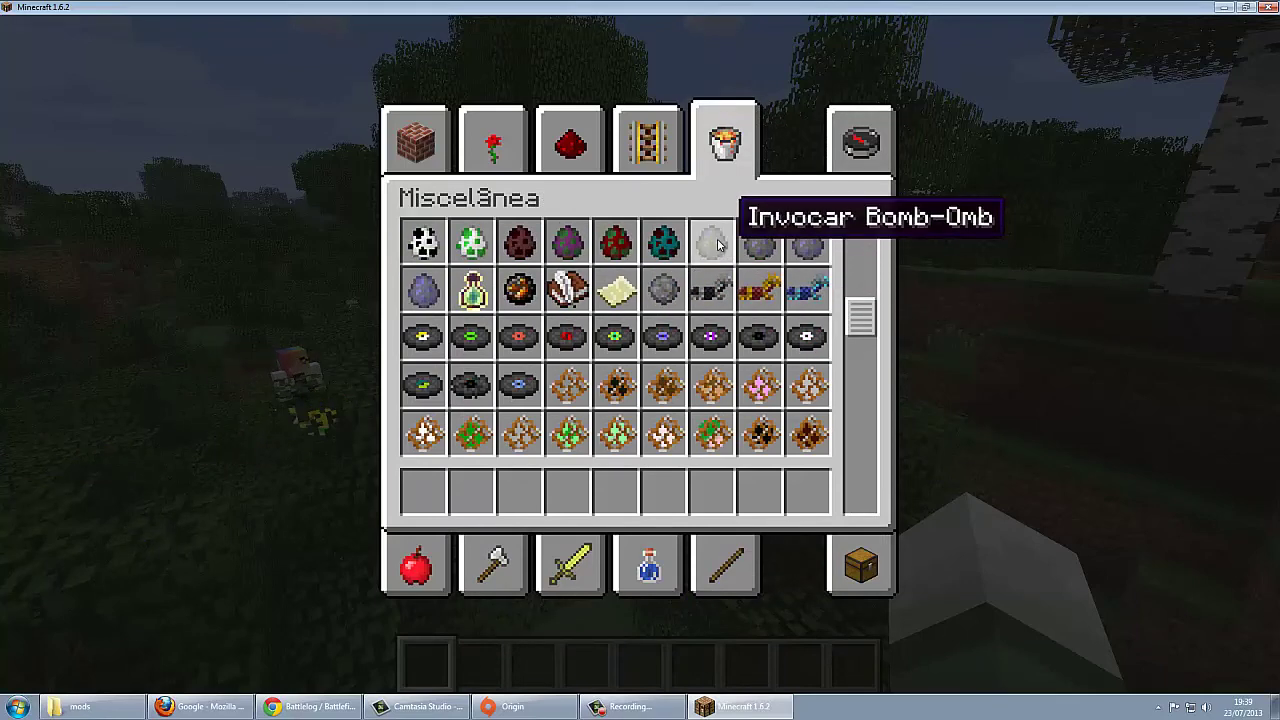
{"action": "scroll", "coordinate": [710, 355], "scroll_direction": "down", "scroll_amount": 5}
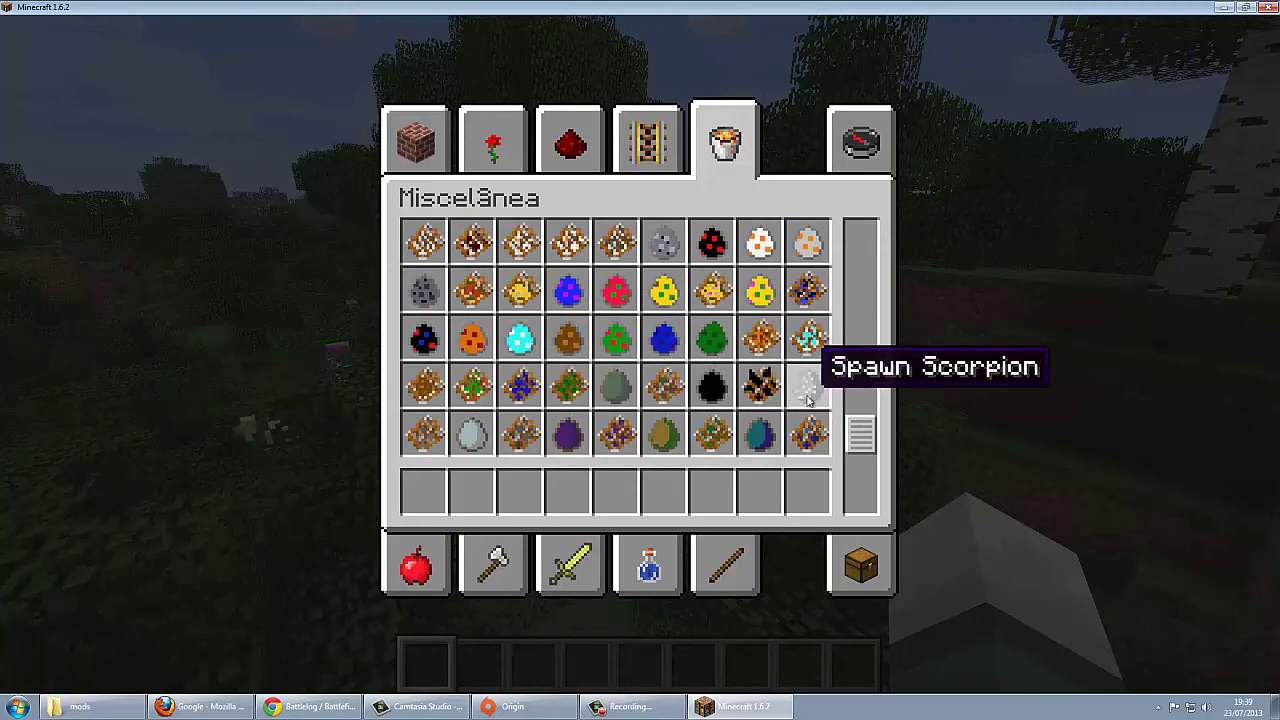
{"action": "scroll", "coordinate": [750, 360], "scroll_direction": "down", "scroll_amount": 3}
{"action": "scroll", "coordinate": [618, 290], "scroll_direction": "up", "scroll_amount": 4}
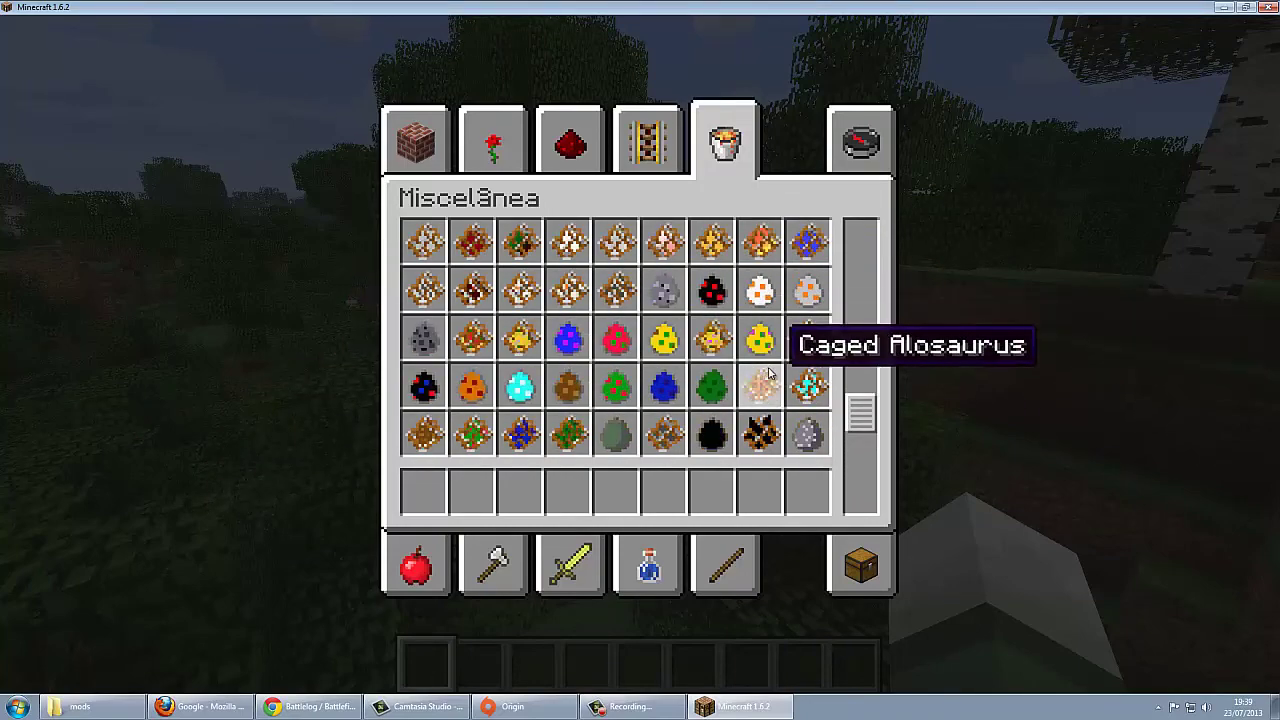
Step: Close the inventory and walk toward the other player for a wide forest view
{"action": "key", "text": "e"}
{"action": "key", "text": "w"}
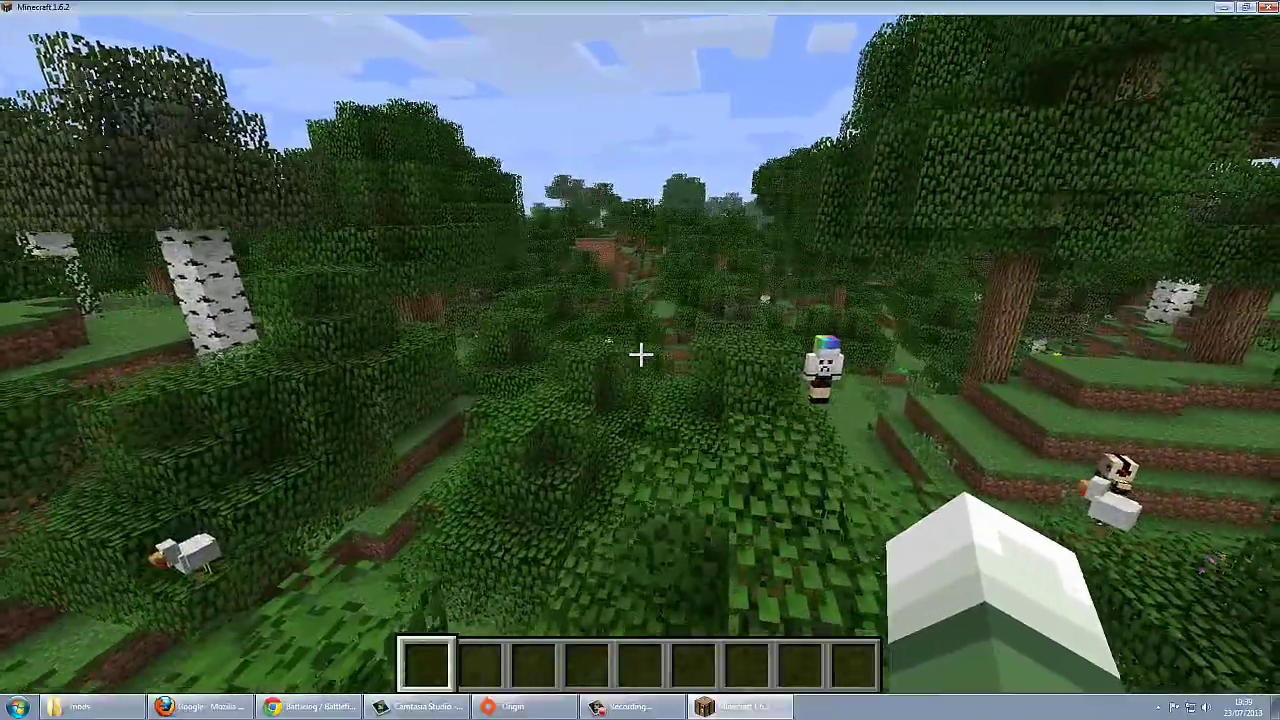
{"action": "key", "text": "w"}
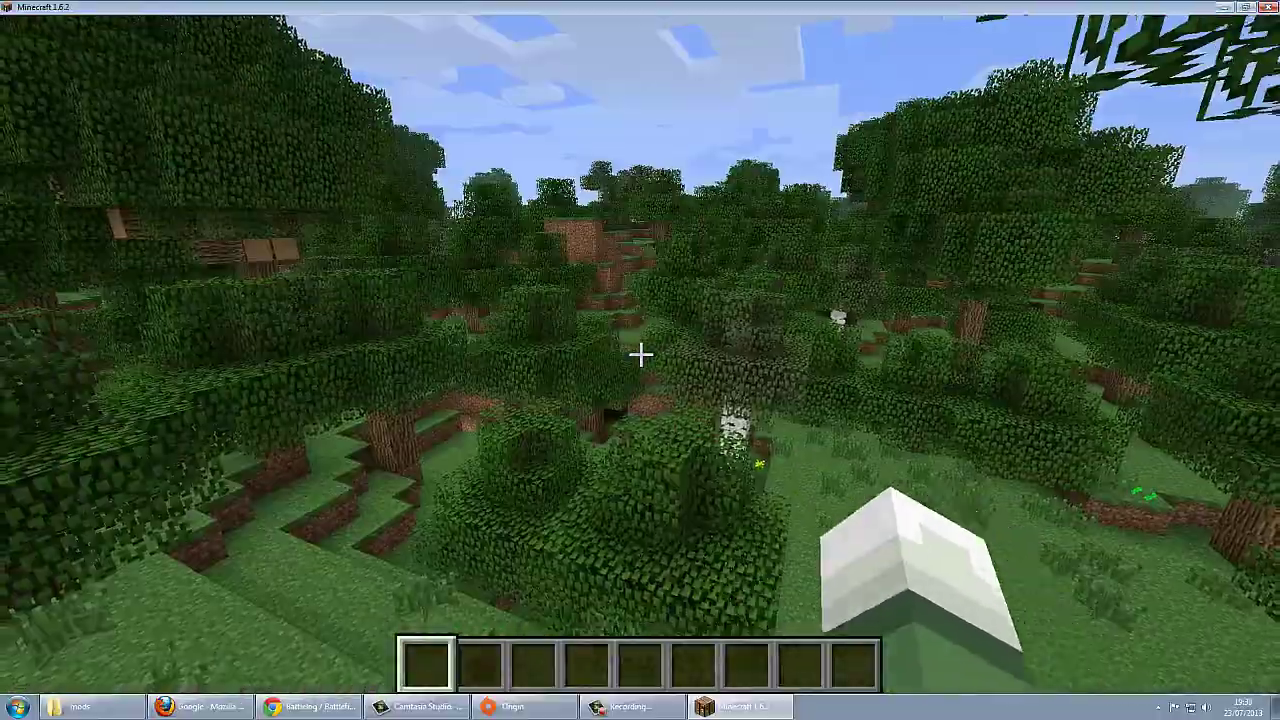
{"action": "key", "text": "space"}
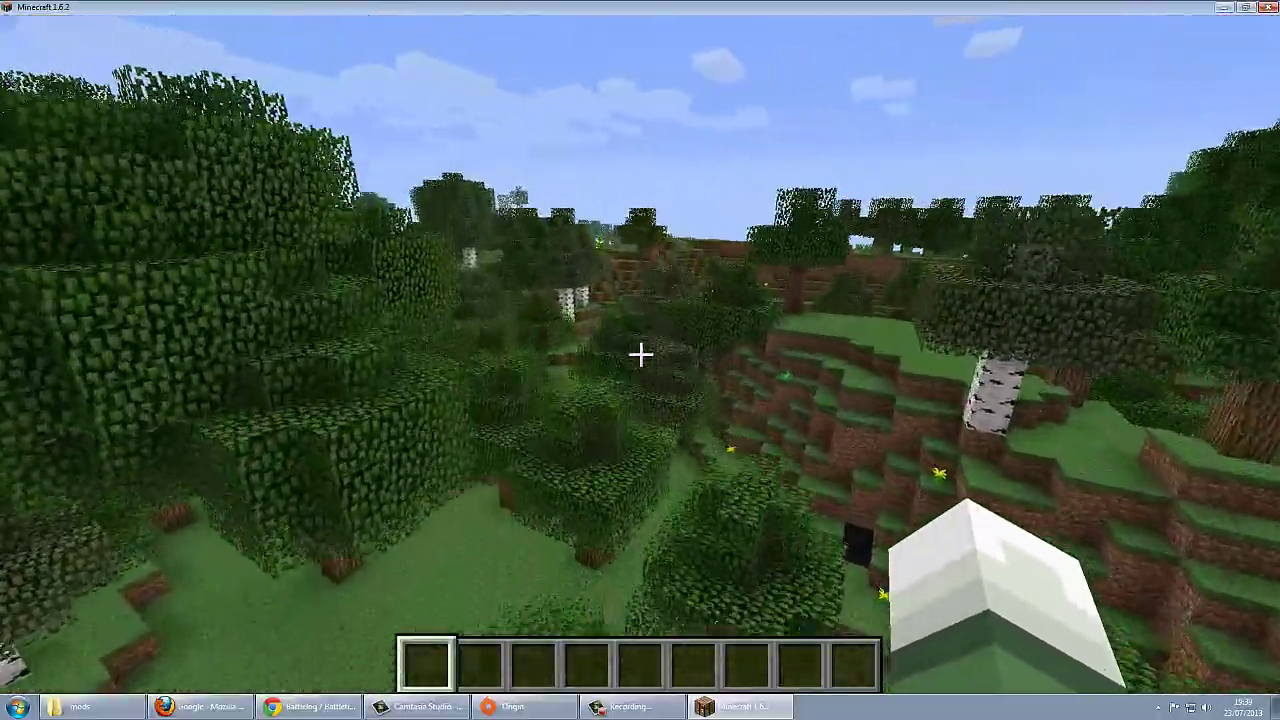
Step: Save and quit to the main menu, then minimize Minecraft
{"action": "key", "text": "Escape"}
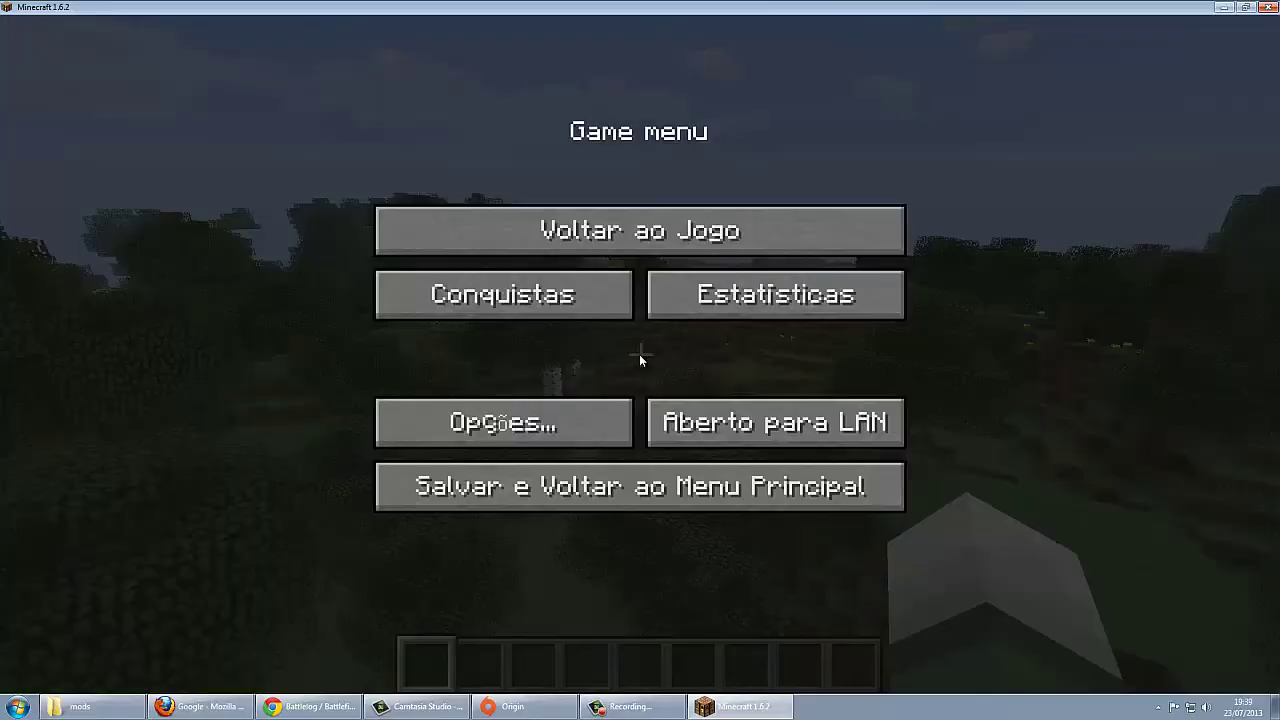
{"action": "left_click", "coordinate": [628, 489]}
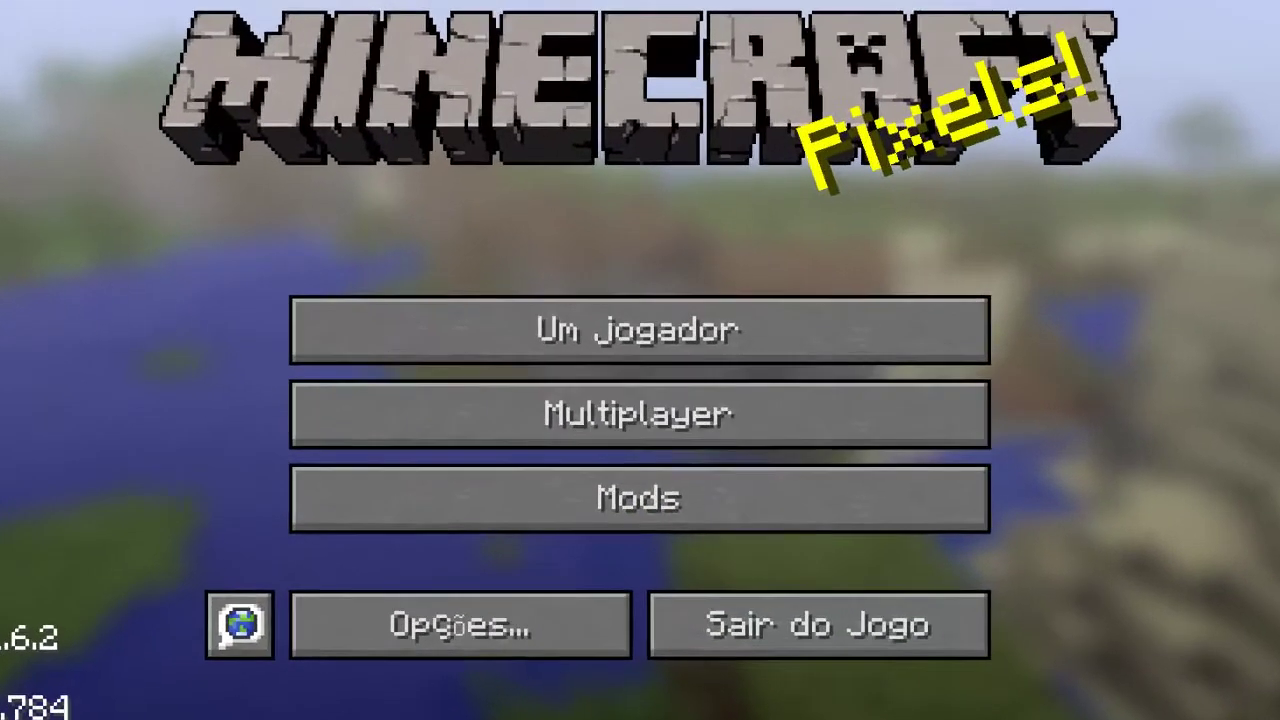
{"action": "left_click", "coordinate": [1224, 7]}
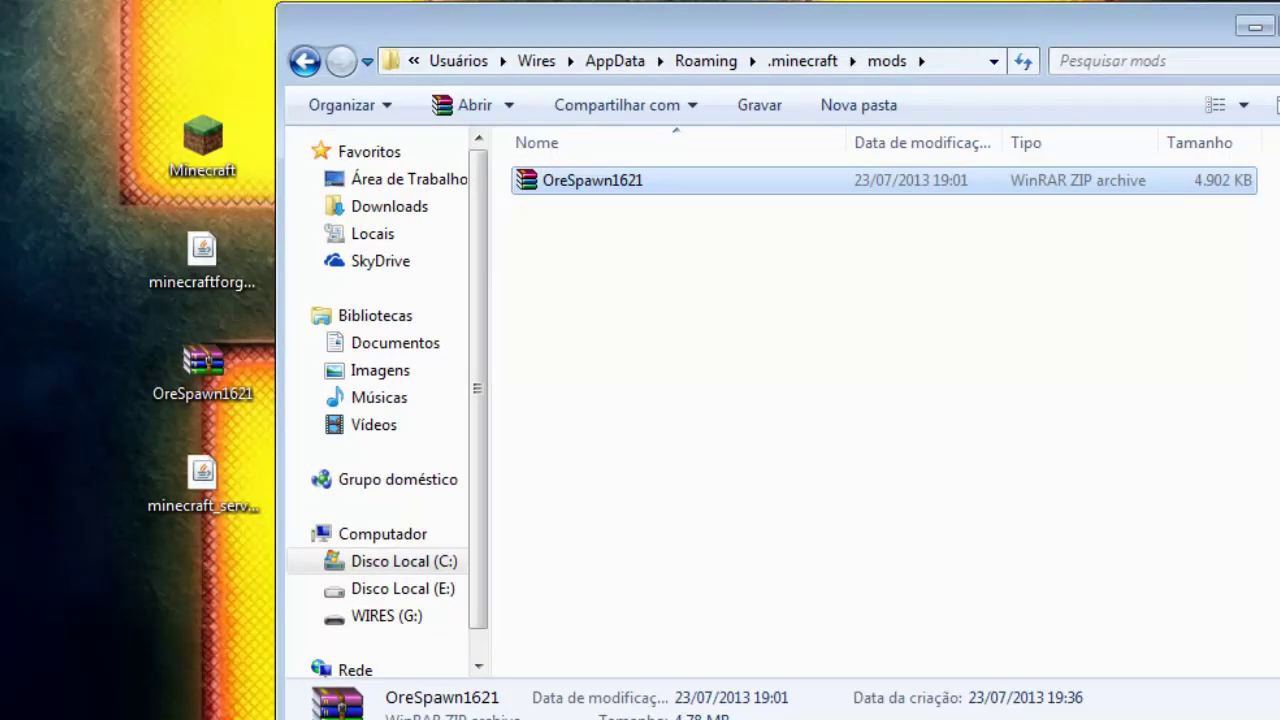
Step: Create a new folder named 'server' inside .minecraft and open it
{"action": "left_click", "coordinate": [800, 62]}
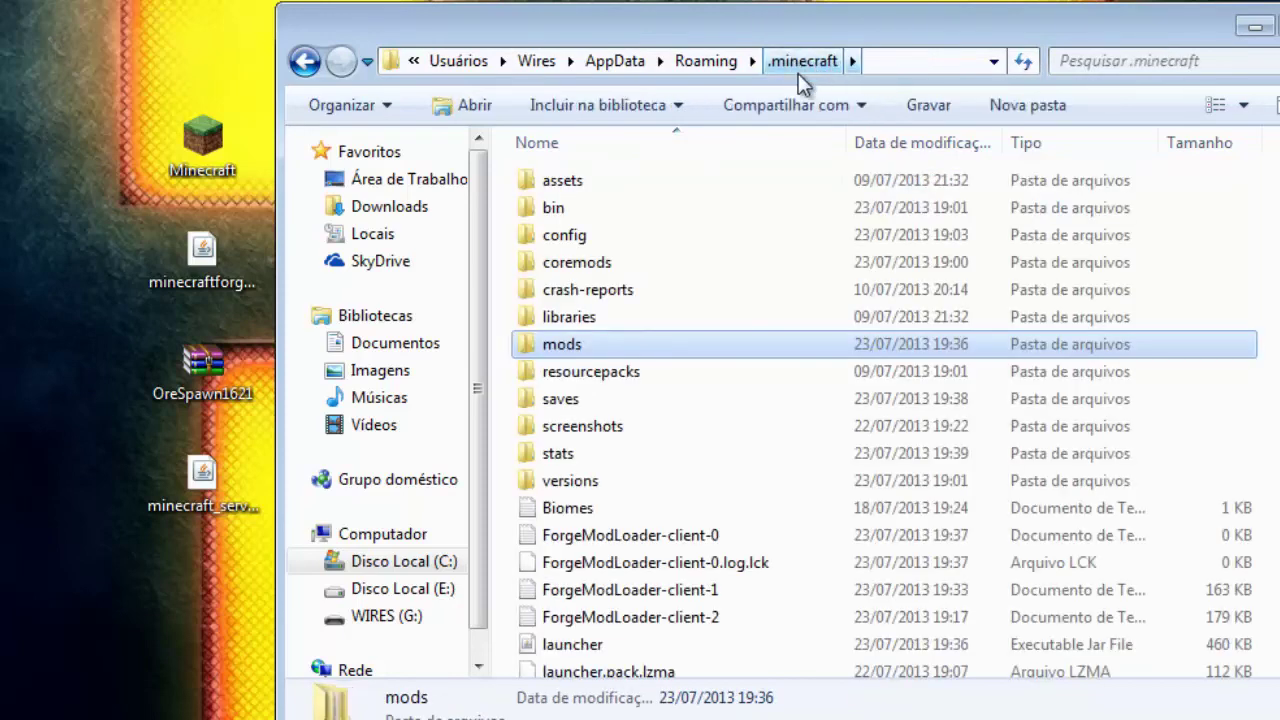
{"action": "left_click", "coordinate": [1025, 112]}
{"action": "type", "text": "se"}
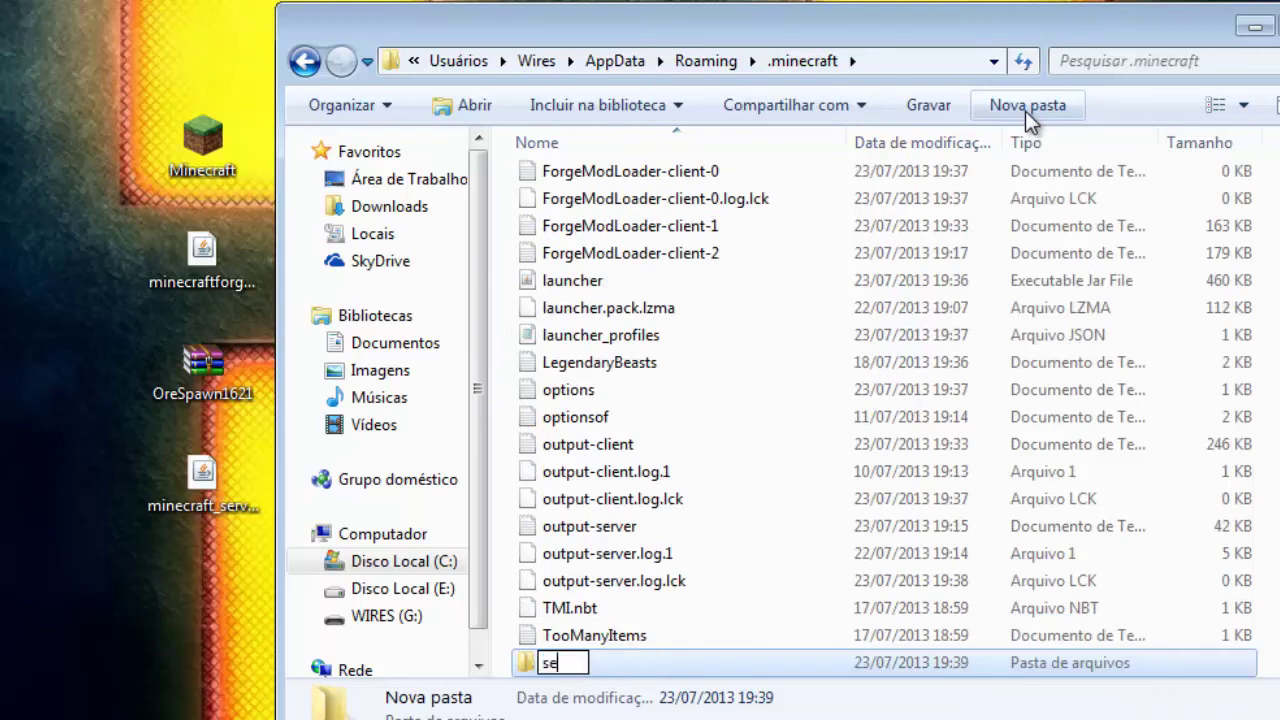
{"action": "type", "text": "rver"}
{"action": "key", "text": "Return"}
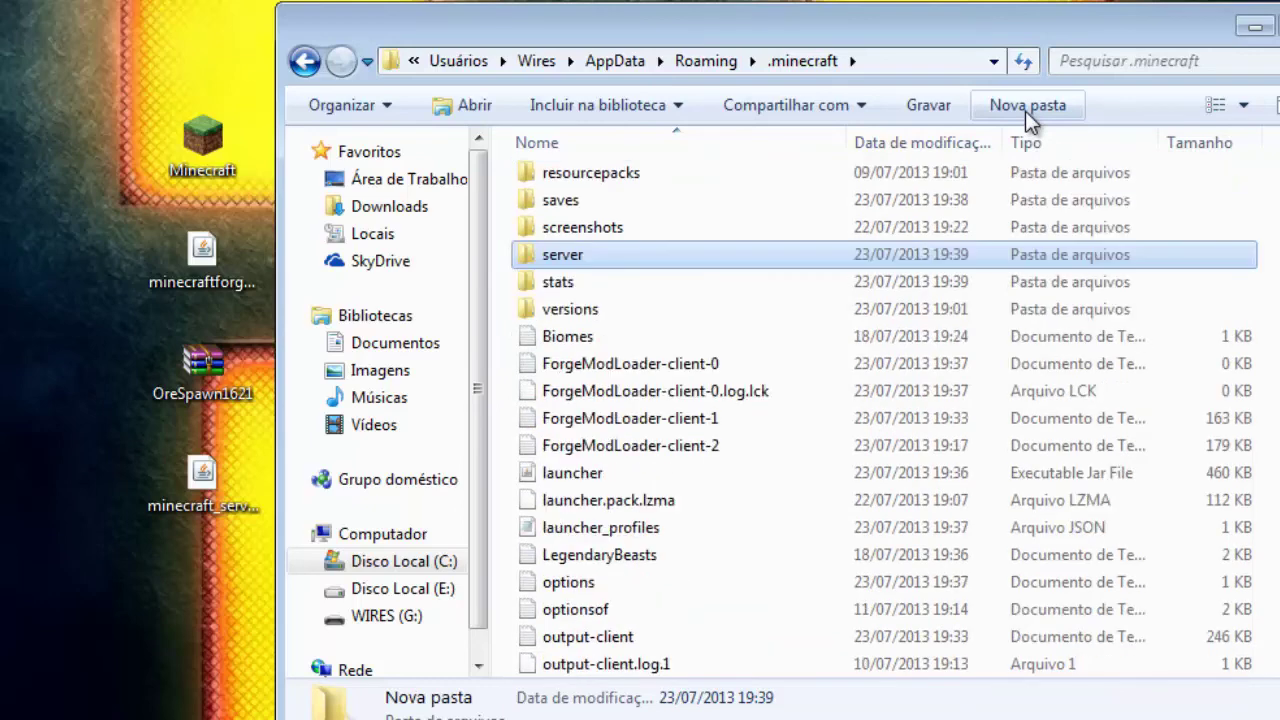
{"action": "key", "text": "Return"}
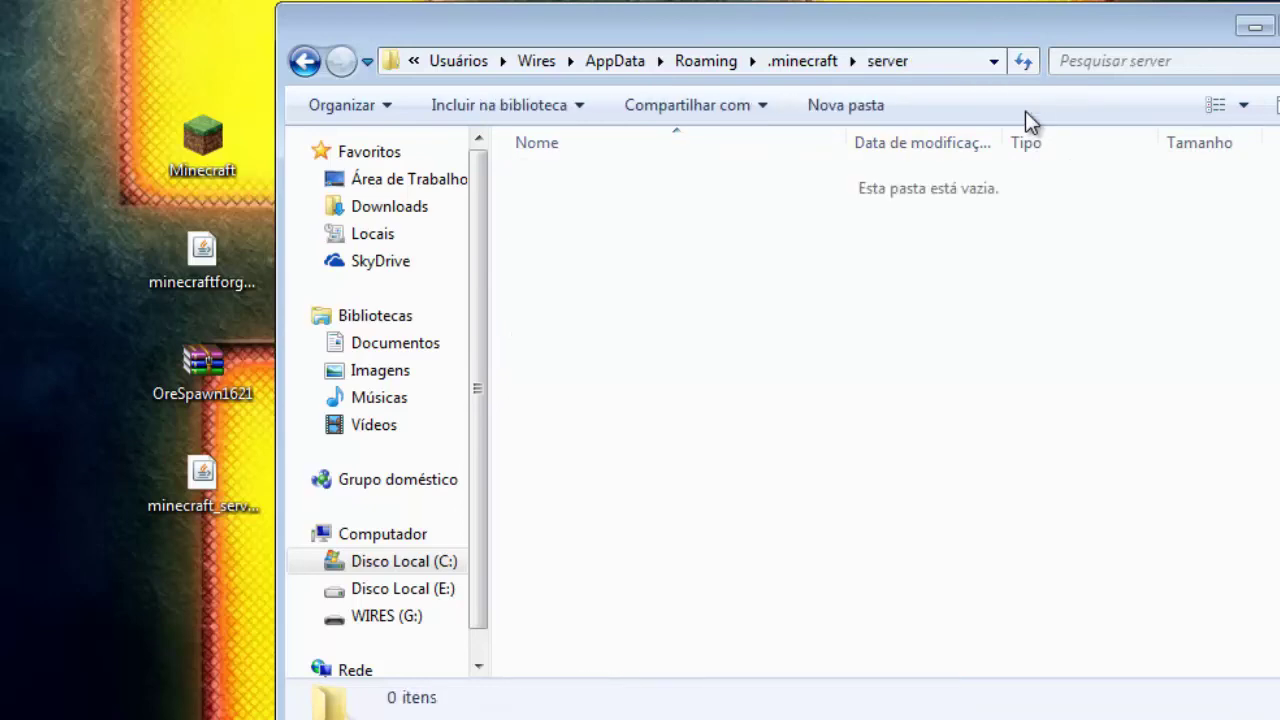
Step: Move the minecraft_server.1.6.2 jar from the desktop into the server folder
{"action": "left_click", "coordinate": [215, 500]}
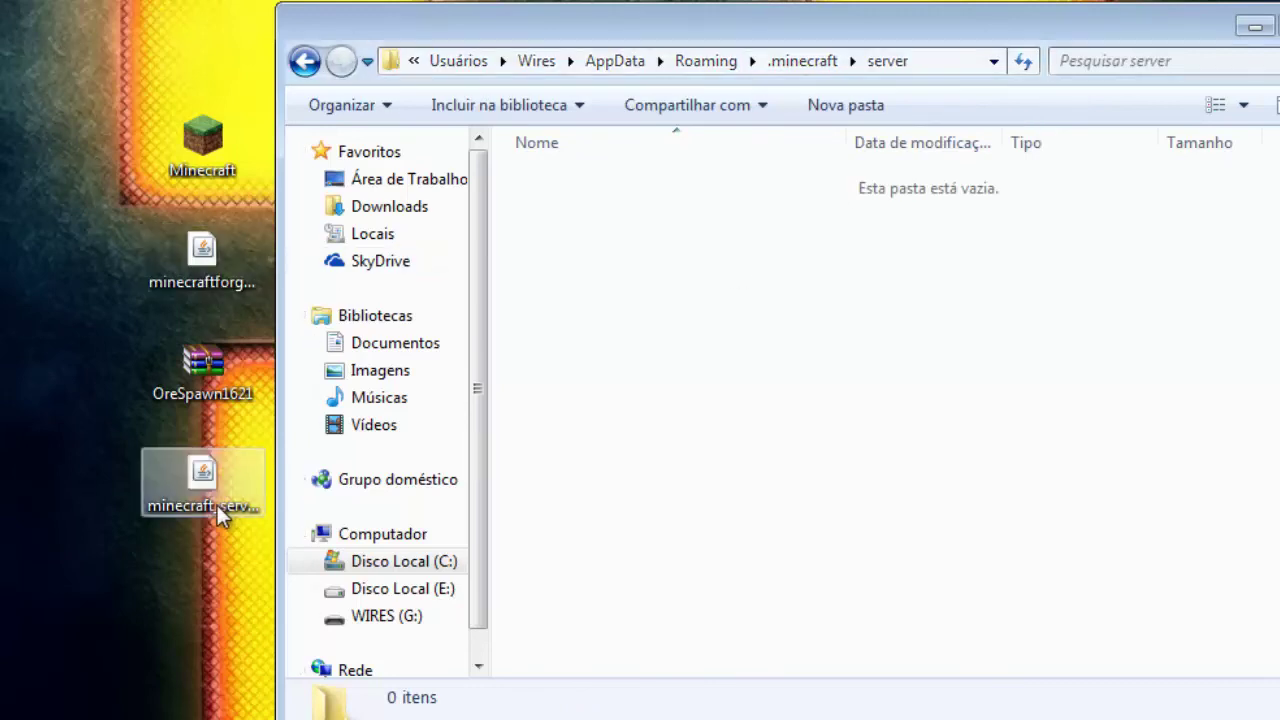
{"action": "left_click_drag", "start_coordinate": [176, 489], "coordinate": [622, 353]}
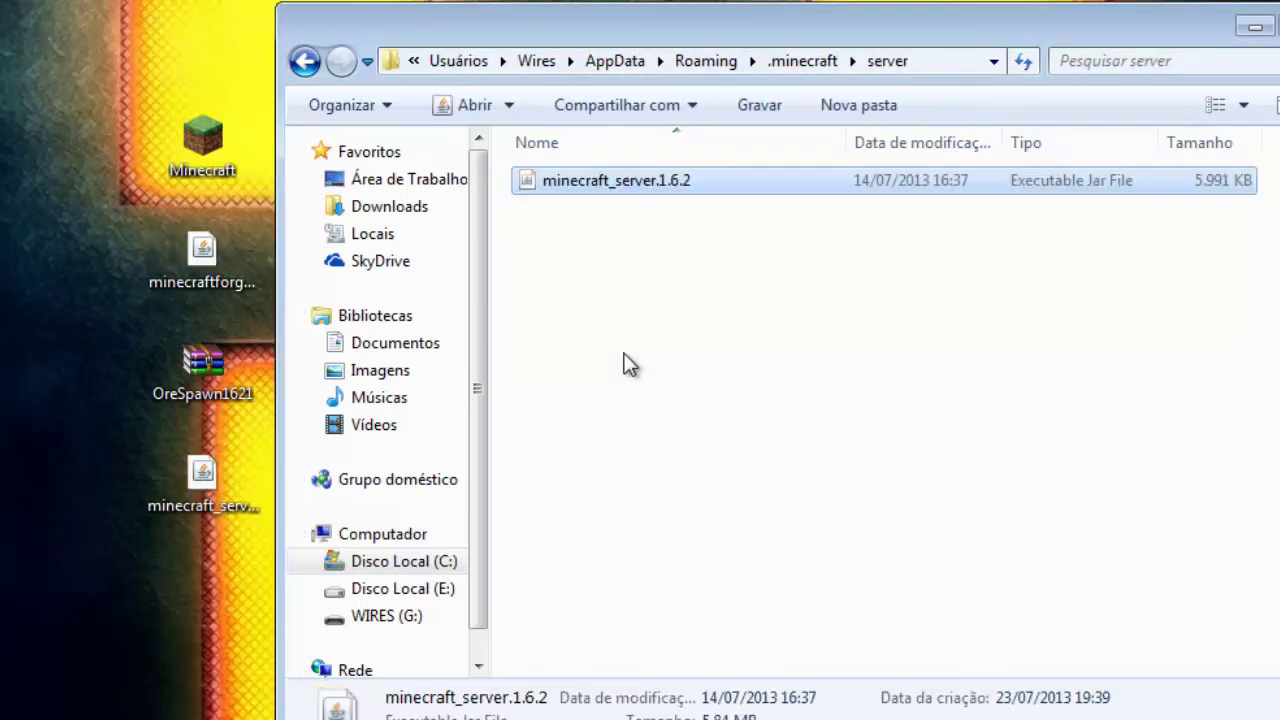
{"action": "left_click", "coordinate": [232, 278]}
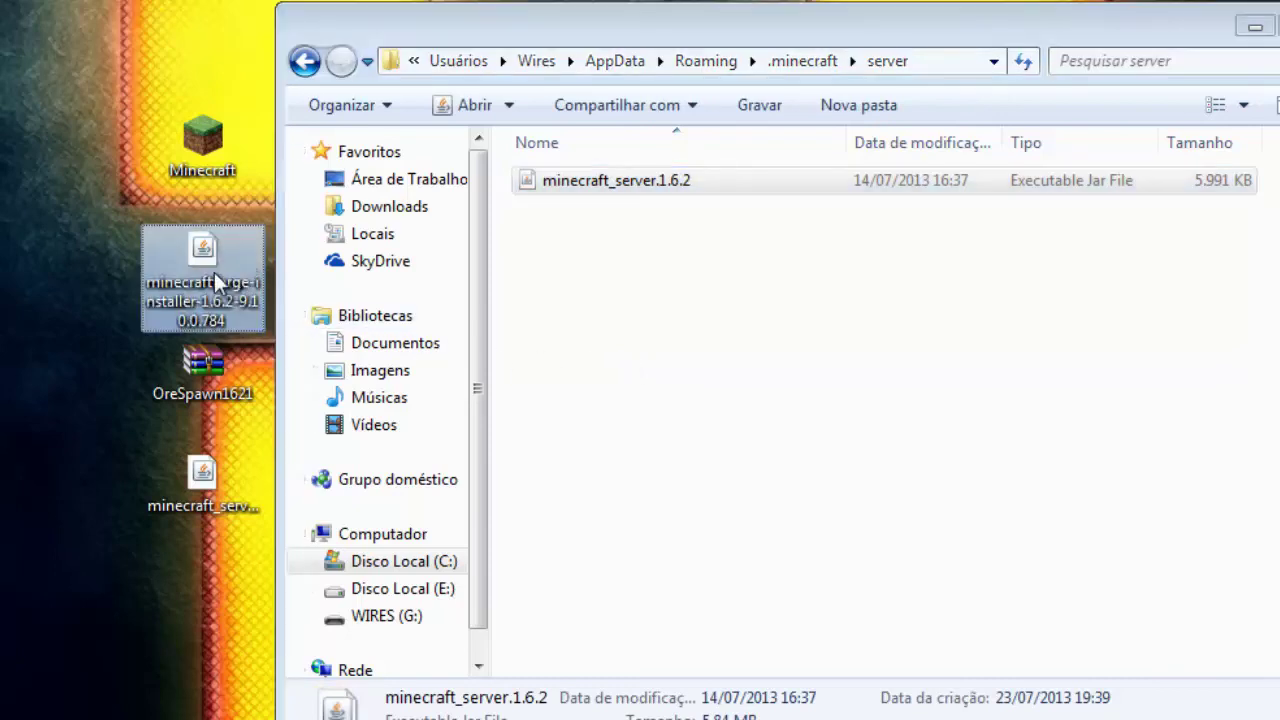
Step: Launch the Forge installer, choose Install server, and target the .minecraft\server folder
{"action": "double_click", "coordinate": [213, 266]}
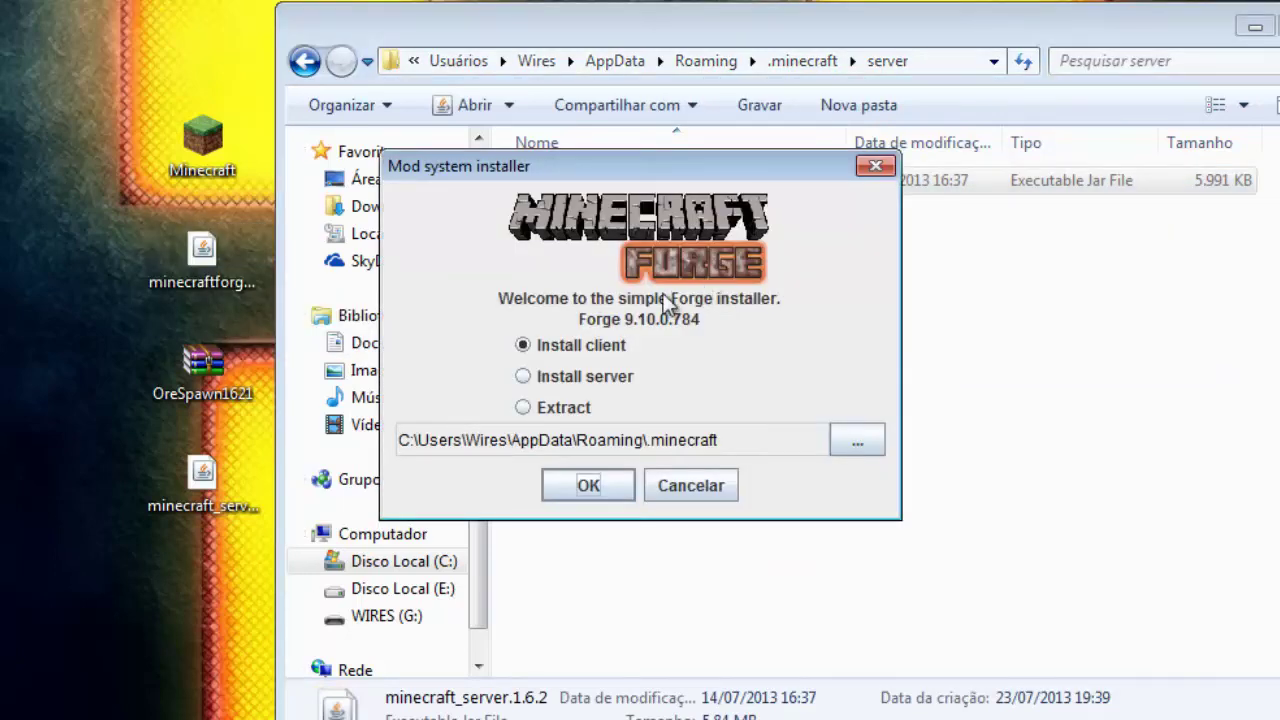
{"action": "left_click", "coordinate": [524, 376]}
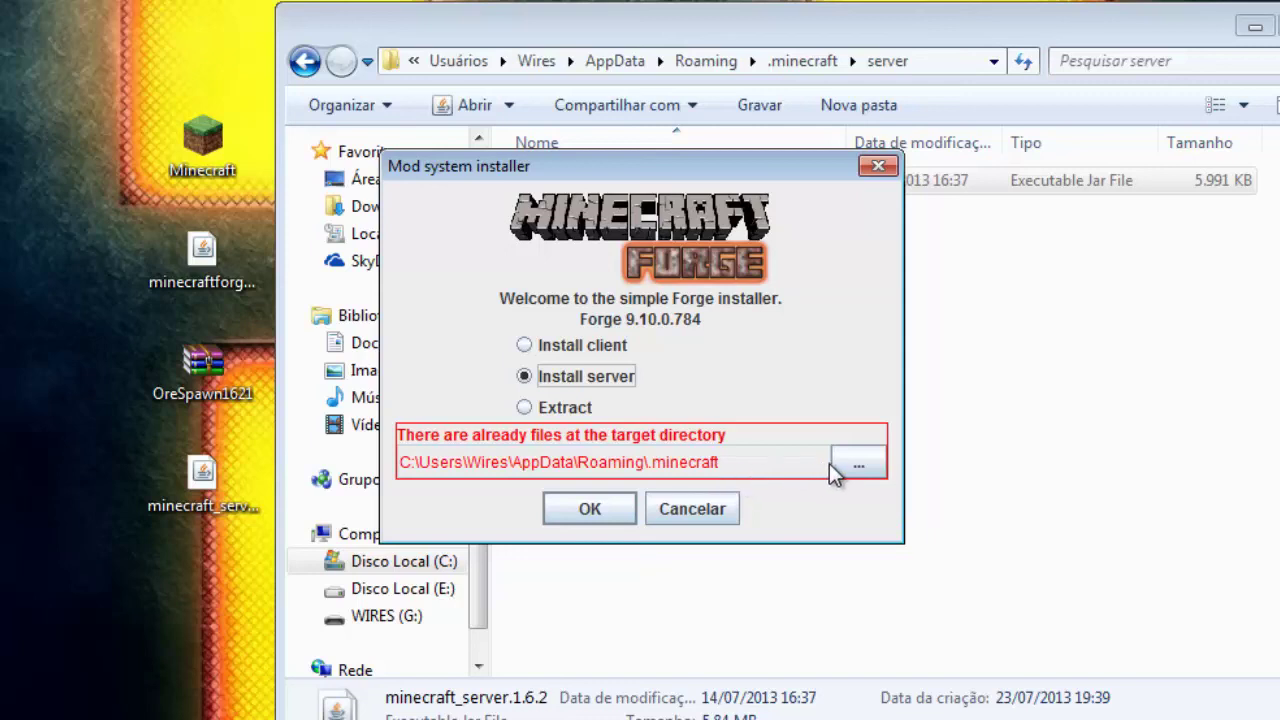
{"action": "left_click", "coordinate": [855, 465]}
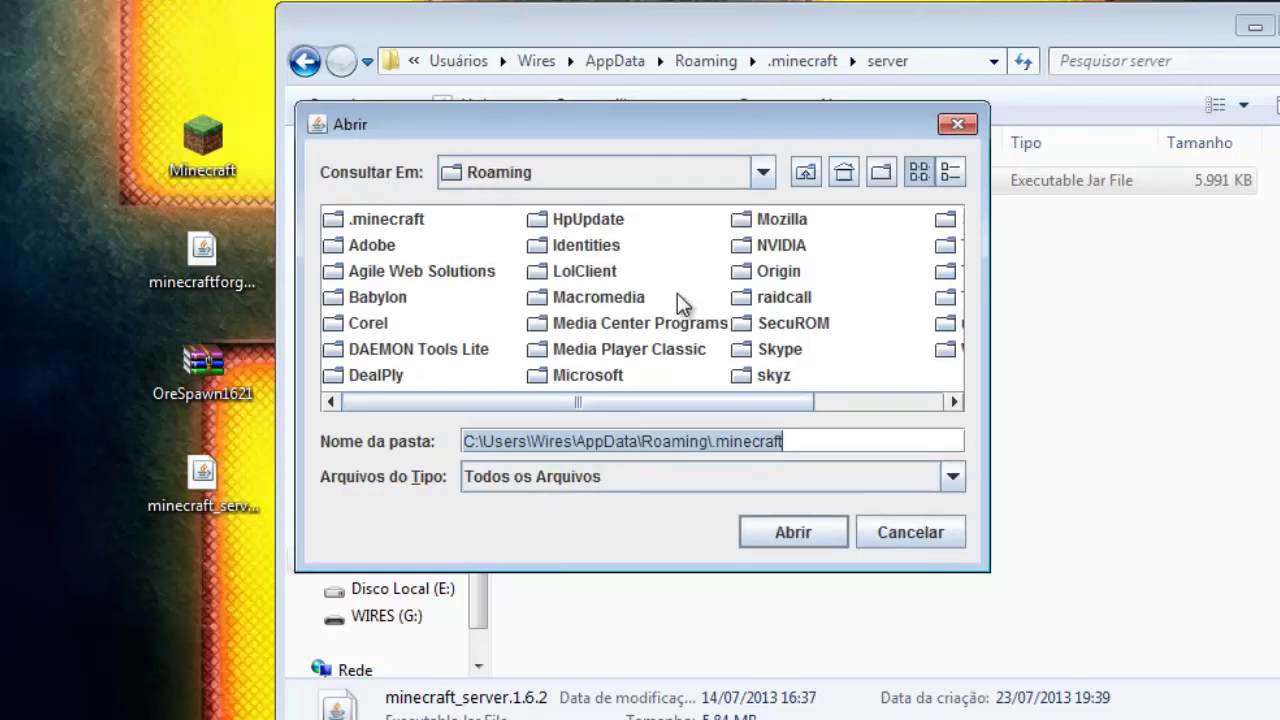
{"action": "left_click", "coordinate": [366, 222]}
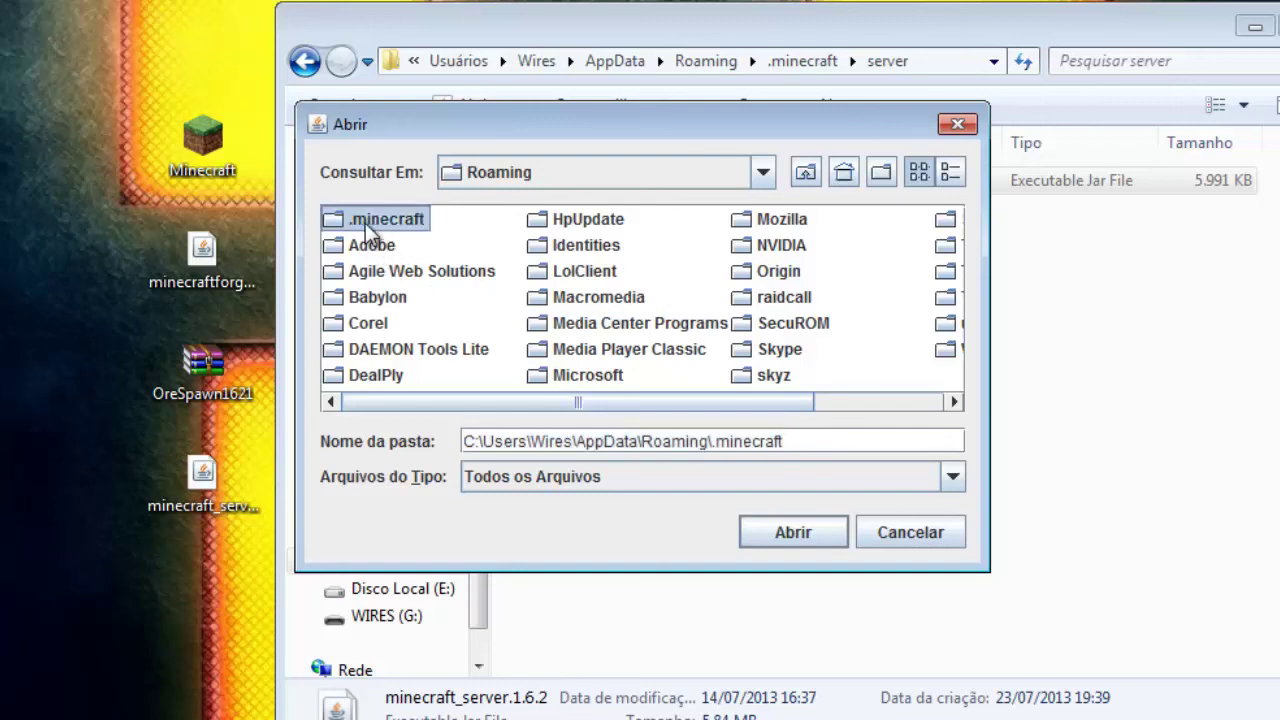
{"action": "left_click", "coordinate": [365, 223]}
{"action": "double_click", "coordinate": [332, 224]}
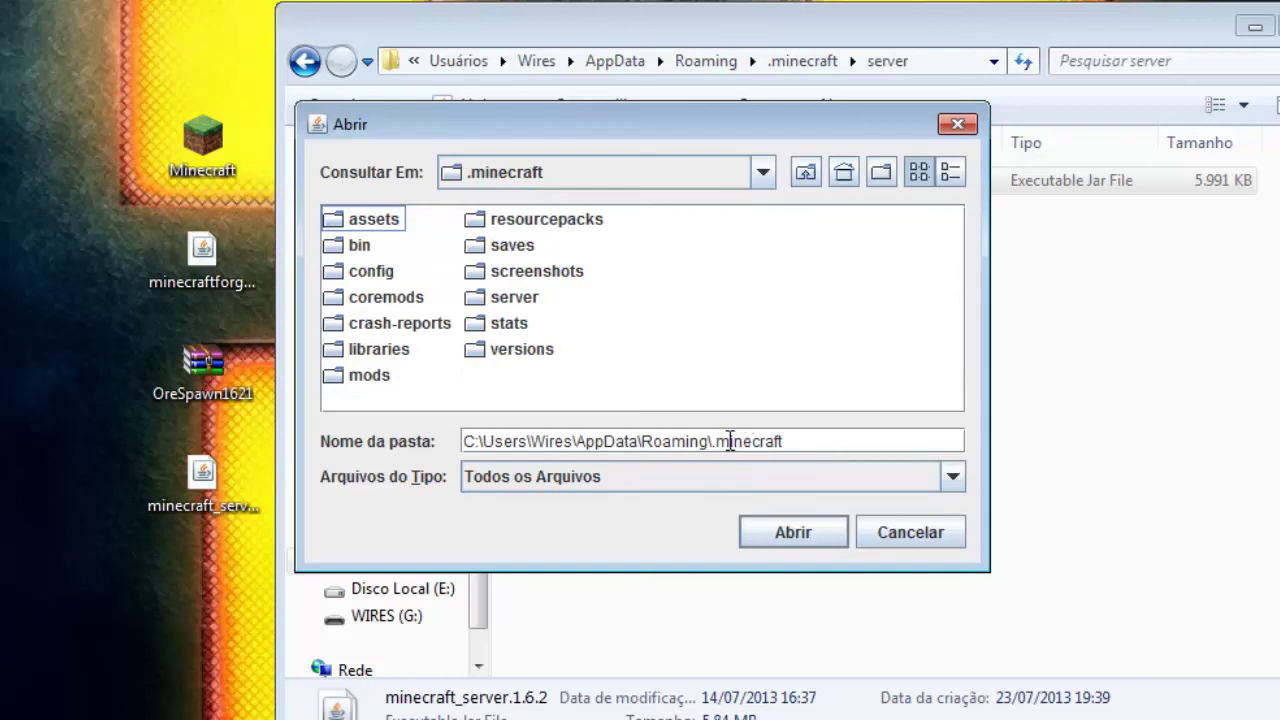
{"action": "left_click", "coordinate": [518, 300]}
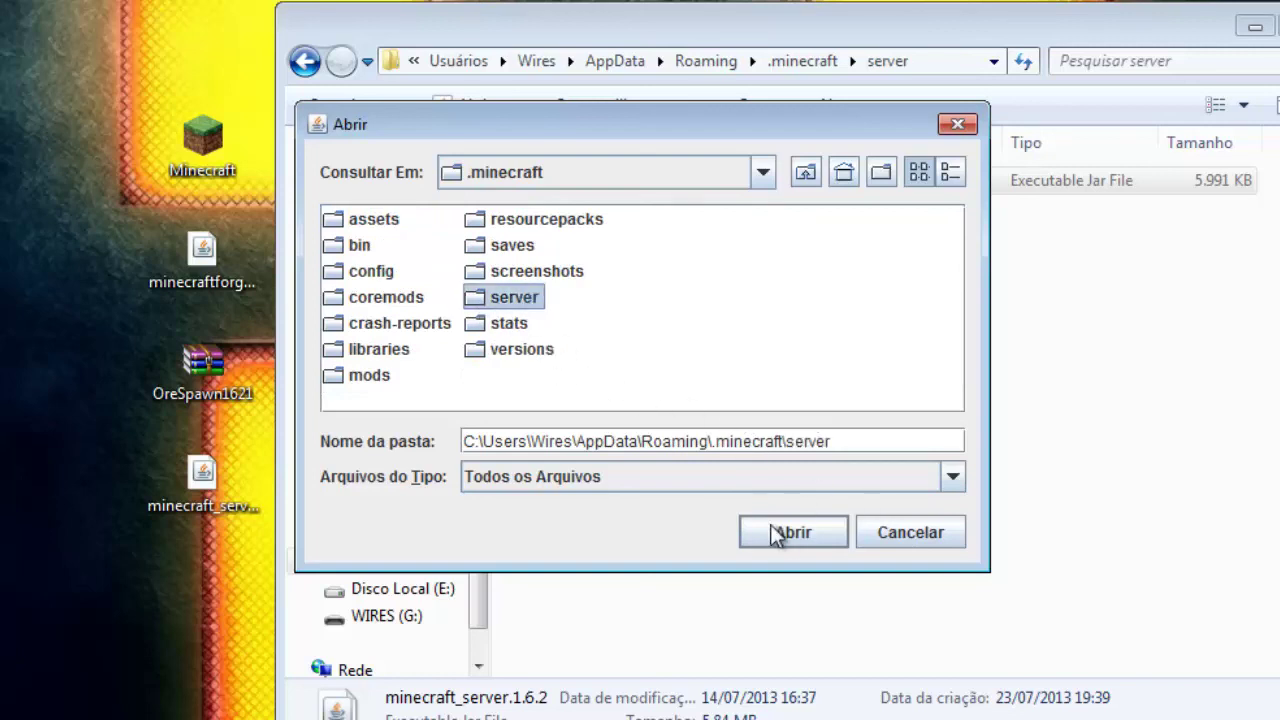
{"action": "left_click", "coordinate": [776, 536]}
Step: Install the Forge server and confirm the minecraftforge-universal jar and libraries appear in the server folder
{"action": "left_click", "coordinate": [589, 509]}
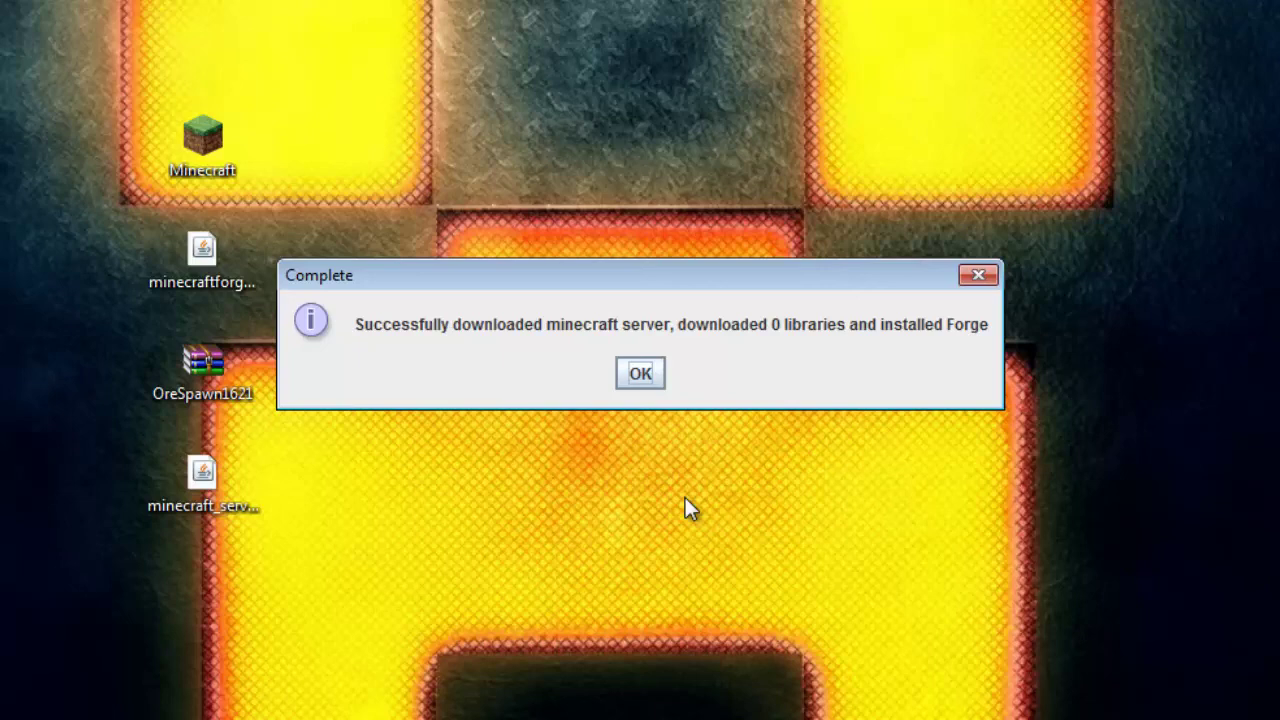
{"action": "left_click", "coordinate": [641, 374]}
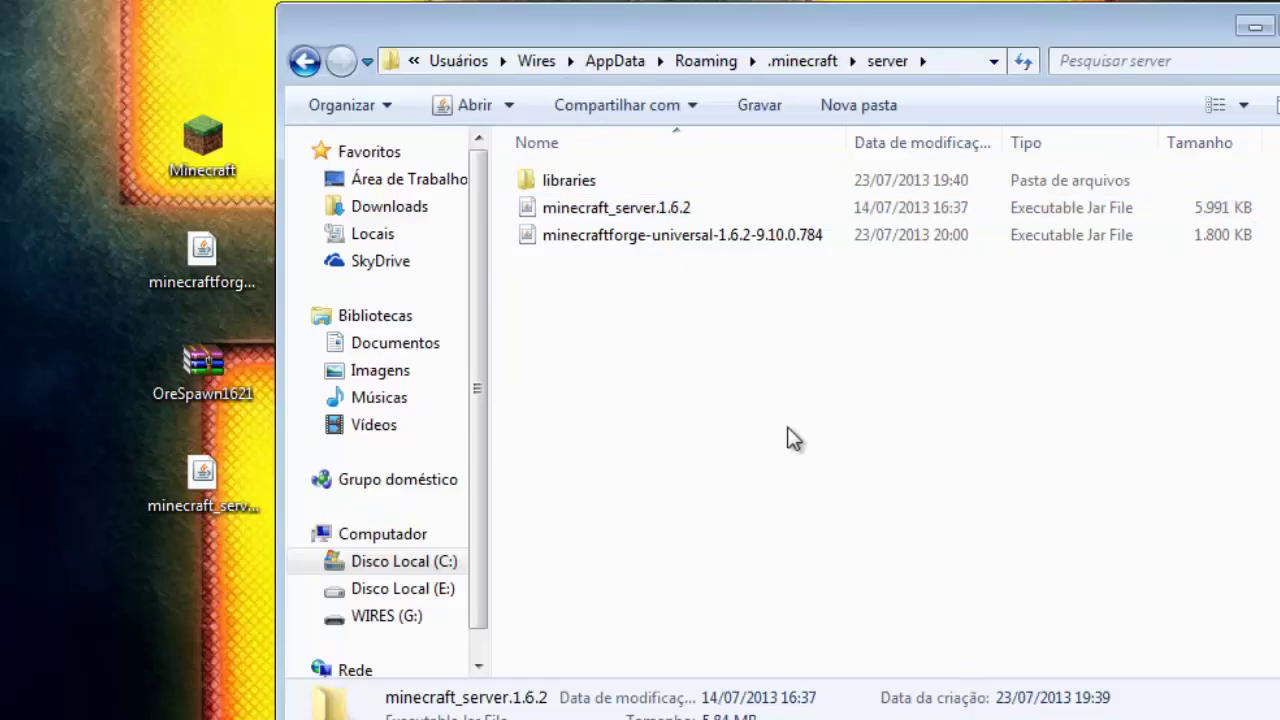
{"action": "left_click", "coordinate": [789, 437]}
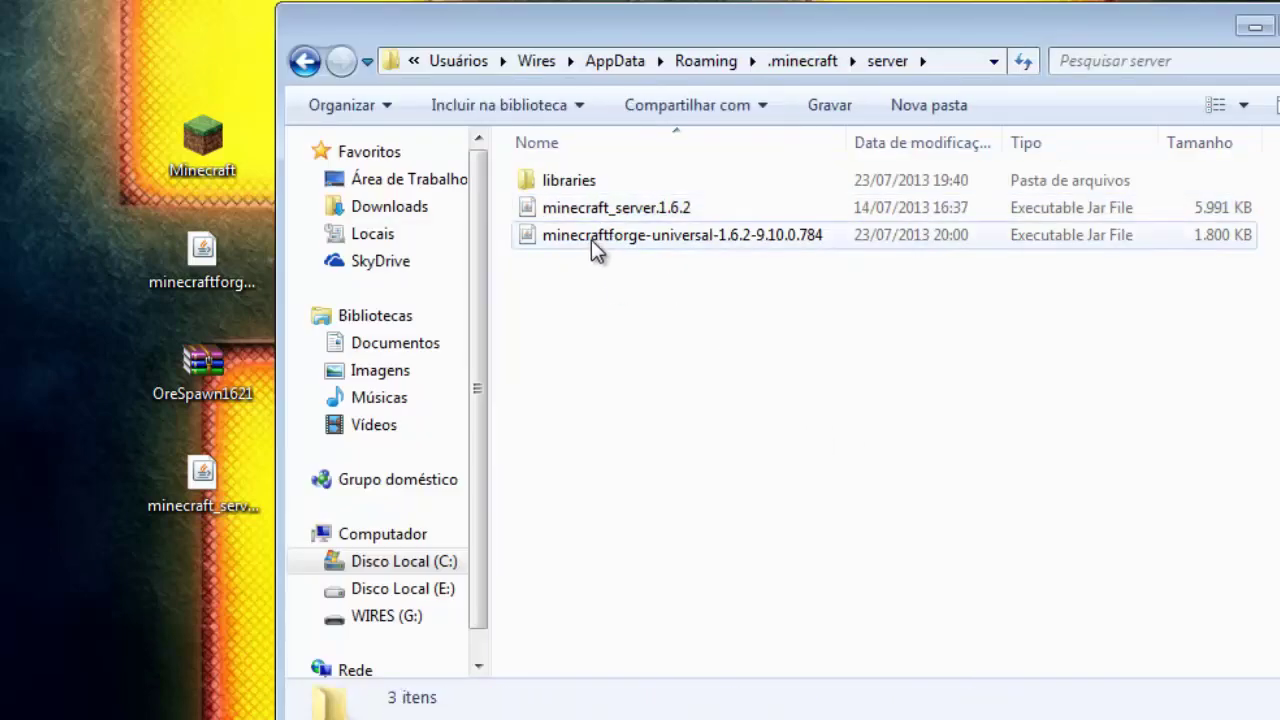
{"action": "left_click", "coordinate": [593, 241]}
{"action": "left_click", "coordinate": [570, 178]}
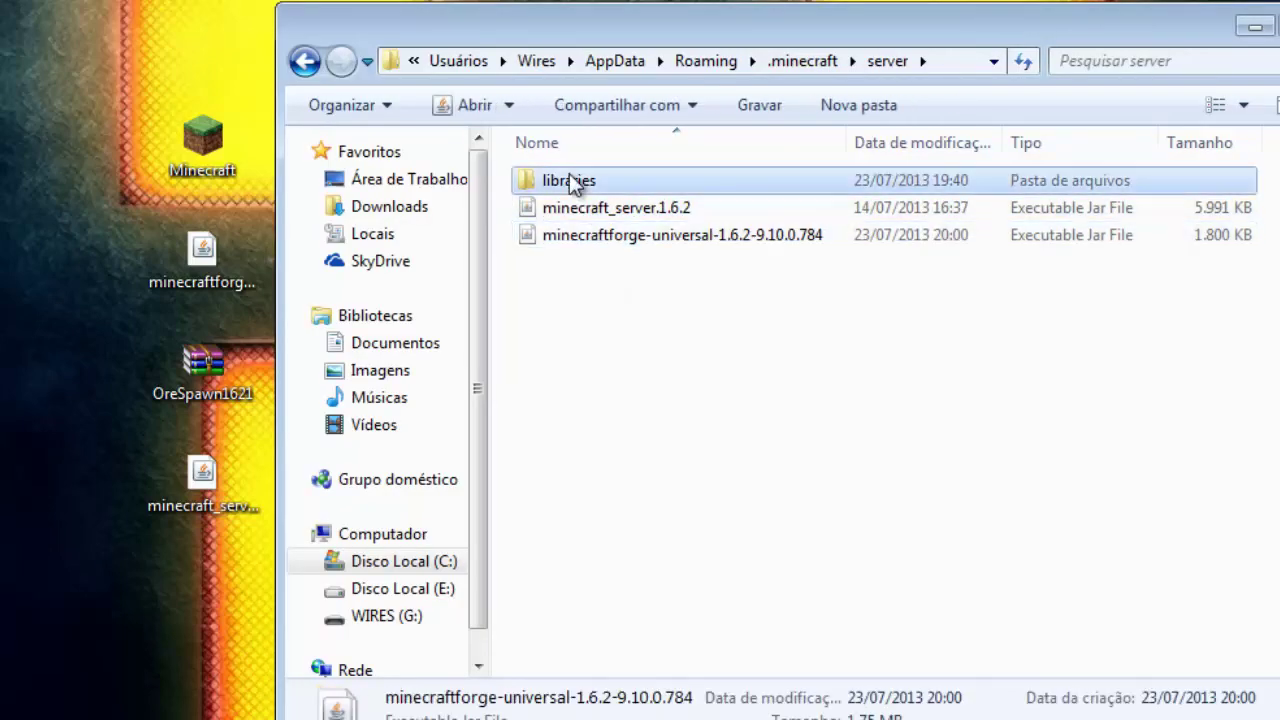
{"action": "left_click", "coordinate": [686, 238]}
Step: Run the Forge universal server, copy the Hamachi IP, and shut the server down after Done
{"action": "double_click", "coordinate": [680, 241]}
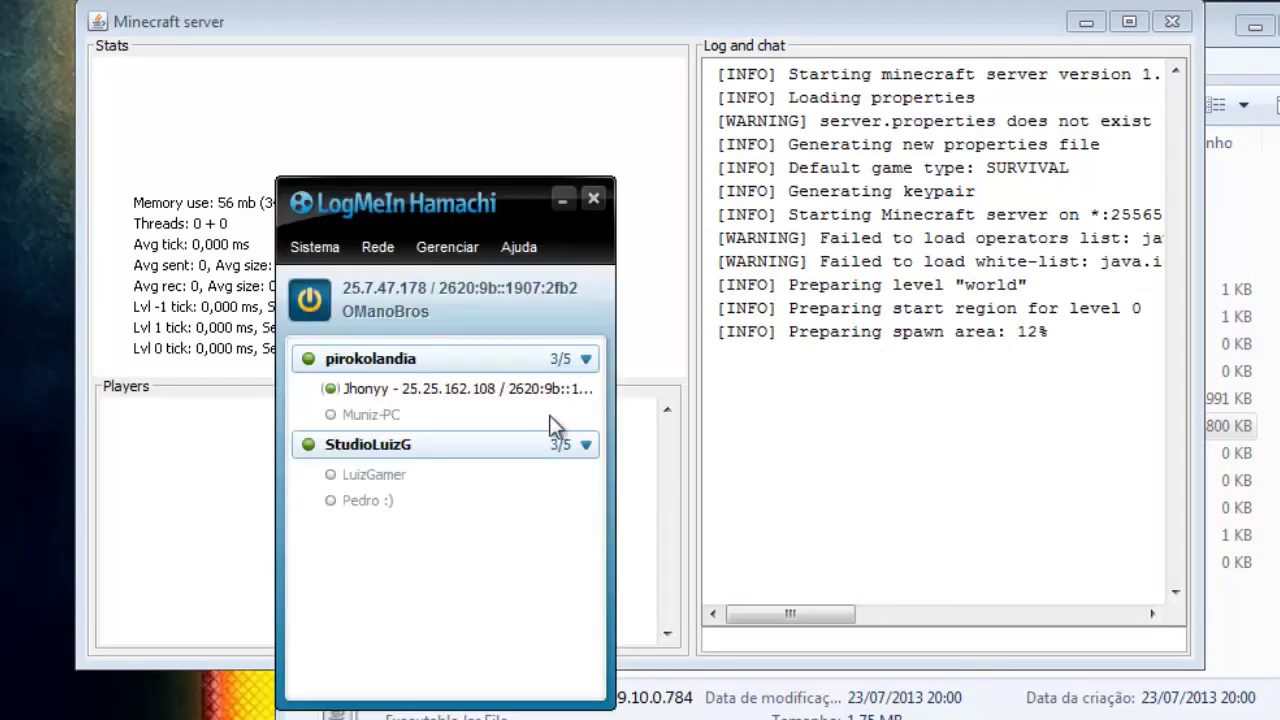
{"action": "right_click", "coordinate": [429, 292]}
{"action": "left_click", "coordinate": [466, 304]}
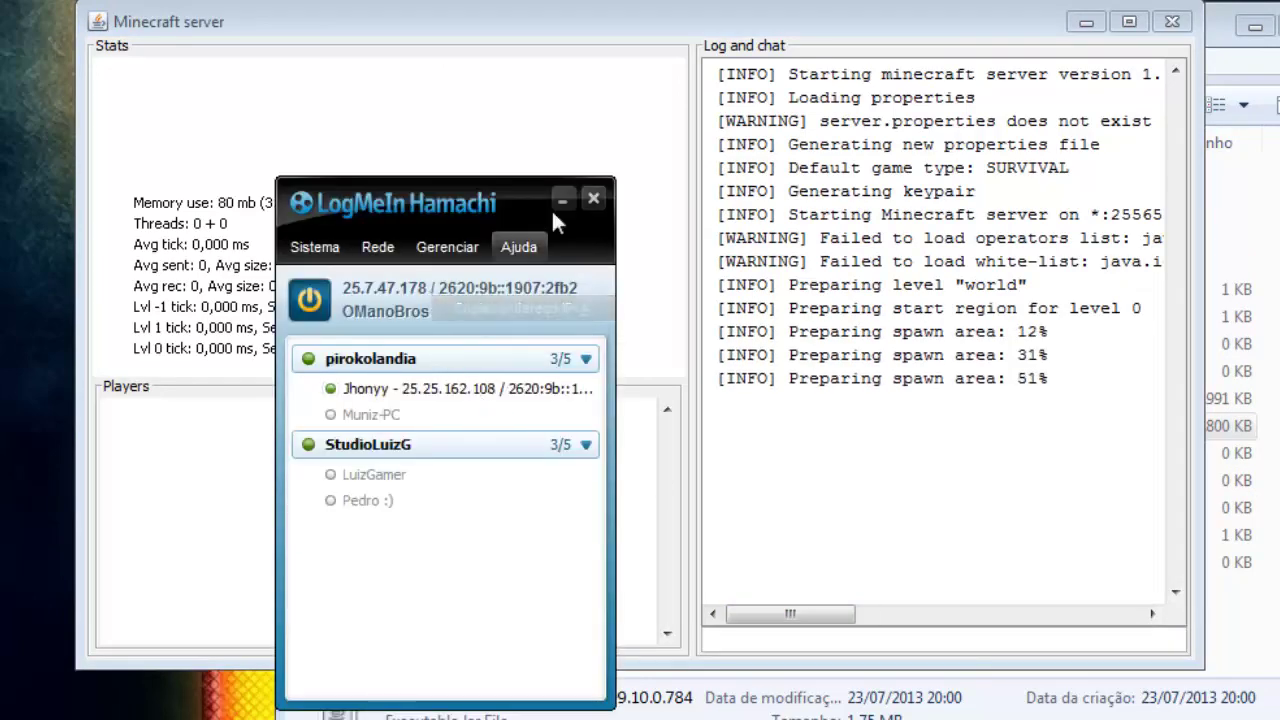
{"action": "left_click", "coordinate": [588, 196]}
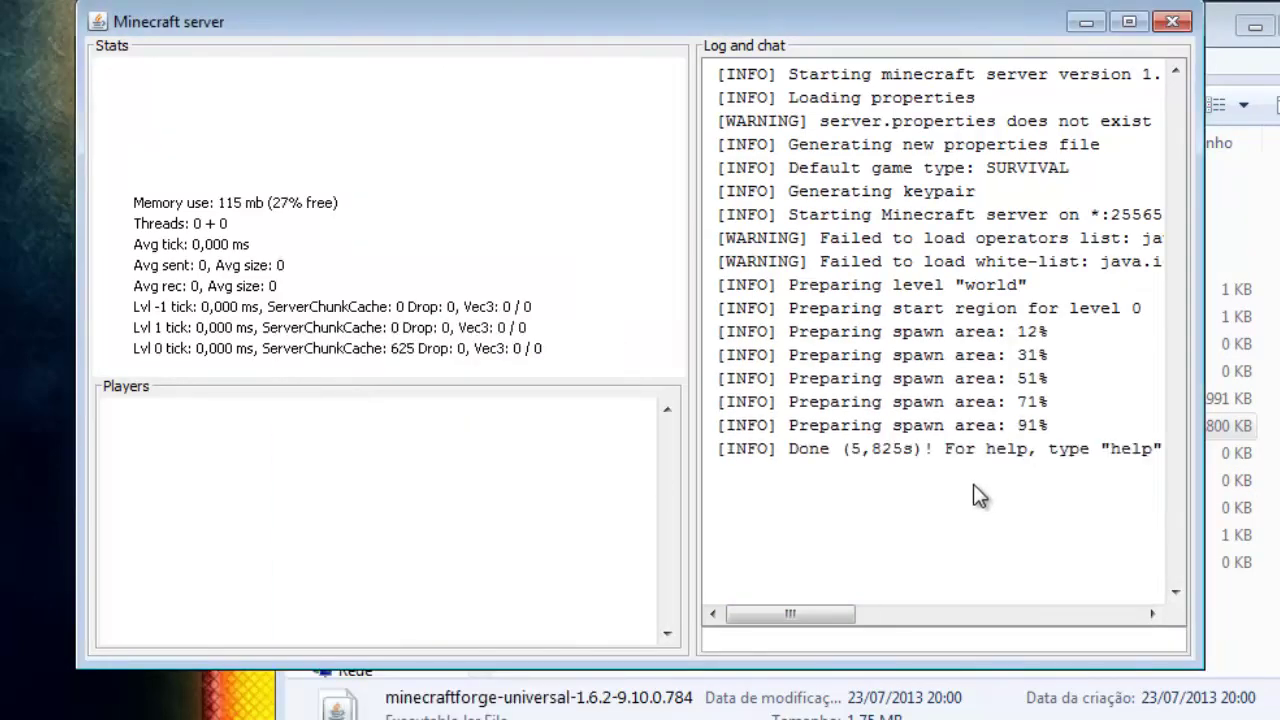
{"action": "left_click_drag", "start_coordinate": [800, 452], "coordinate": [985, 455]}
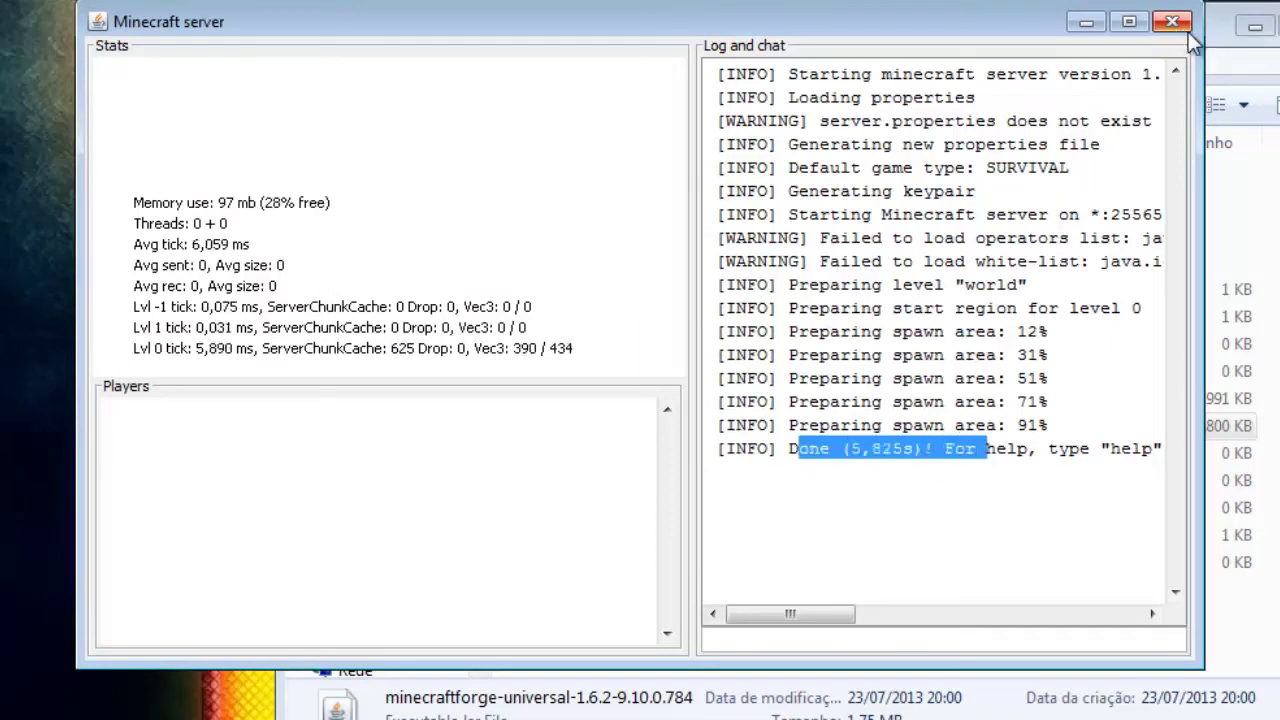
{"action": "left_click", "coordinate": [1235, 40]}
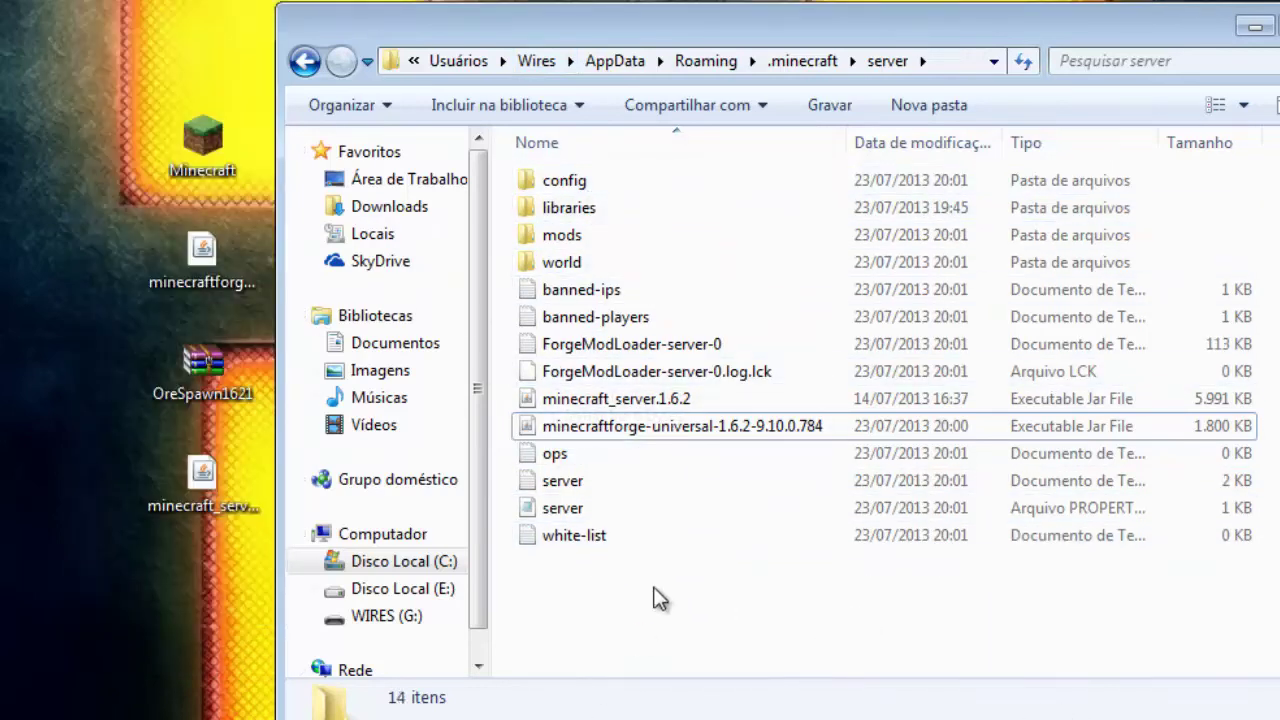
Step: Open the generated server.properties file in Notepad
{"action": "left_click", "coordinate": [565, 482]}
{"action": "left_click", "coordinate": [580, 508]}
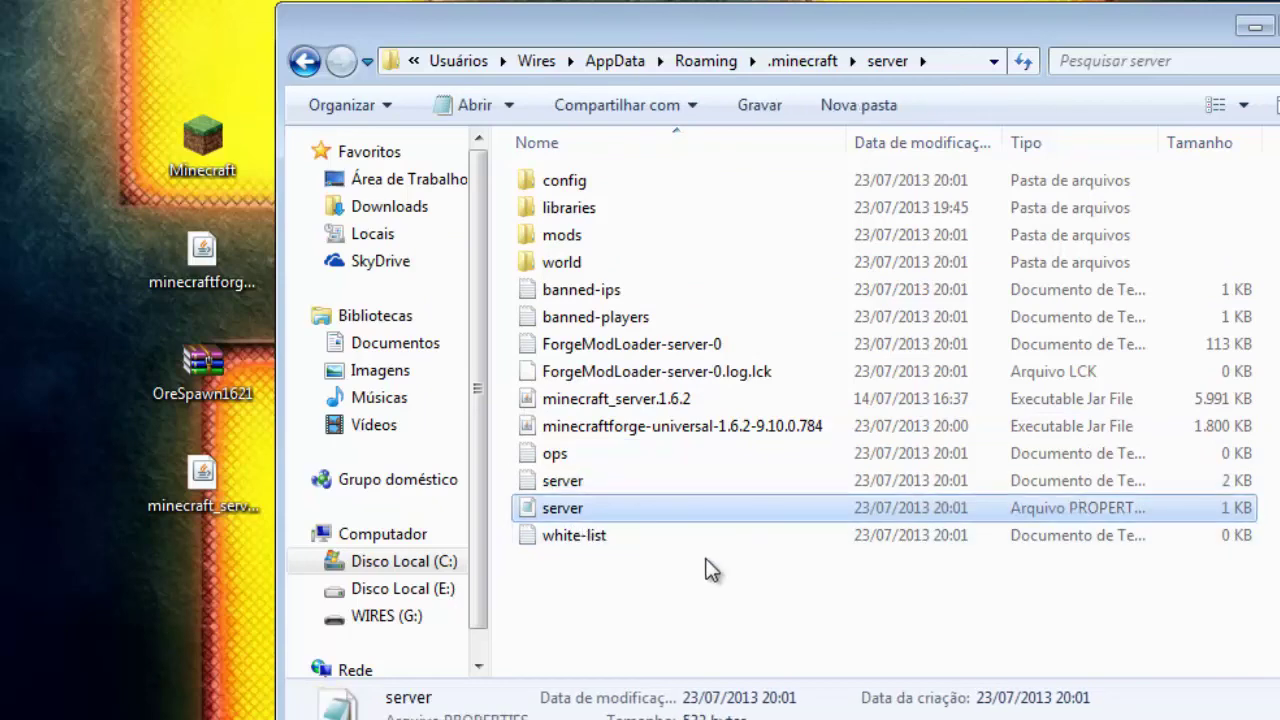
{"action": "double_click", "coordinate": [571, 510]}
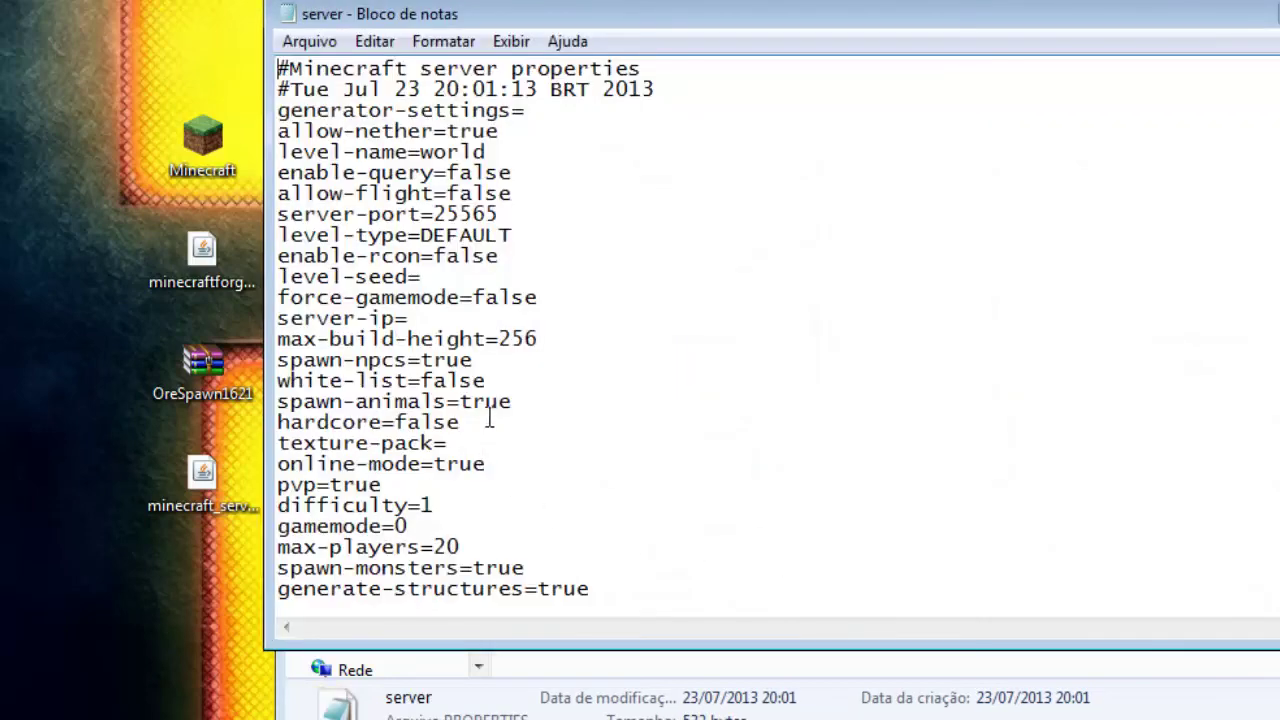
Step: Set server-ip to 25.7.47.178, online-mode to false and gamemode to 1, then save server.properties
{"action": "double_click", "coordinate": [418, 317]}
{"action": "left_click", "coordinate": [418, 317]}
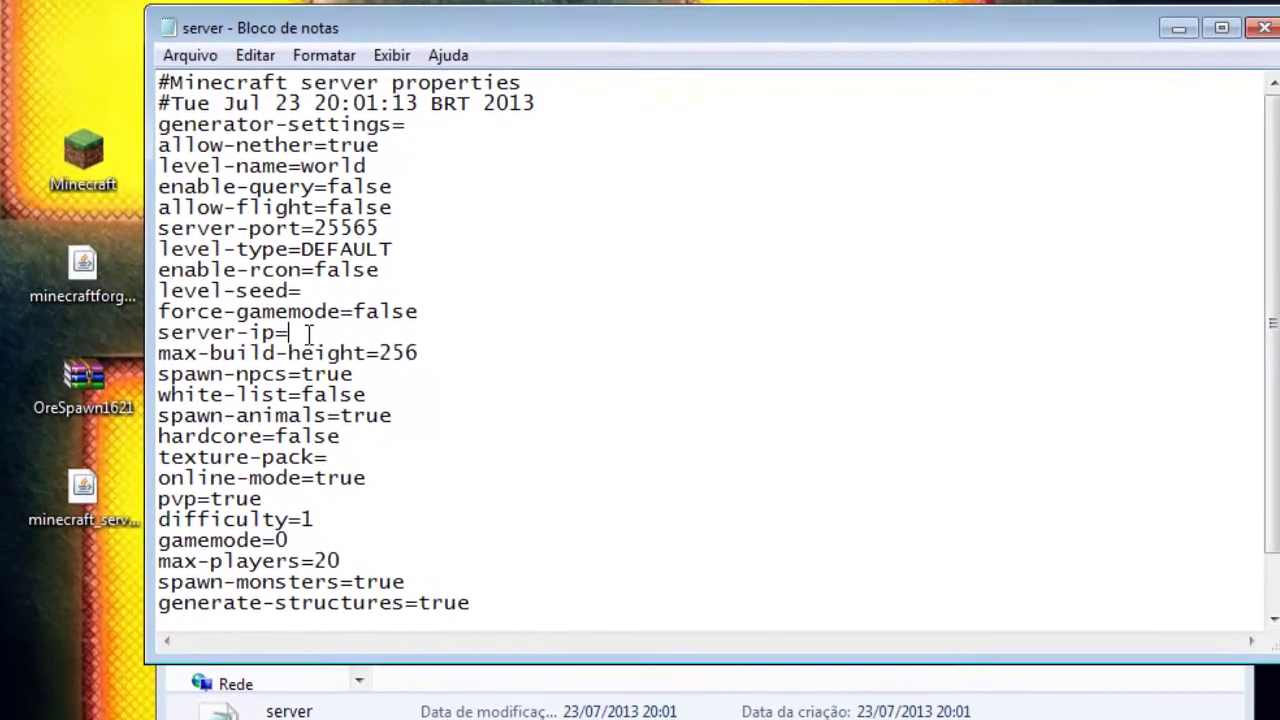
{"action": "type", "text": "25.7.47.178"}
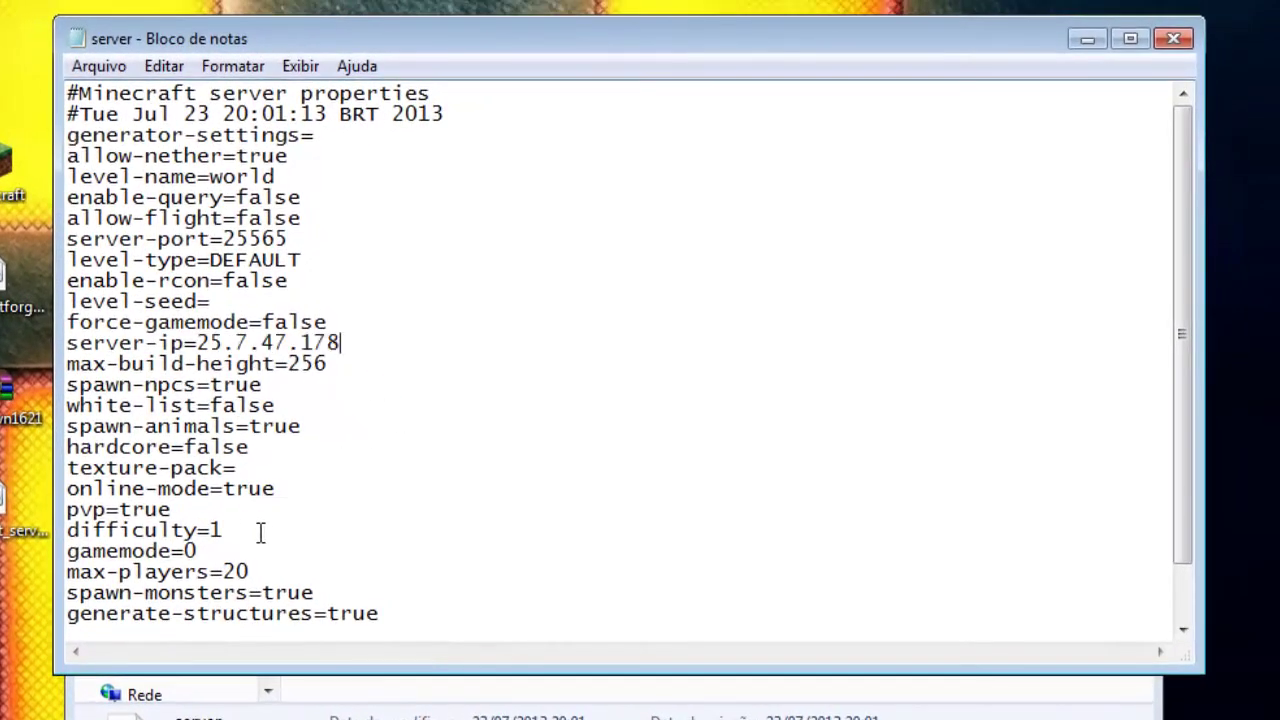
{"action": "left_click_drag", "start_coordinate": [284, 500], "coordinate": [240, 484]}
{"action": "type", "text": "fals"}
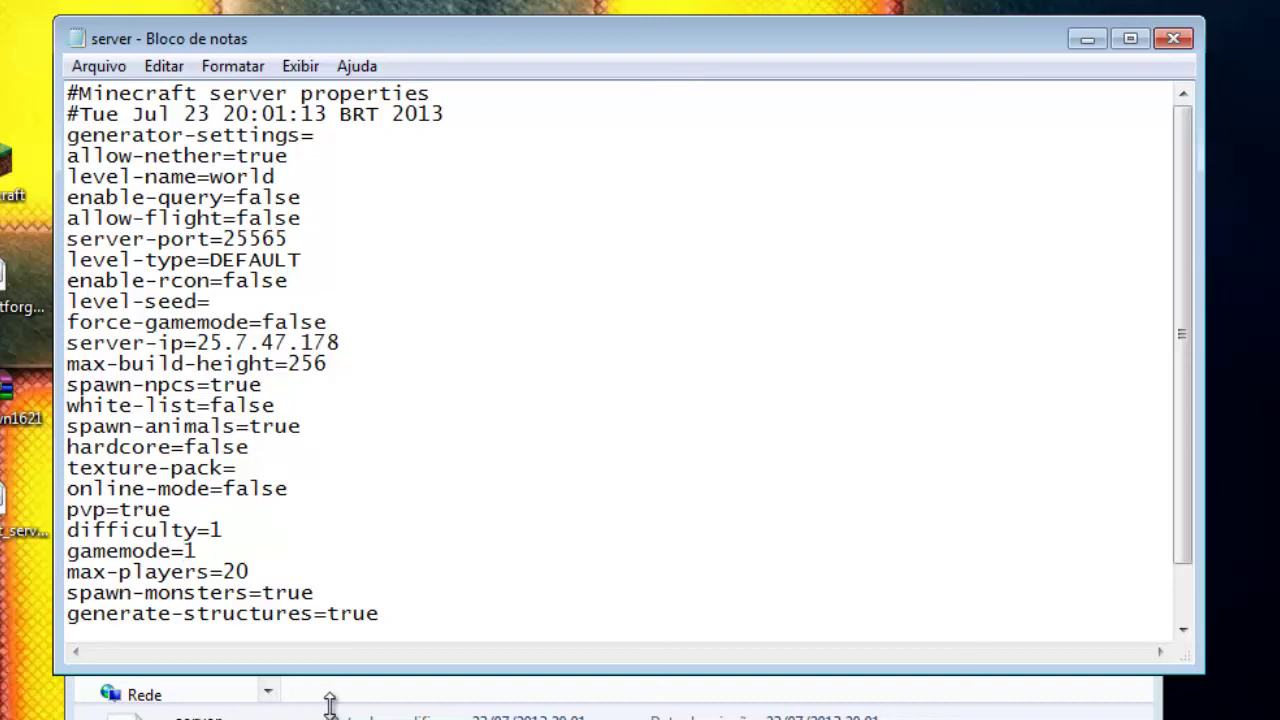
{"action": "left_click", "coordinate": [1173, 38]}
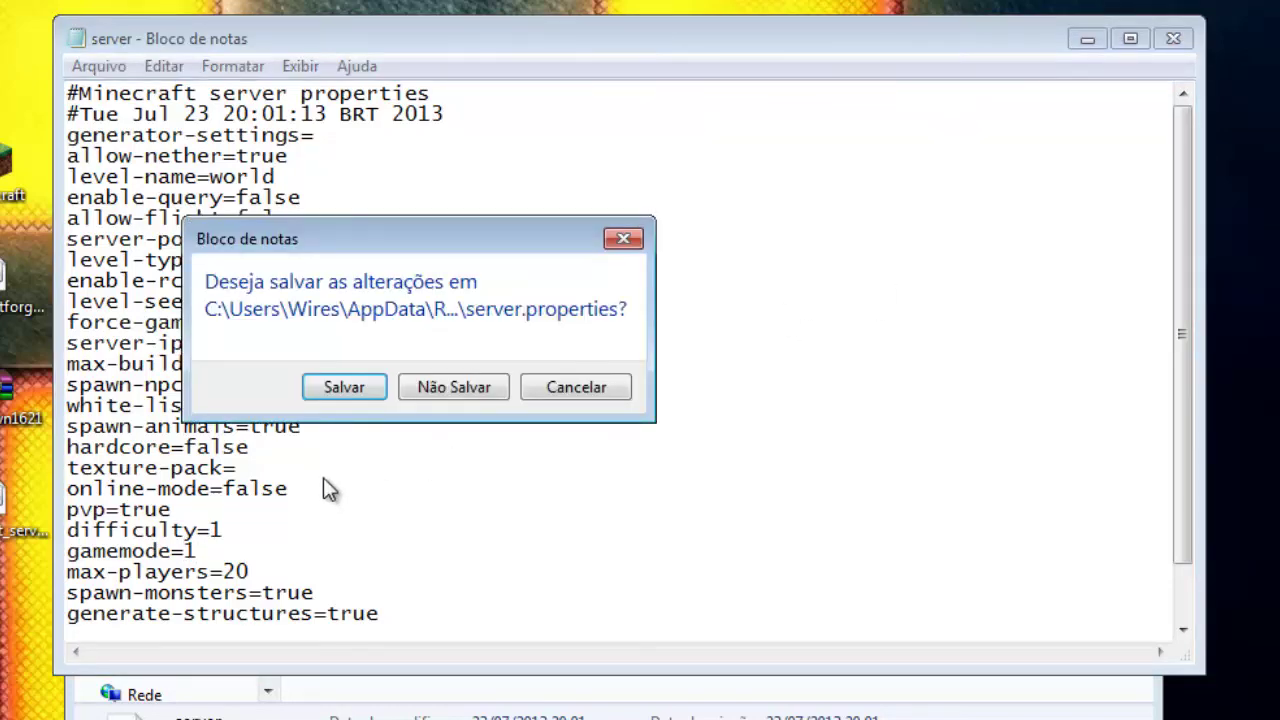
{"action": "left_click", "coordinate": [344, 389]}
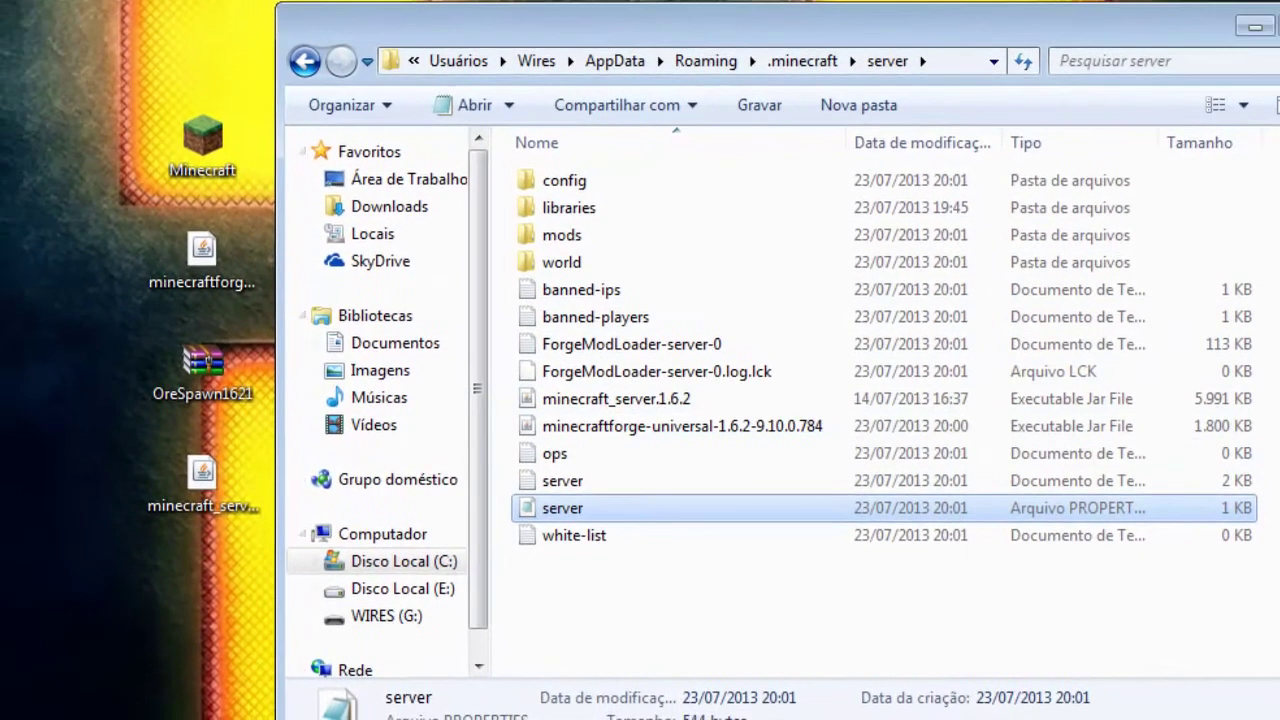
Step: Put the OreSpawn1621 archive into the server's mods folder and return to the server folder
{"action": "double_click", "coordinate": [561, 234]}
{"action": "left_click_drag", "start_coordinate": [226, 374], "coordinate": [690, 350]}
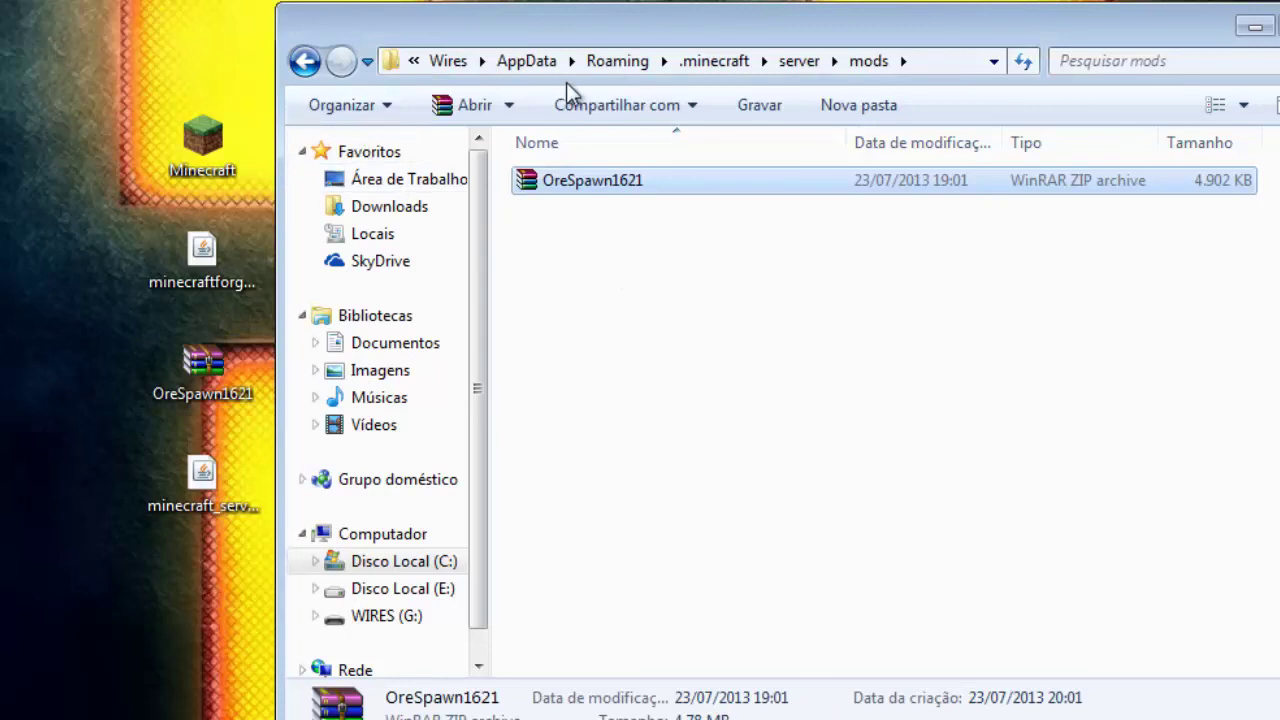
{"action": "left_click", "coordinate": [319, 67]}
{"action": "left_click", "coordinate": [634, 427]}
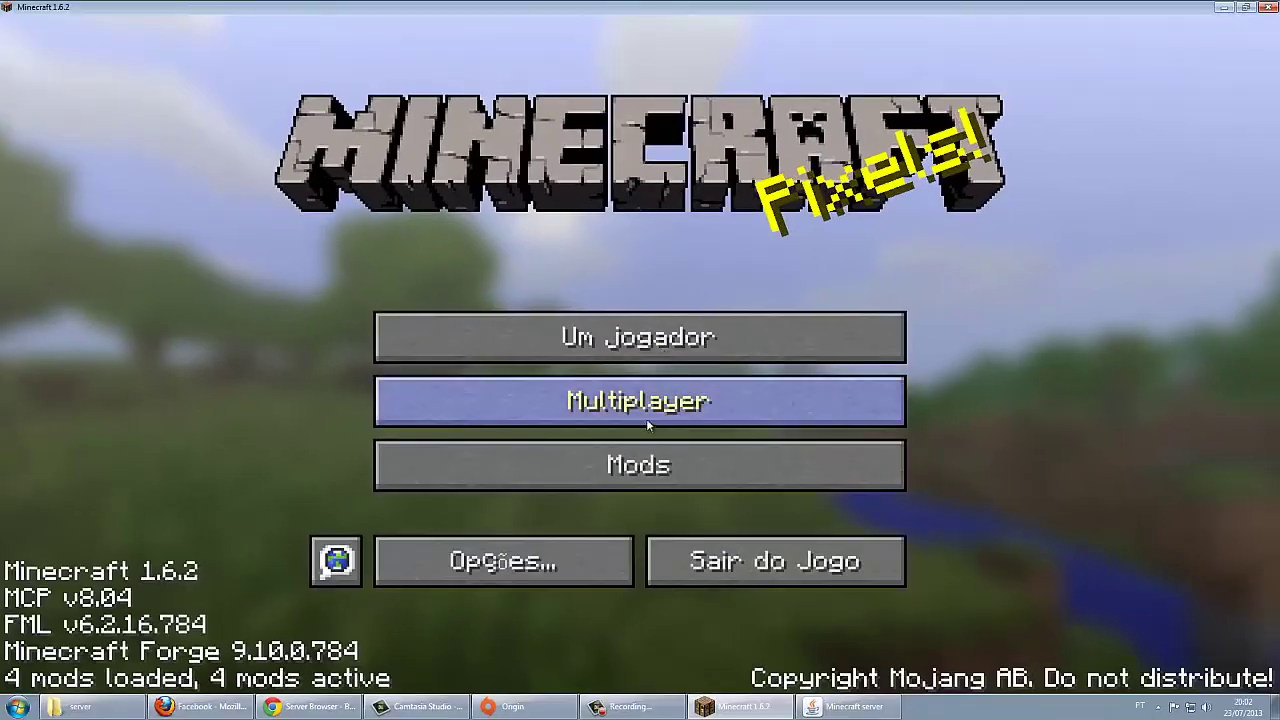
Step: Join 25.7.47.178 through Multiplayer's Conexão Direta option
{"action": "left_click", "coordinate": [646, 418]}
{"action": "left_click", "coordinate": [640, 580]}
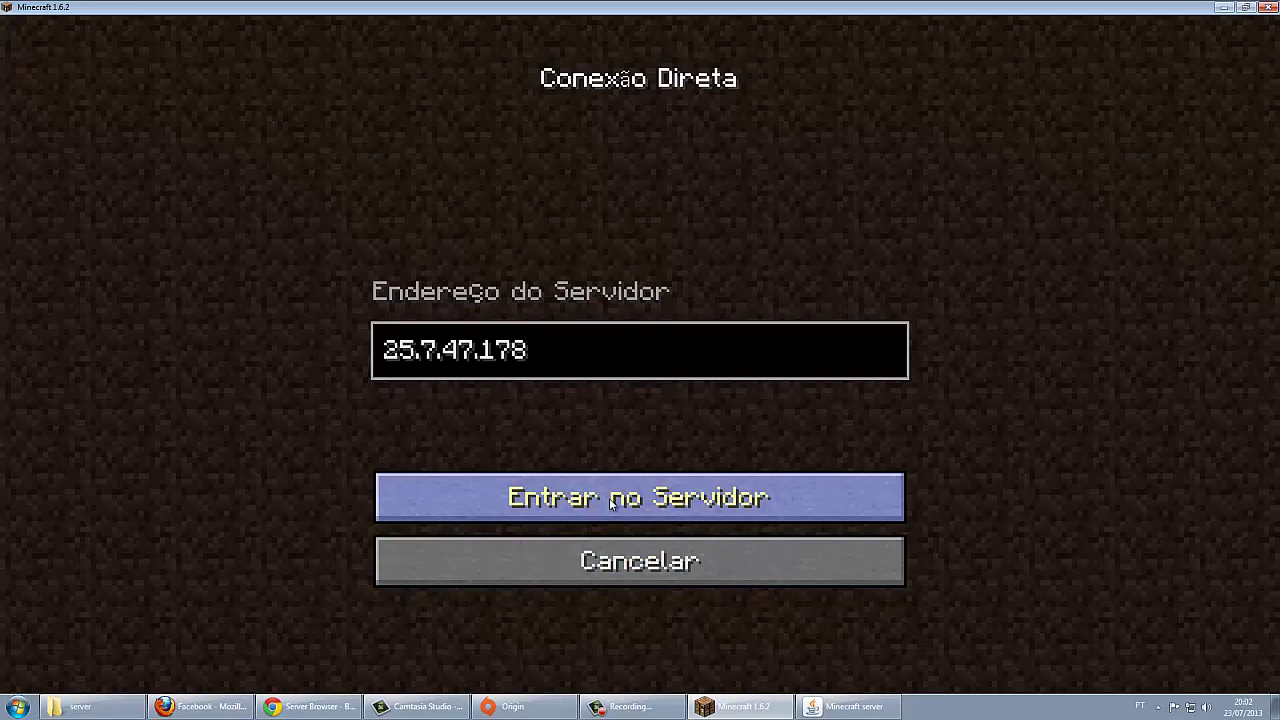
{"action": "left_click", "coordinate": [660, 502]}
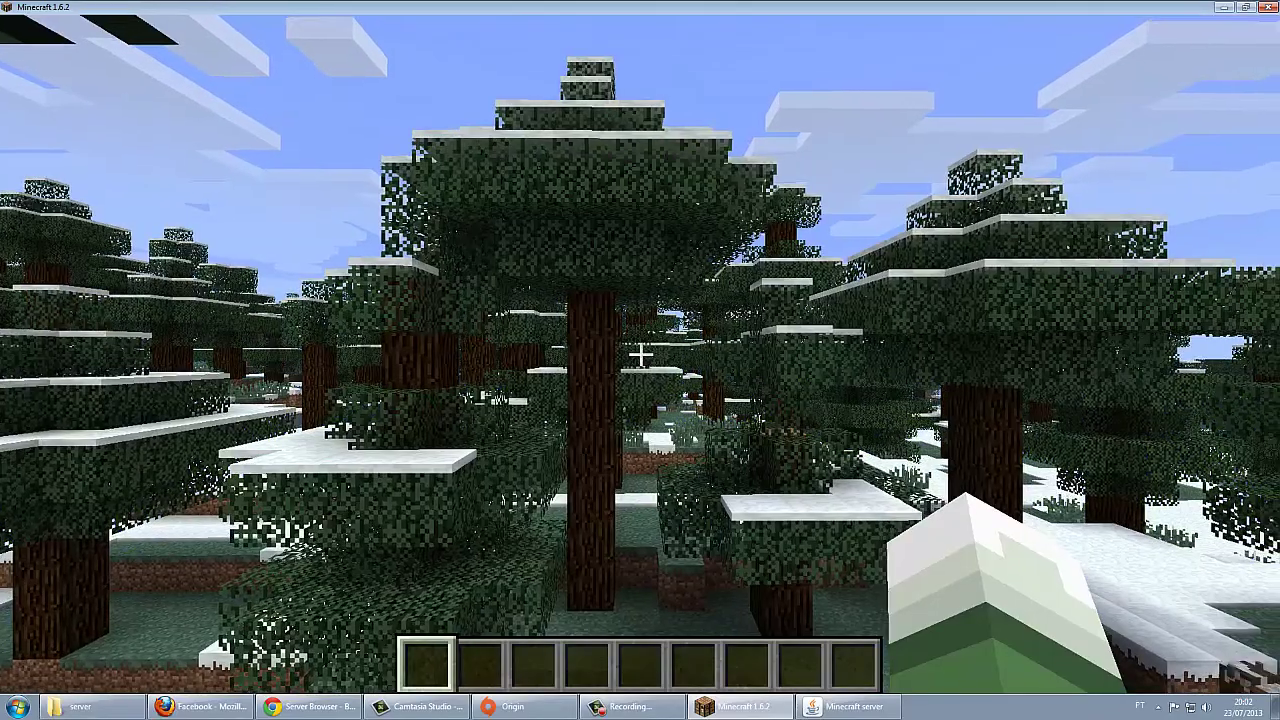
Step: Check the connected players, then fly over the frozen lake and grassland toward the ravine
{"action": "key", "text": "Tab"}
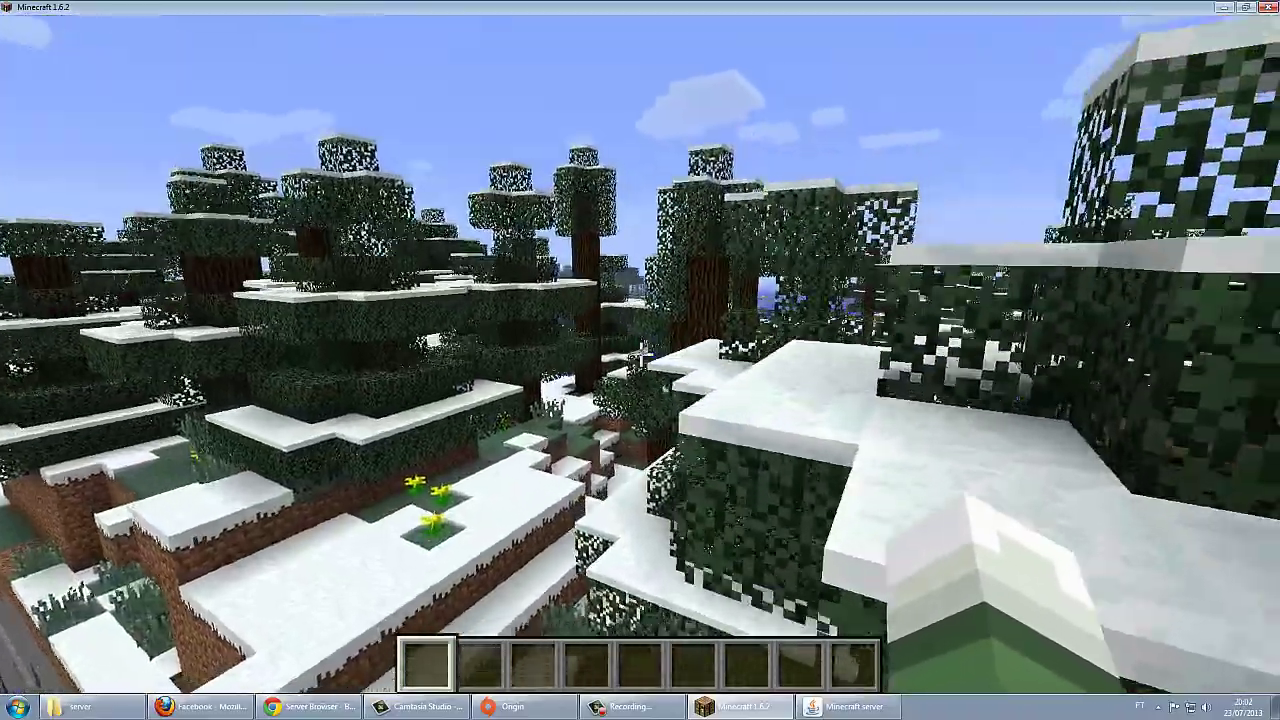
{"action": "key", "text": "w"}
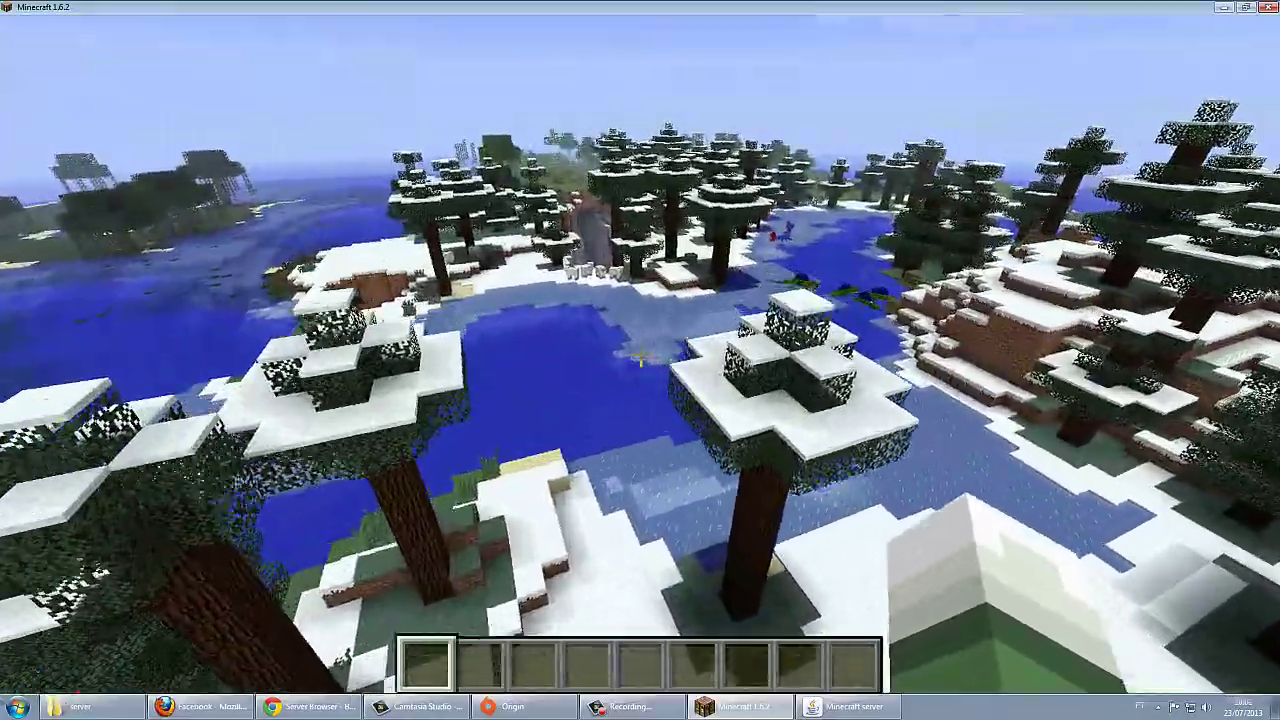
{"action": "key", "text": "w"}
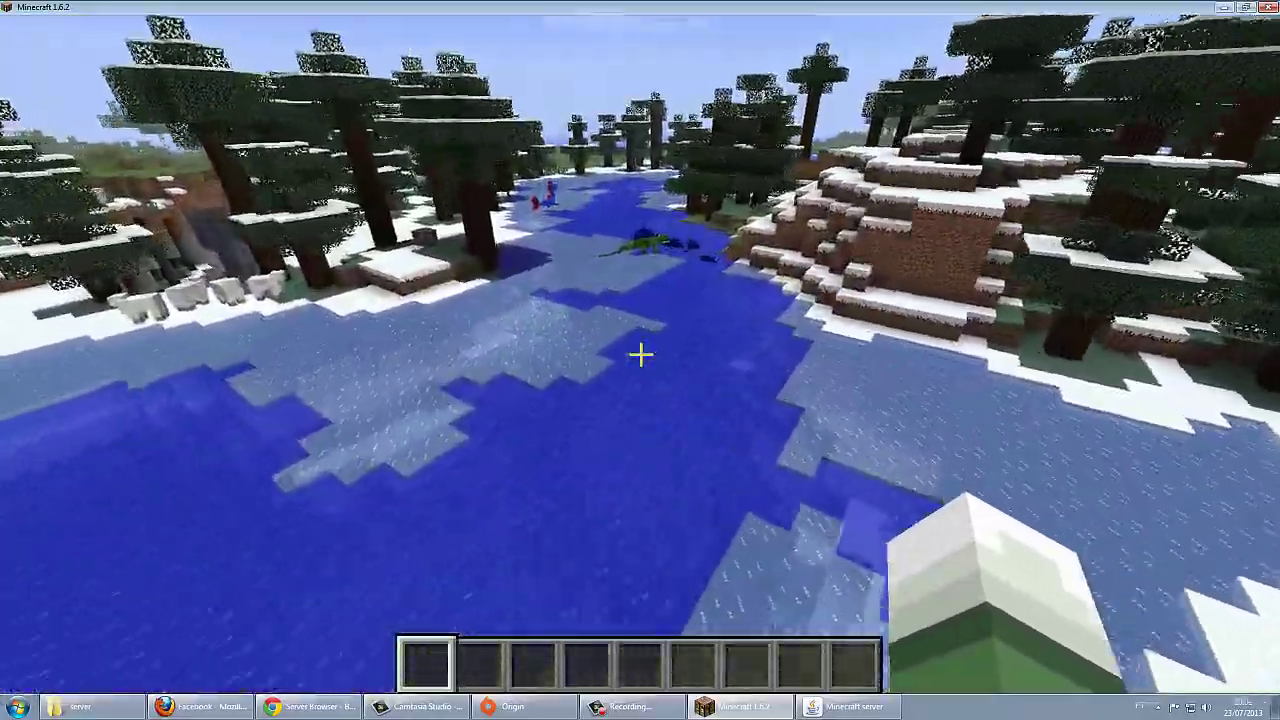
{"action": "key", "text": "w"}
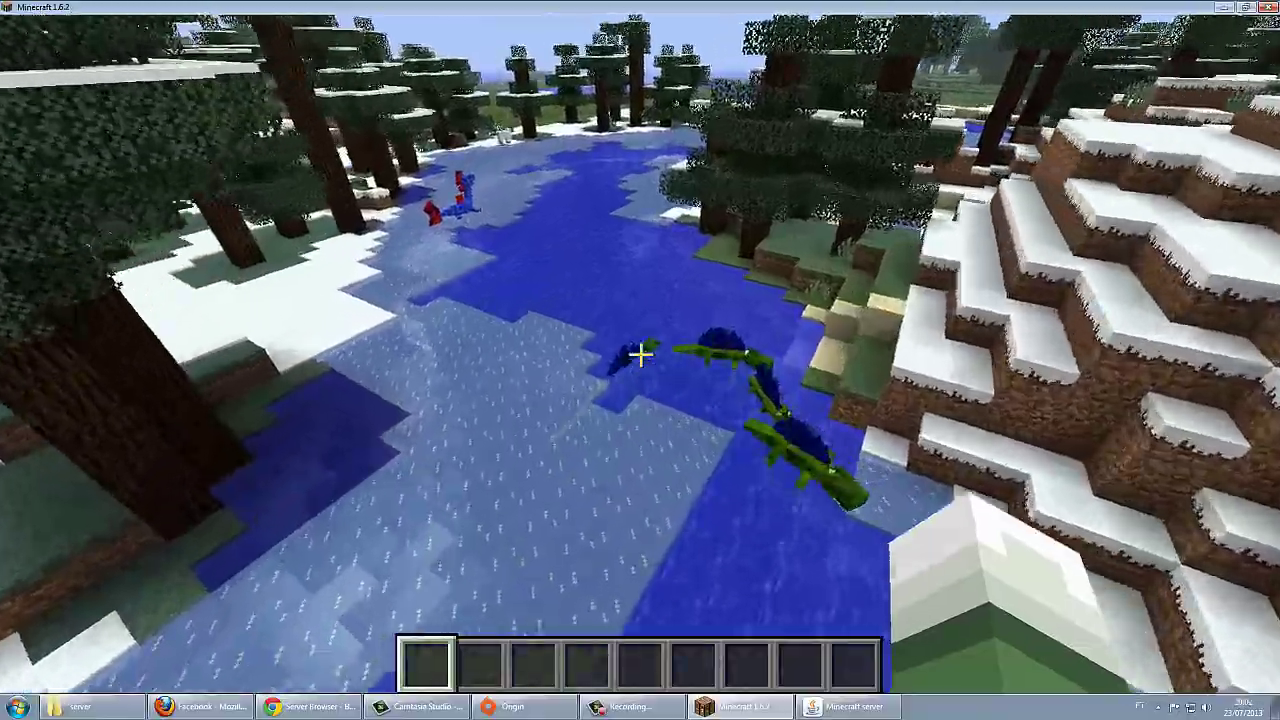
{"action": "key", "text": "w"}
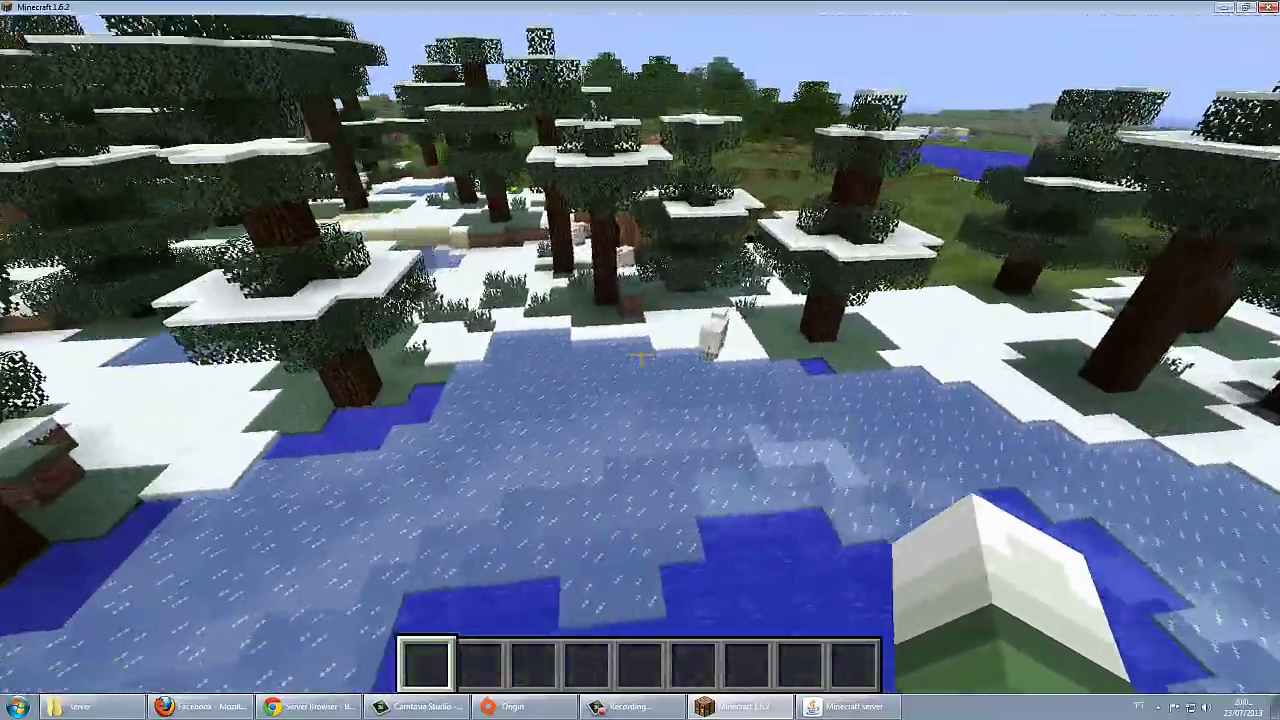
{"action": "key", "text": "w"}
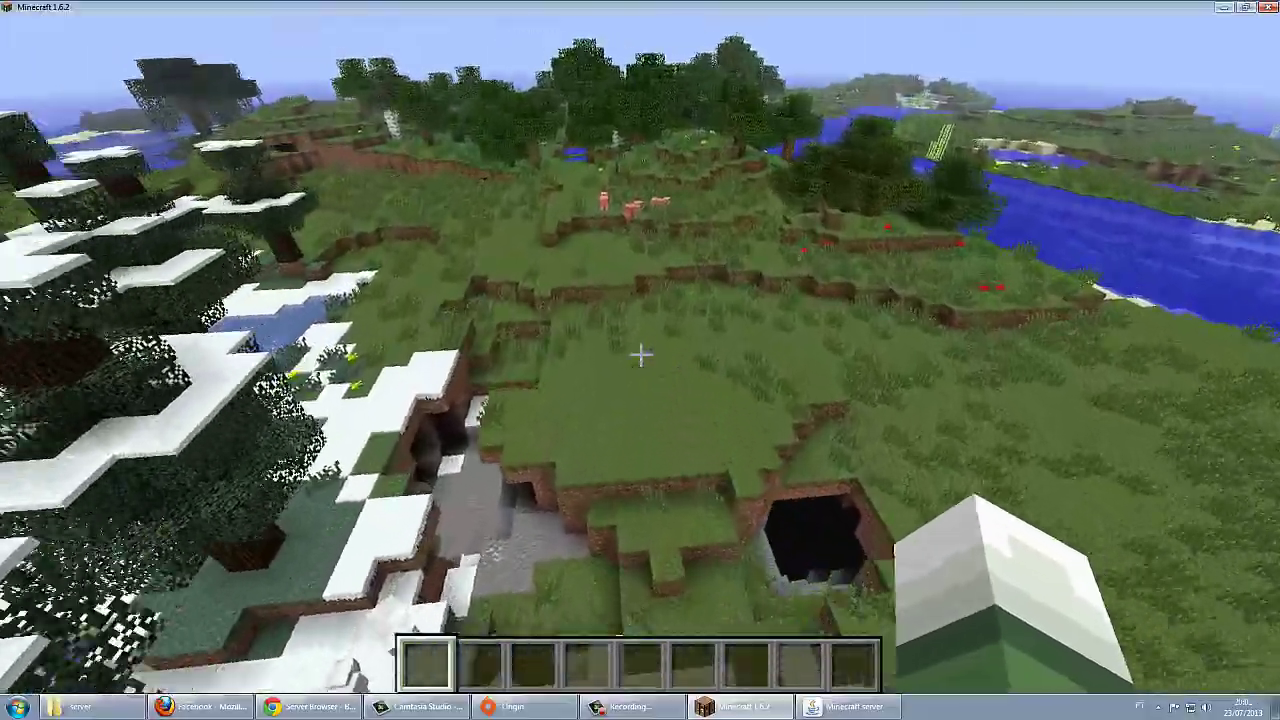
{"action": "key", "text": "w"}
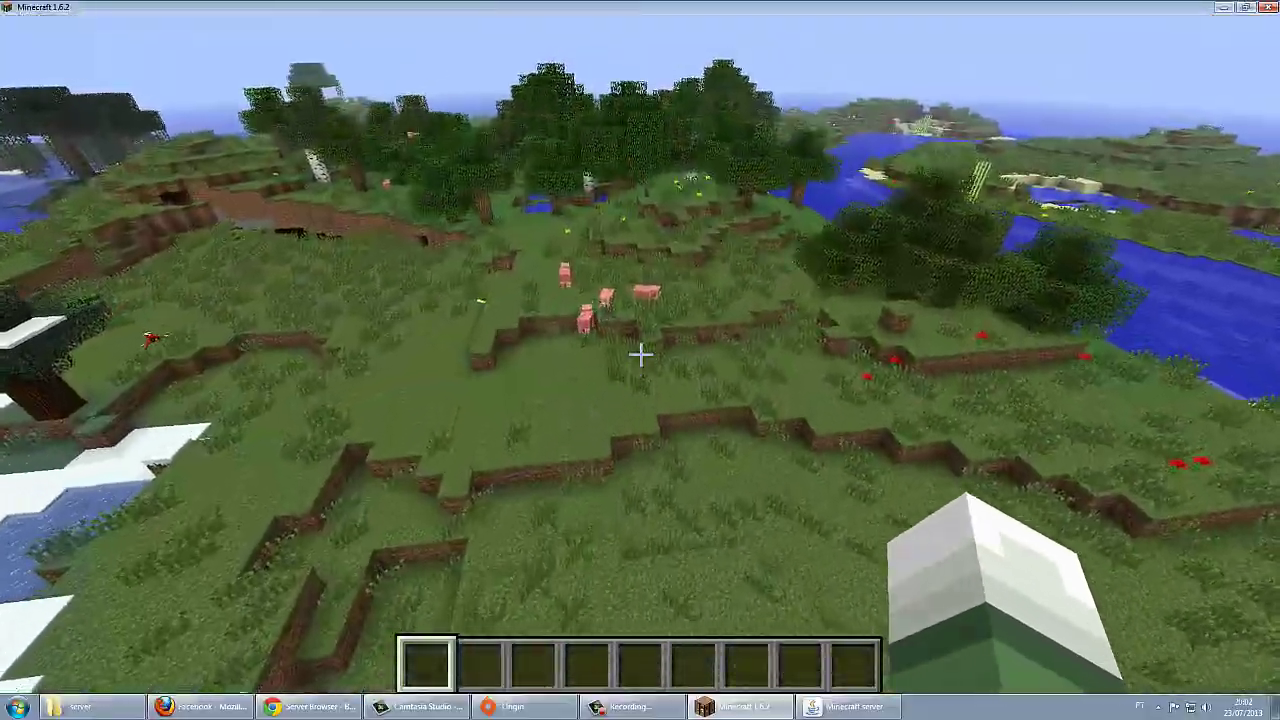
{"action": "key", "text": "w"}
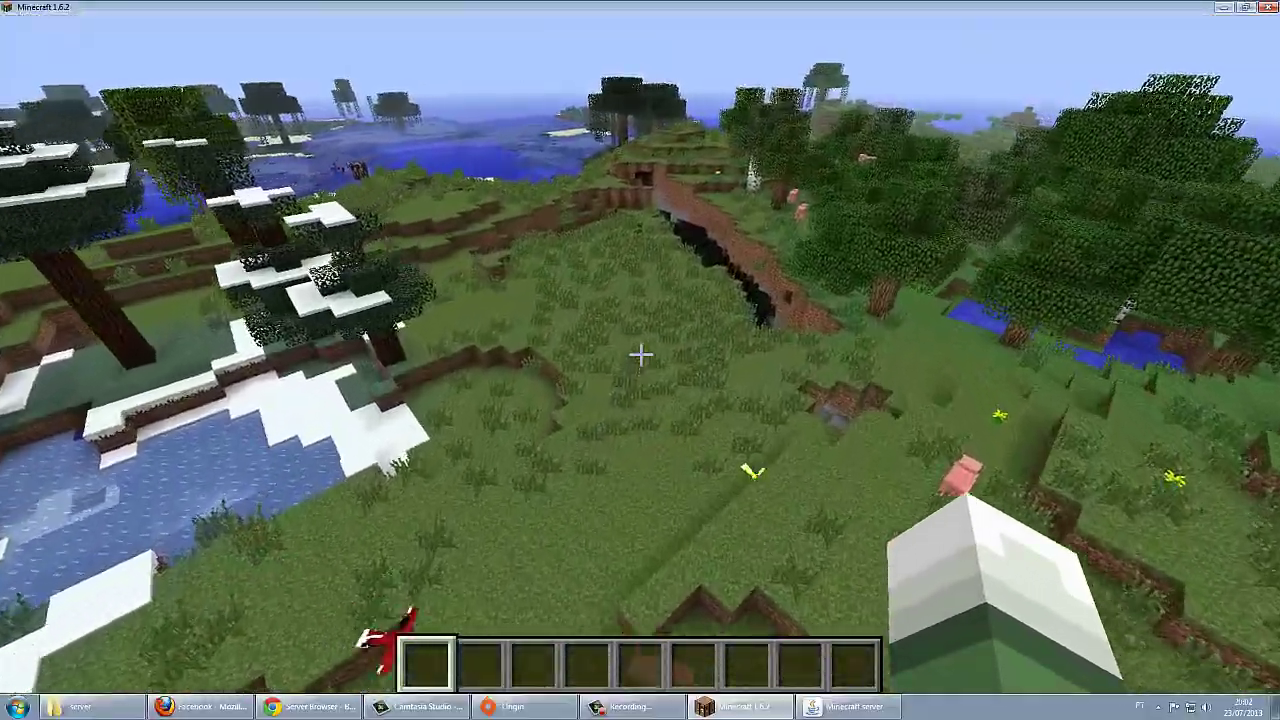
{"action": "key", "text": "w"}
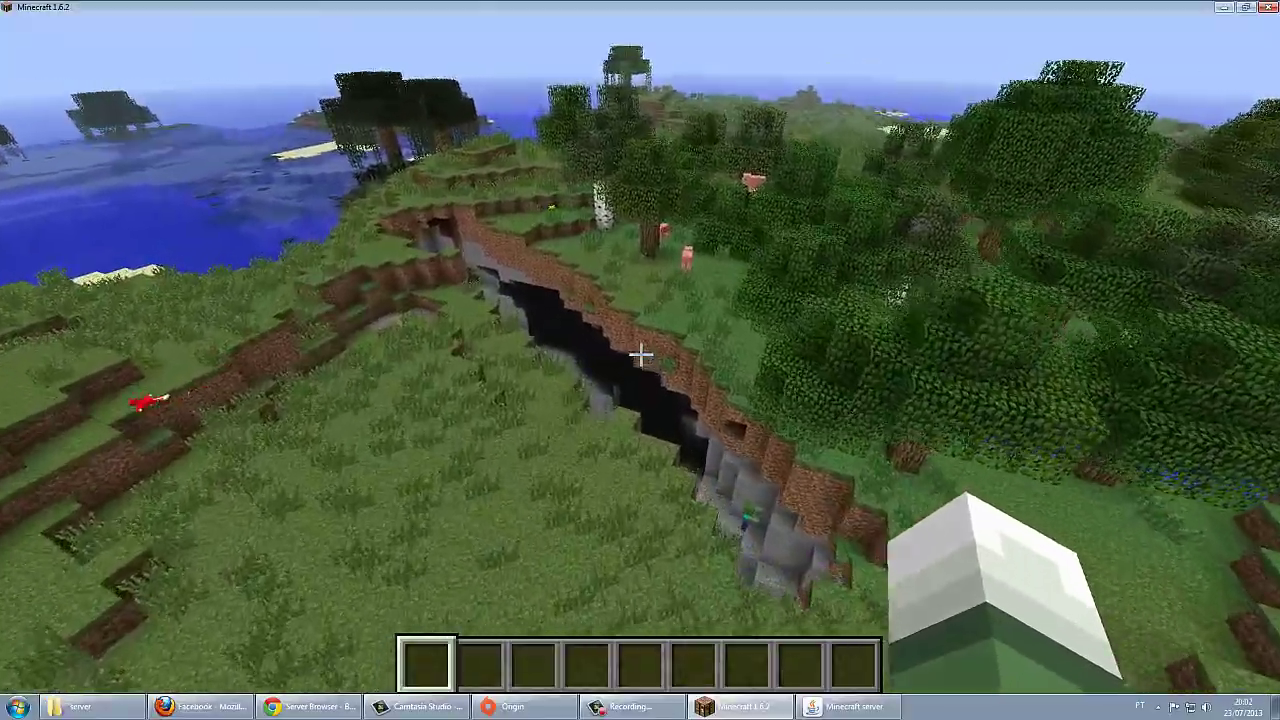
{"action": "key", "text": "w"}
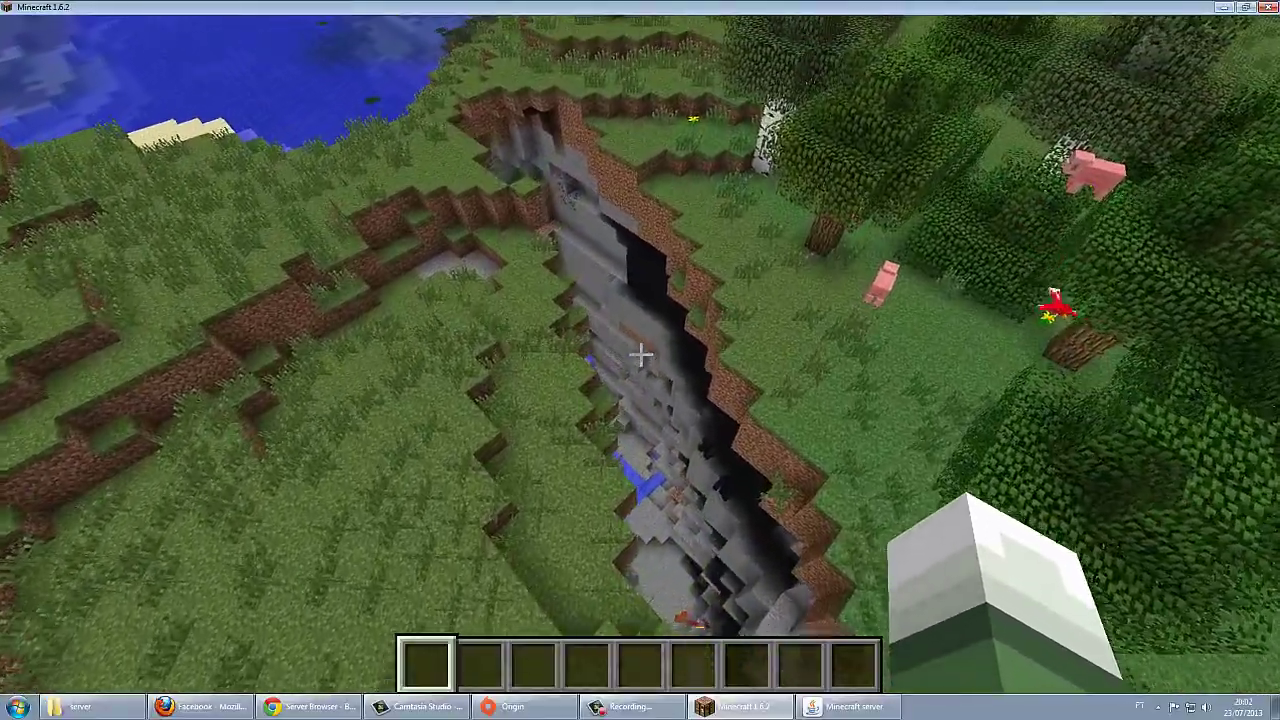
Step: Fly through the ravine and out over the pond, then show the creative Combate tab's OreSpawn gear
{"action": "key", "text": "w"}
{"action": "key", "text": "w"}
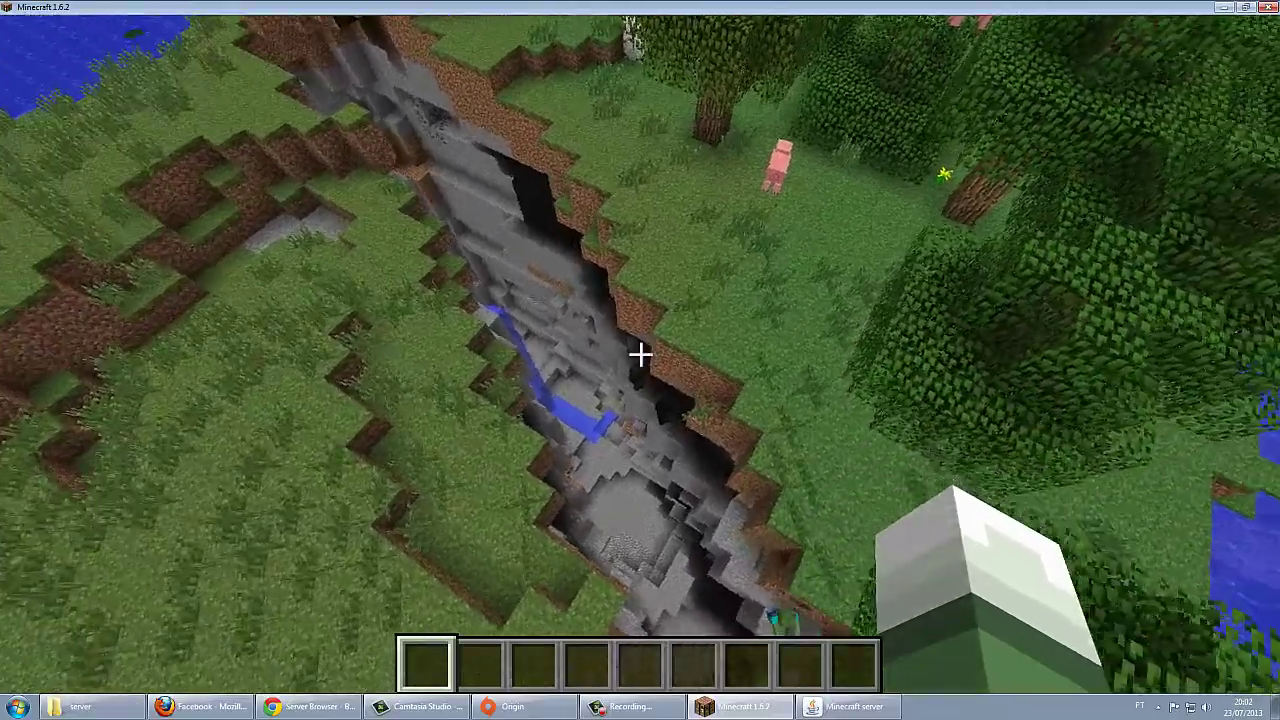
{"action": "key", "text": "w"}
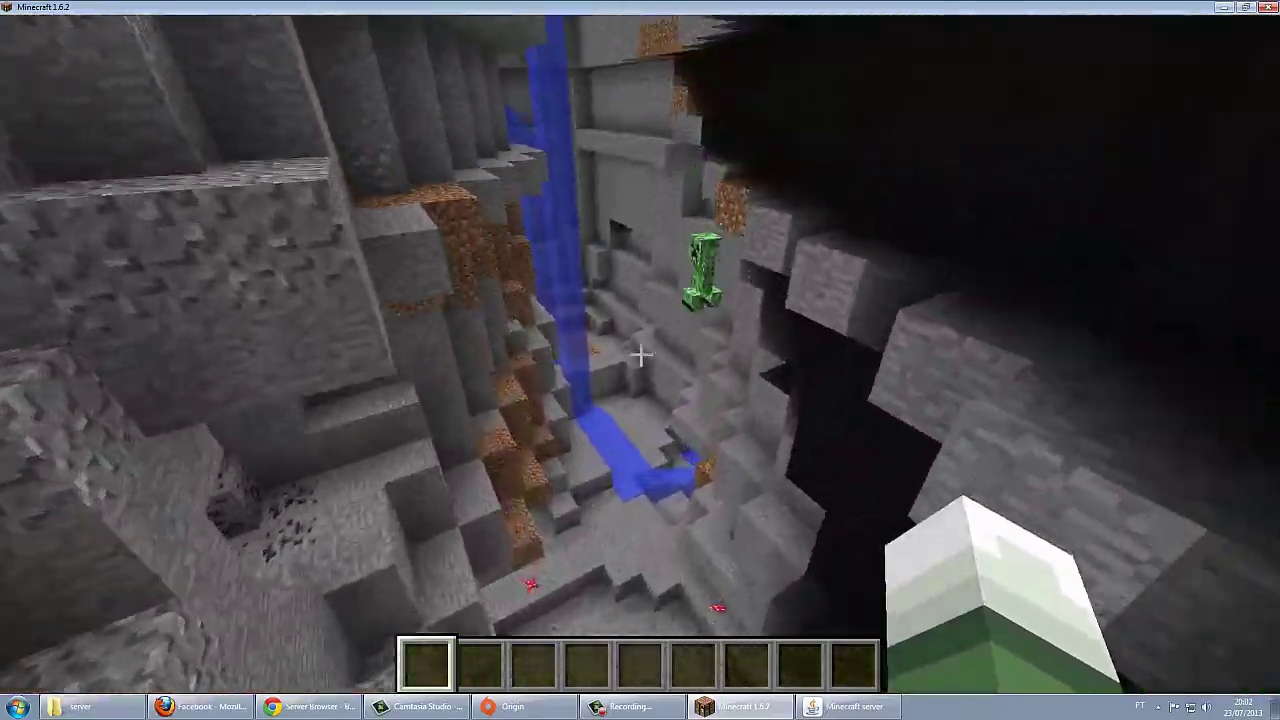
{"action": "key", "text": "w"}
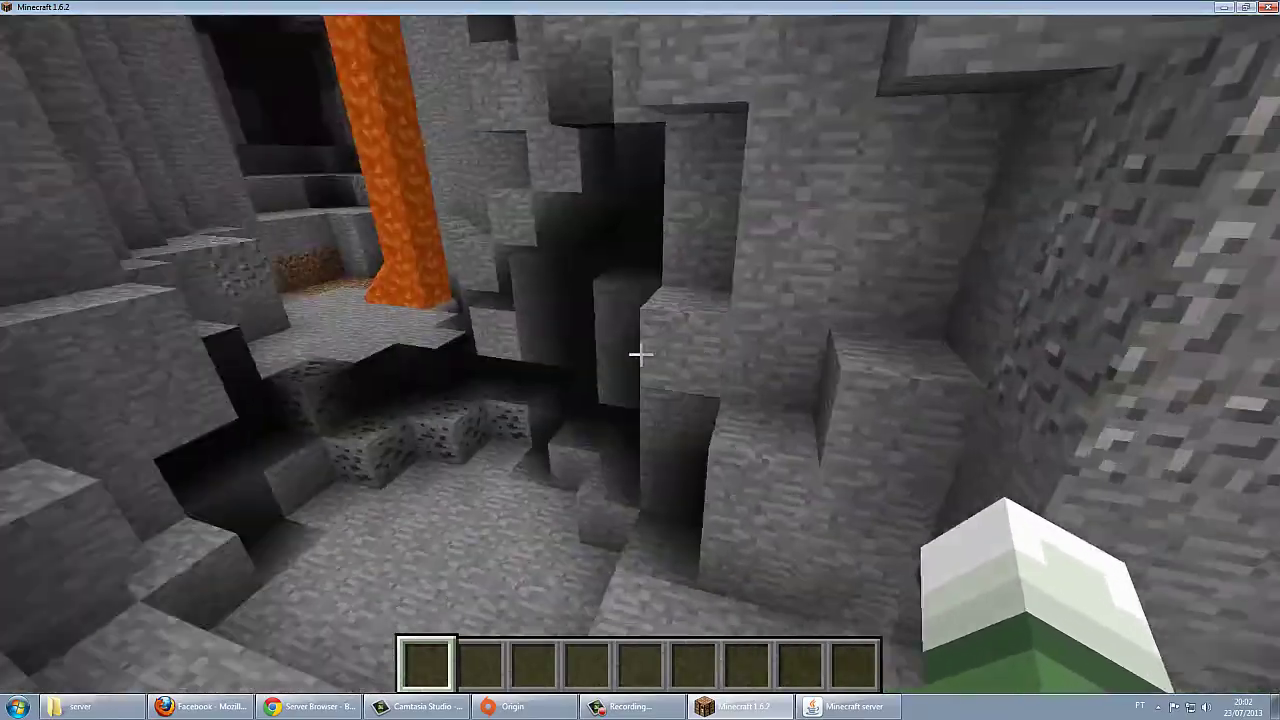
{"action": "key", "text": "w"}
{"action": "key", "text": "w"}
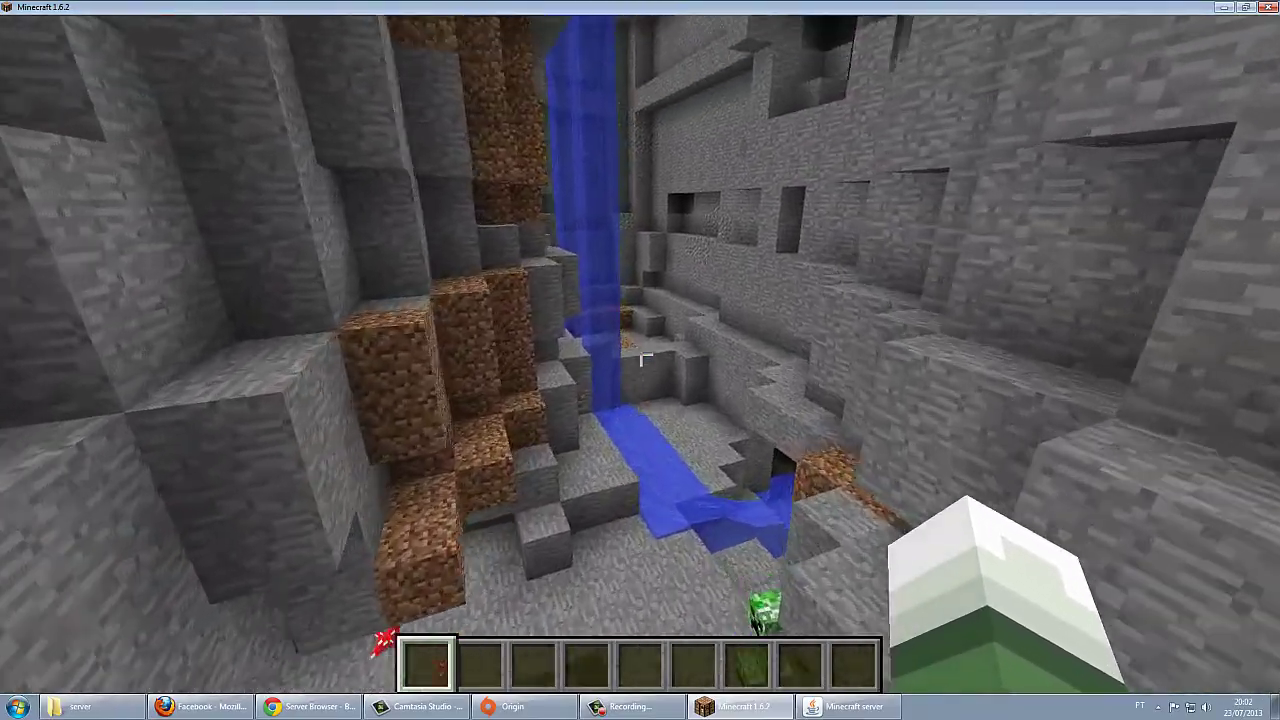
{"action": "key", "text": "w"}
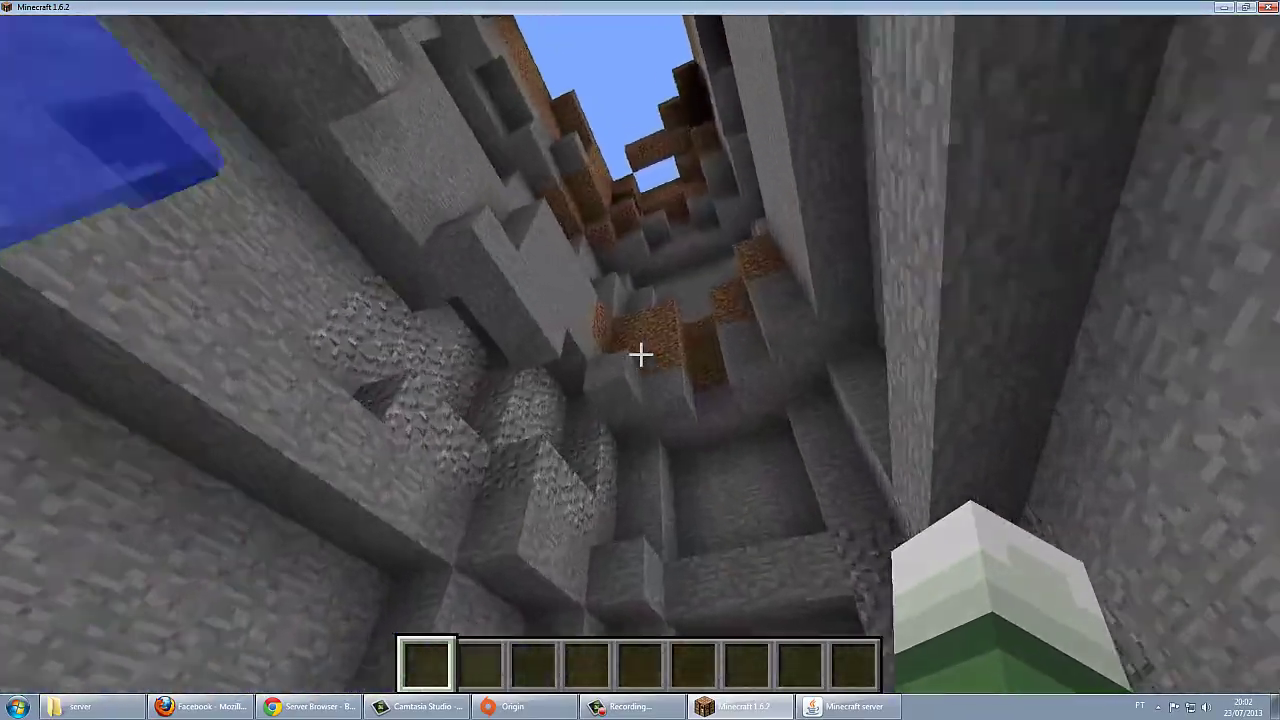
{"action": "key", "text": "w"}
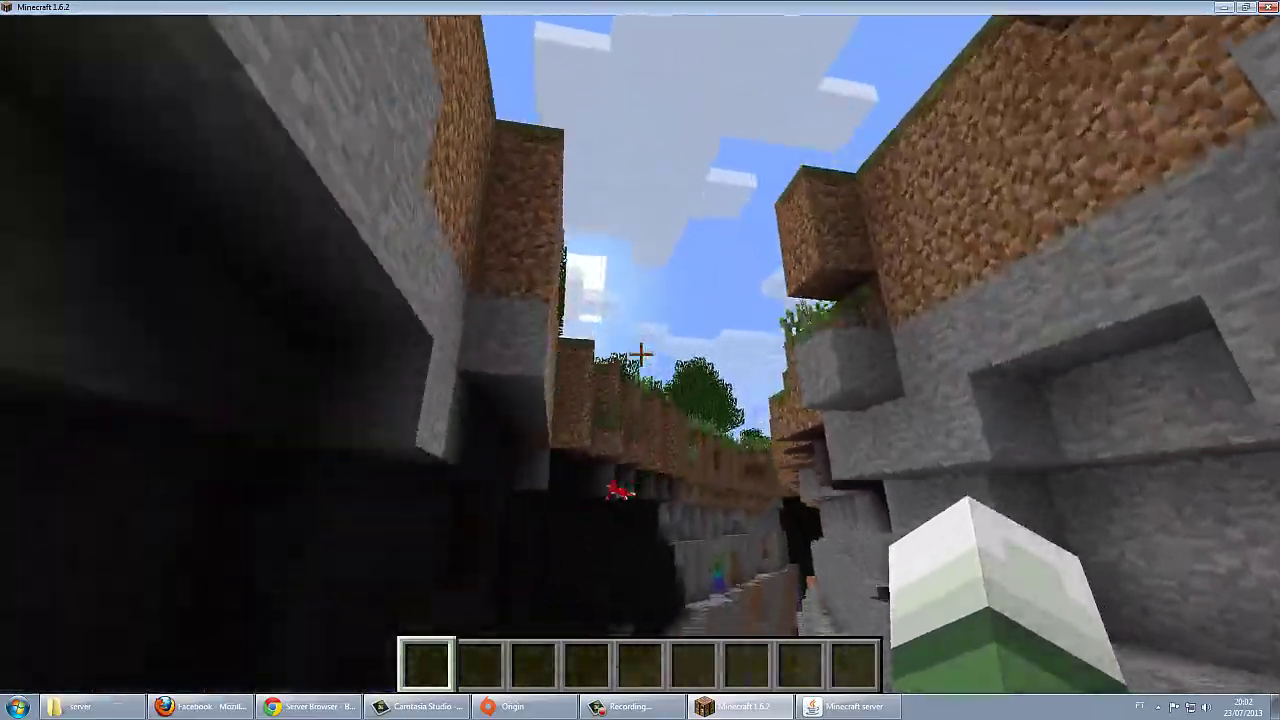
{"action": "key", "text": "w"}
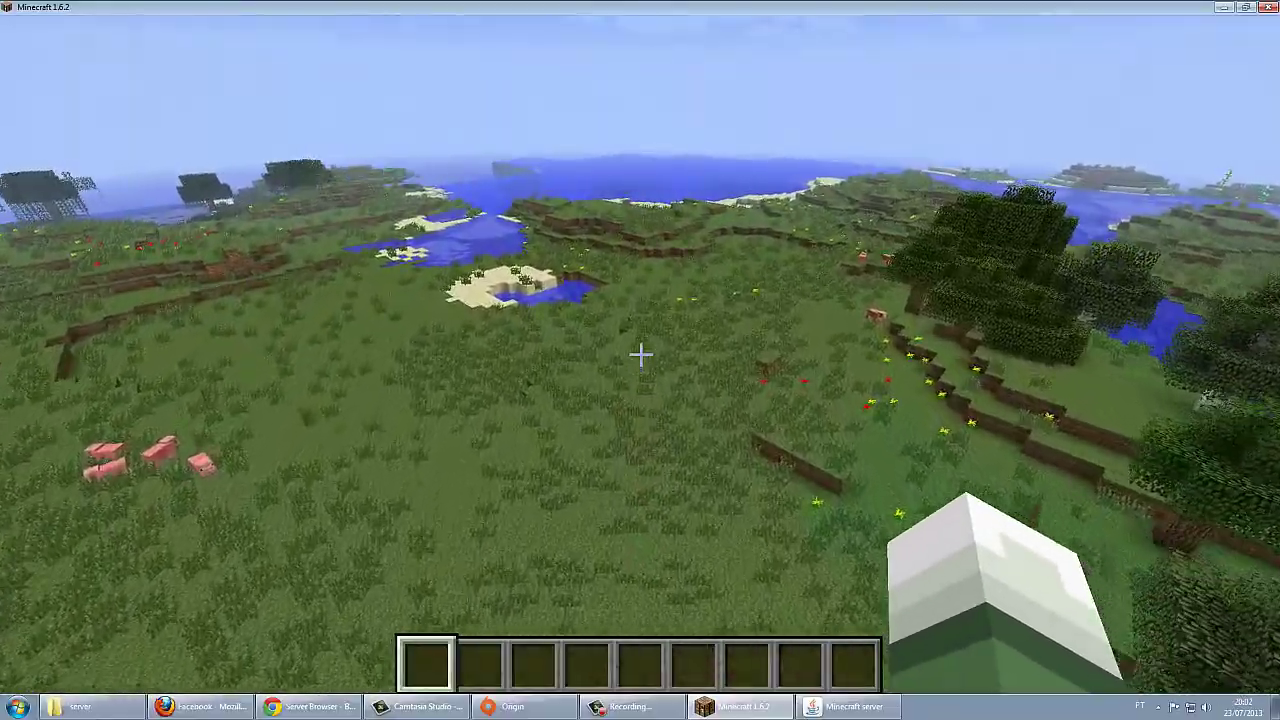
{"action": "key", "text": "w"}
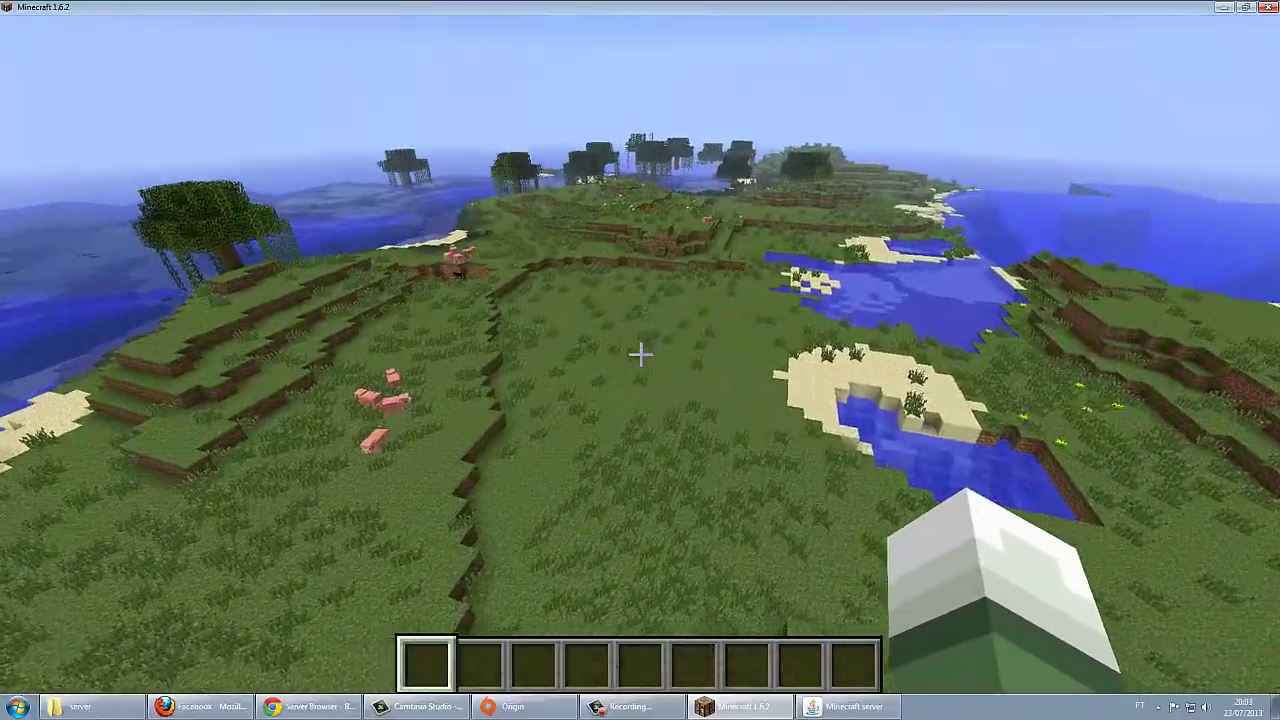
{"action": "key", "text": "w"}
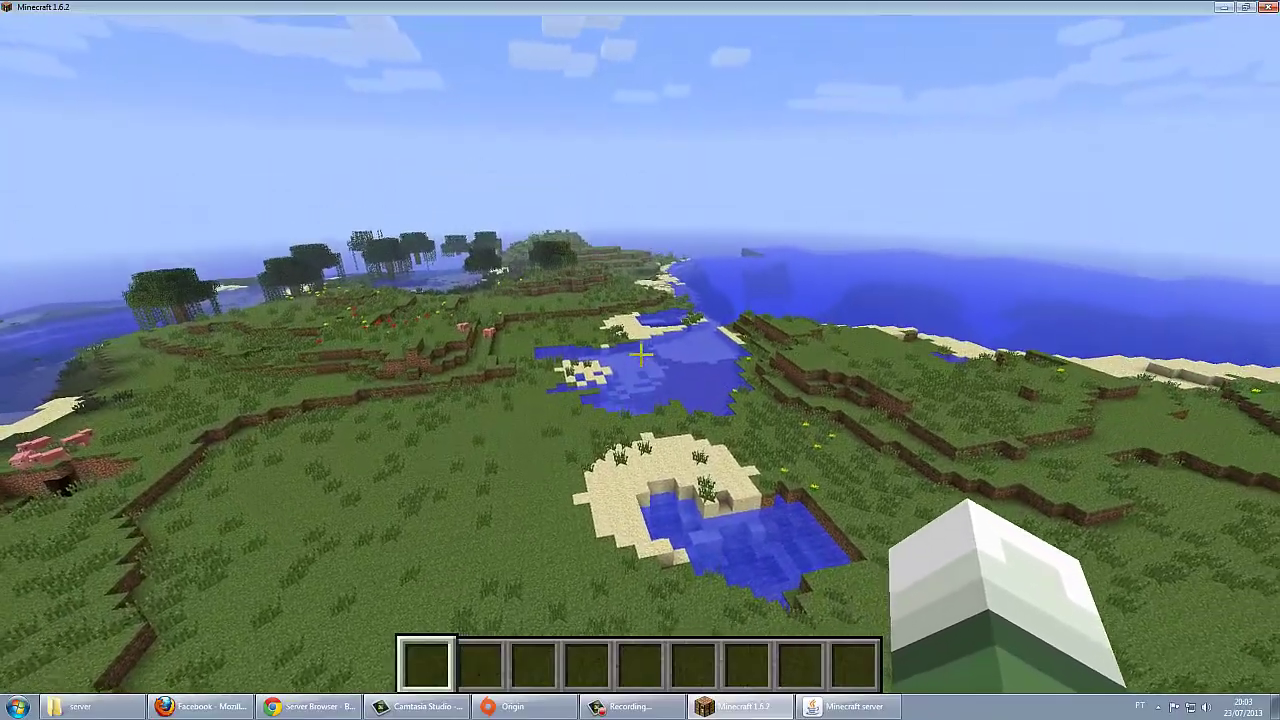
{"action": "key", "text": "e"}
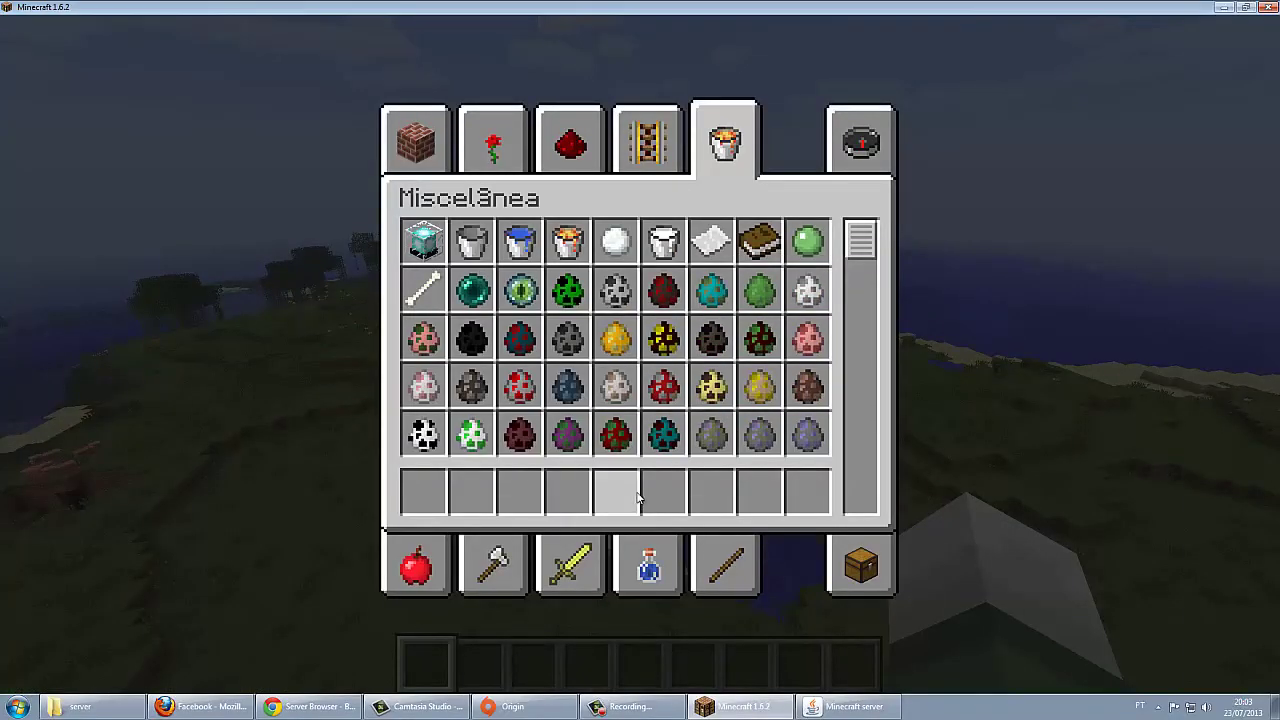
{"action": "left_click", "coordinate": [567, 555]}
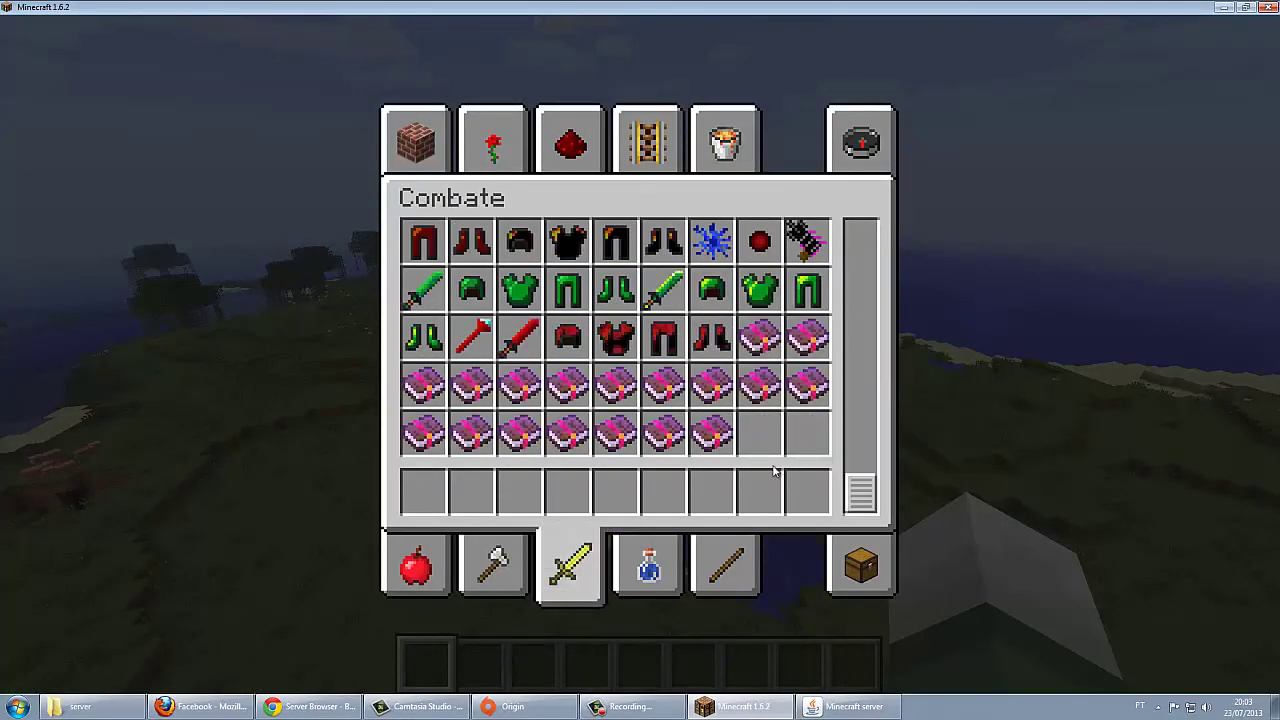